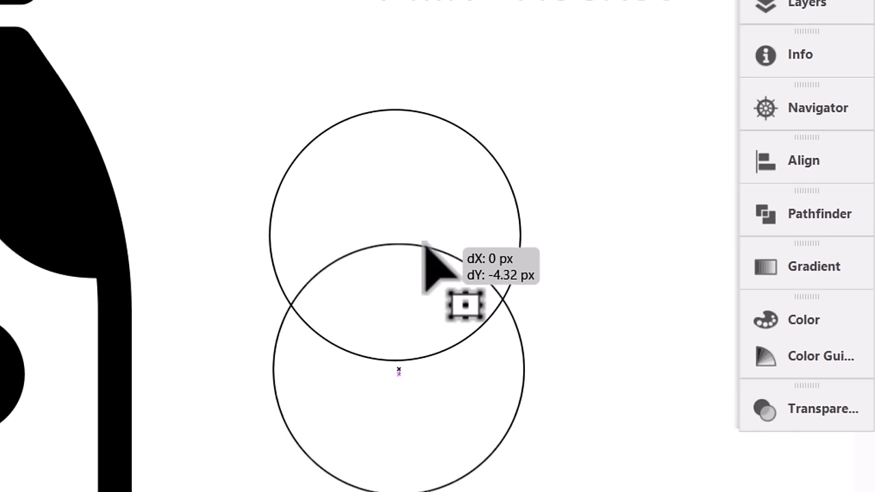
Subtract the lower circle from the upper one using Minus Front to form a crescent.
left_click_drag(561, 116, 410, 266)
left_click(820, 217)
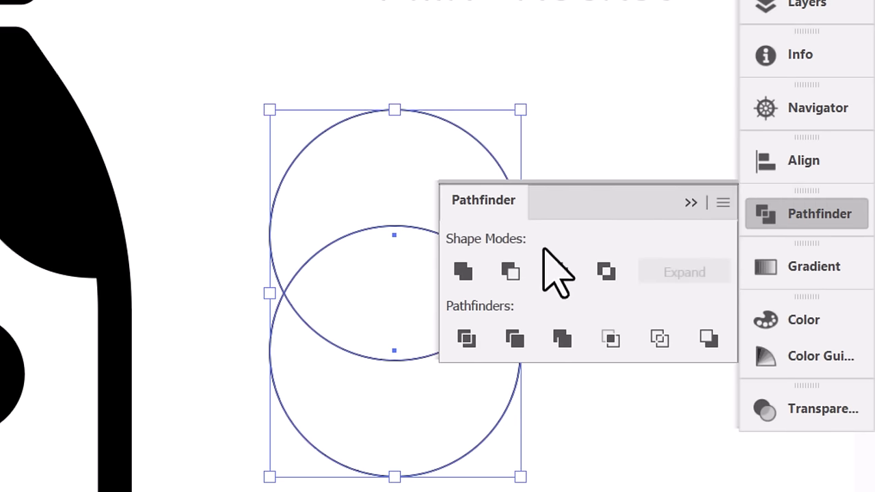
left_click(510, 271)
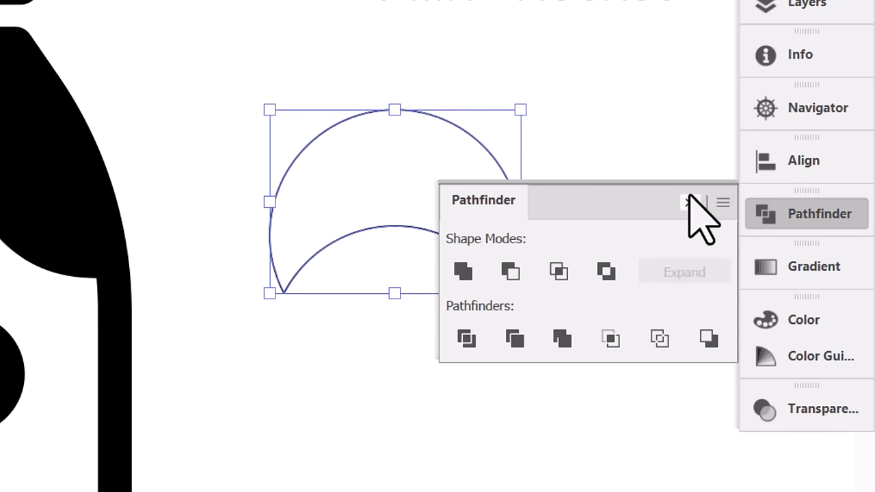
left_click(689, 202)
key("ctrl+shift+a")
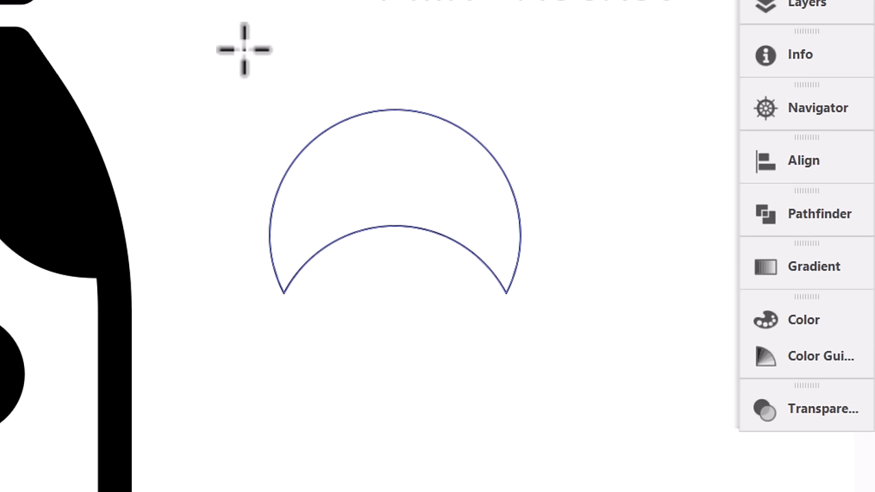
Draw a rectangle over the crescent's left part and subtract it with Minus Front, keeping the right tip as a fin.
left_click_drag(230, 38, 436, 387)
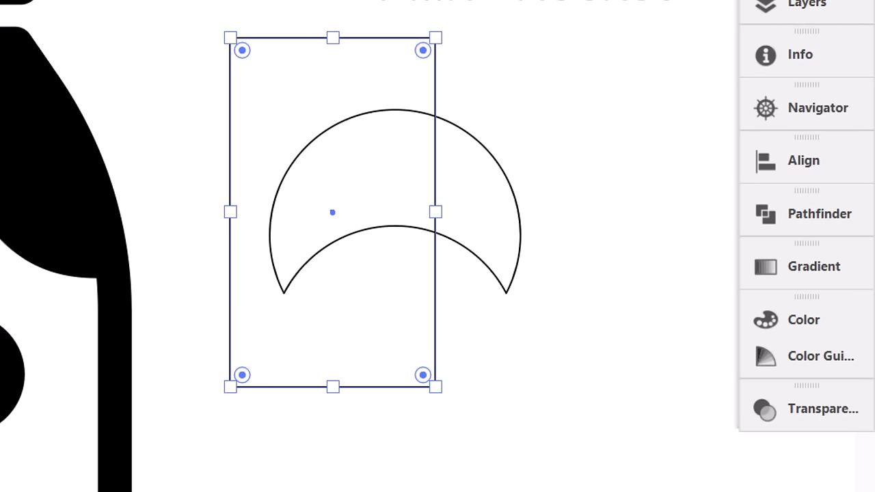
left_click(419, 162, "shift")
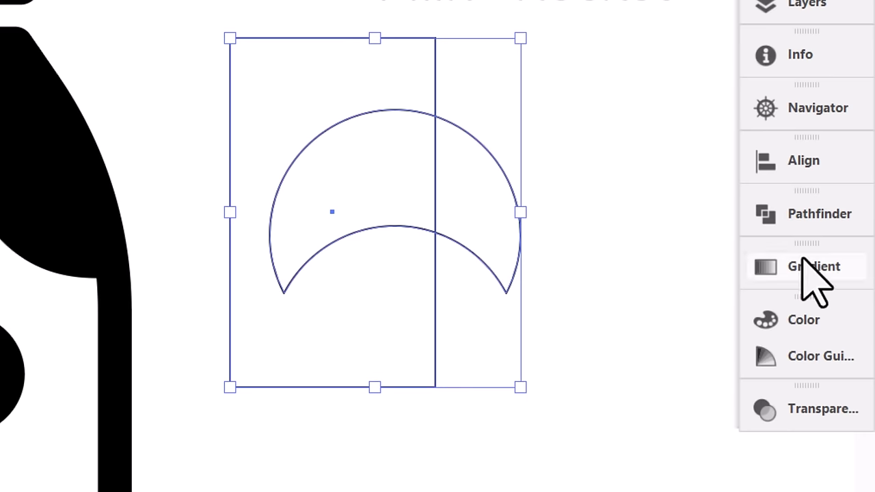
left_click(820, 214)
left_click(517, 273)
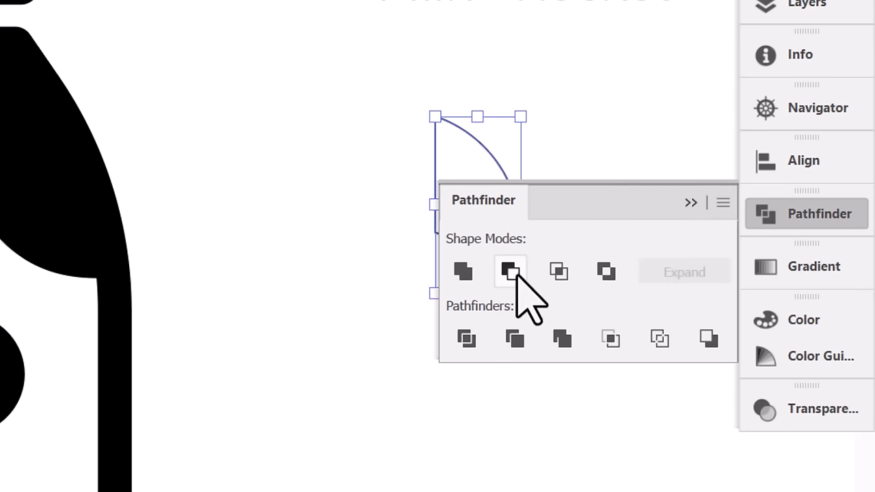
left_click(689, 203)
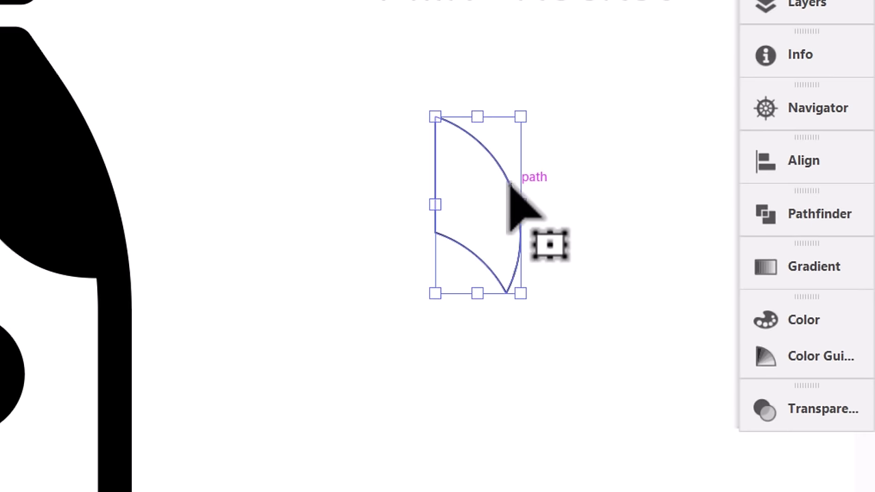
Place the fin flush against the bottle's right outer edge and enlarge it proportionally.
left_click_drag(506, 182, 218, 360)
left_click_drag(645, 199, 634, 204)
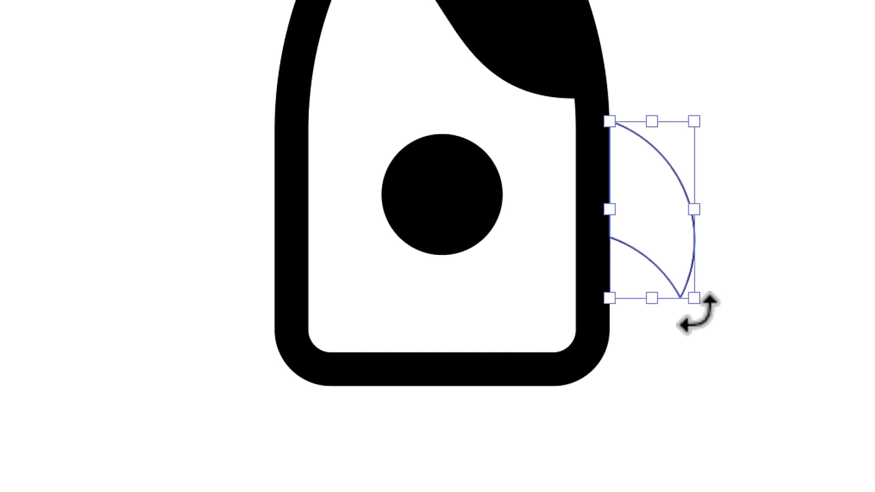
left_click_drag(697, 302, 723, 377)
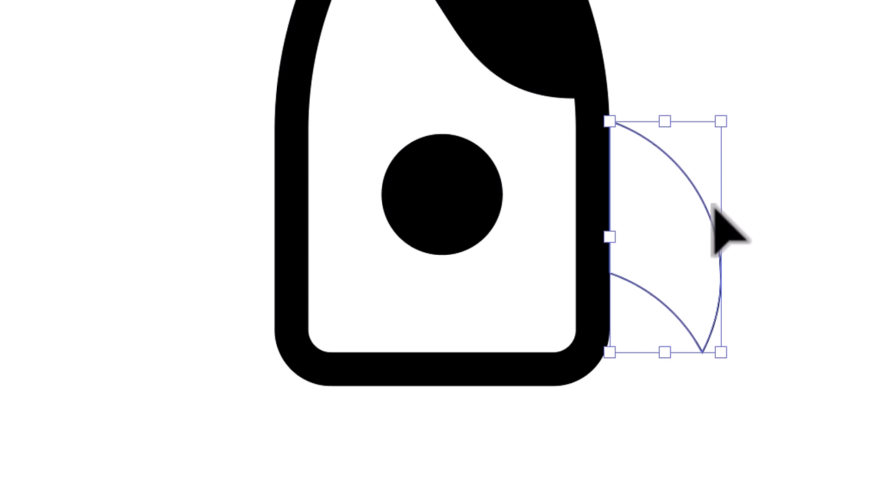
Lower the fin until its tip meets the bottle's base level and give it a black fill without a stroke.
left_click_drag(707, 208, 707, 247)
left_click_drag(745, 299, 745, 301)
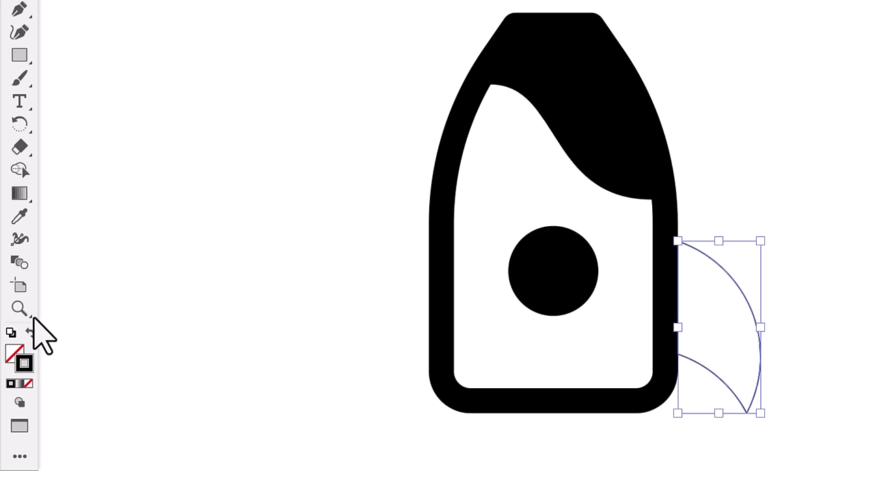
left_click(30, 333)
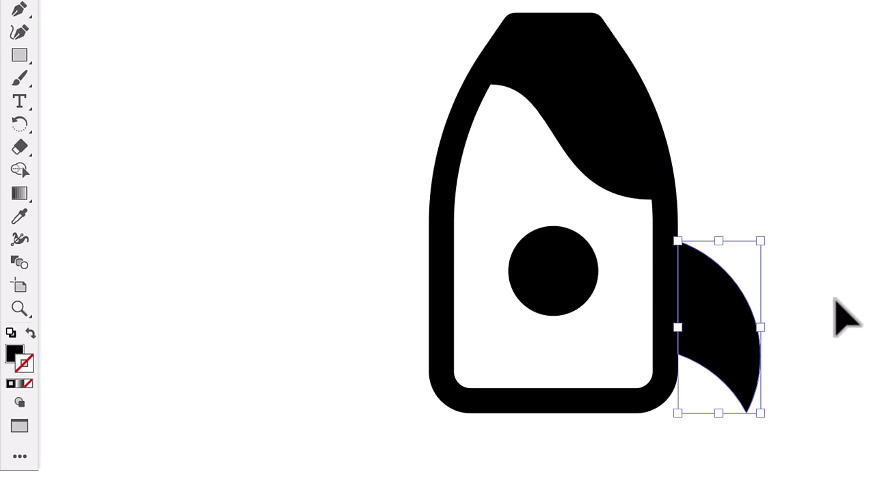
Duplicate the fin to the bottle's left side, reflect the copy across the vertical axis and attach it to the bottle's edge.
left_click_drag(758, 325, 412, 305)
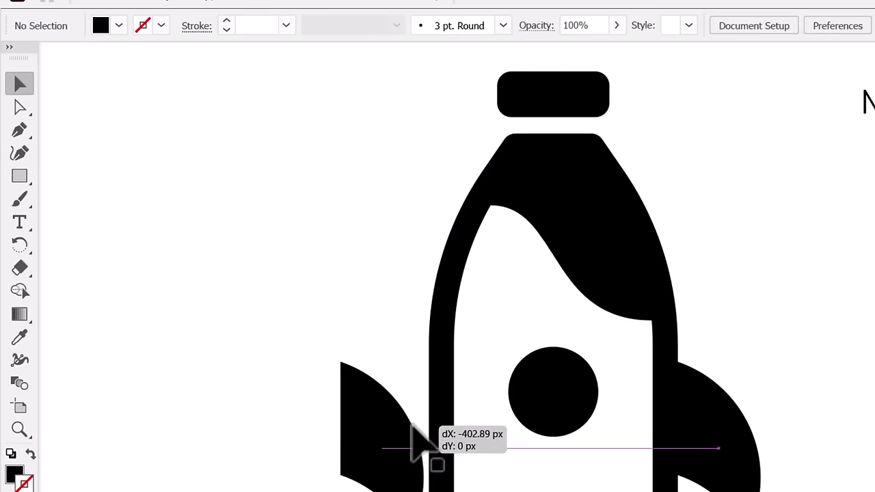
left_click_drag(412, 427, 412, 427)
left_click(167, 13)
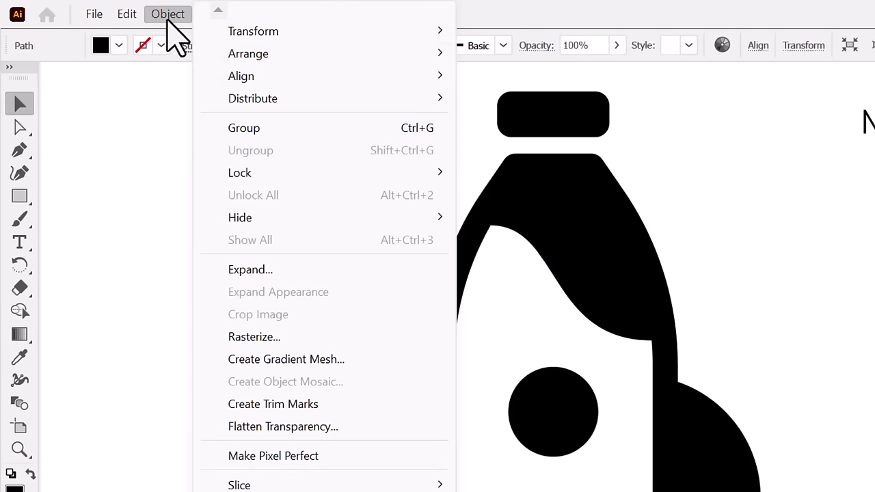
mouse_move(232, 34)
left_click(521, 107)
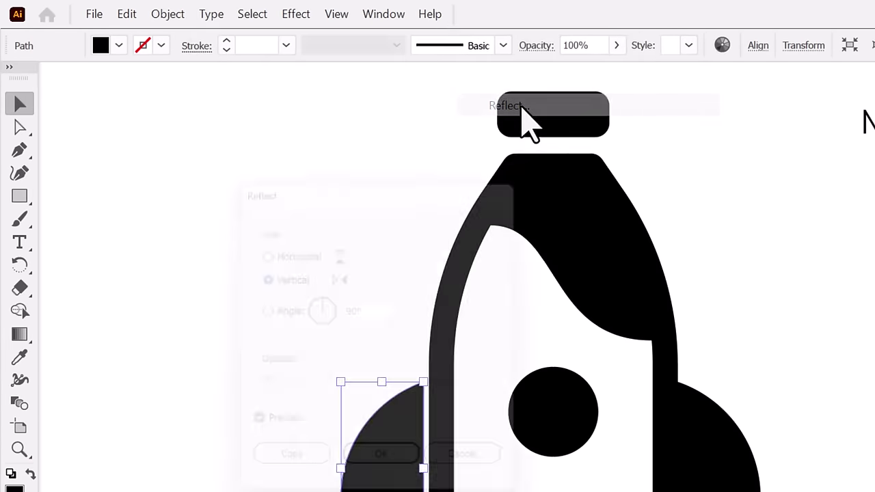
left_click(326, 391)
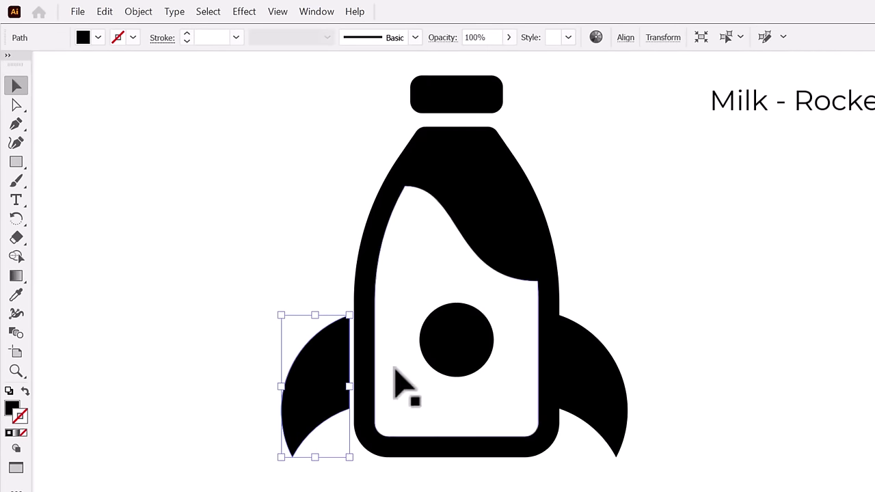
left_click_drag(332, 376, 334, 374)
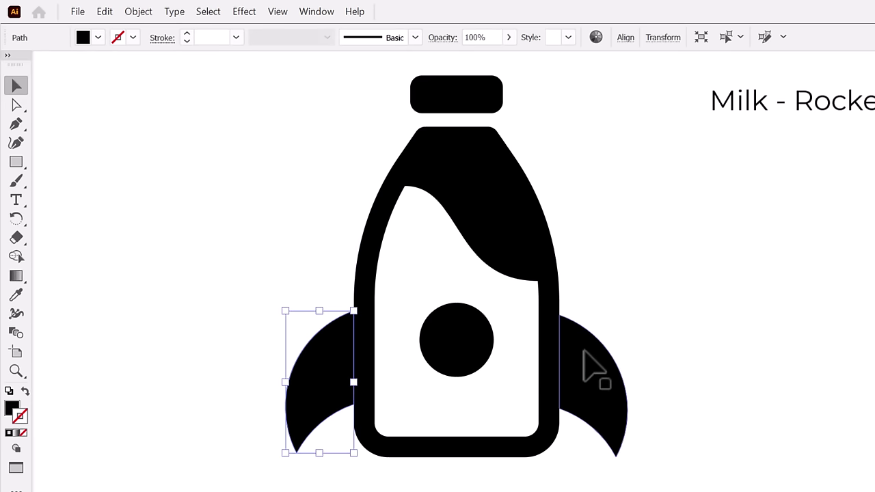
Align both side fins with each other by their vertical centers.
left_click(594, 369)
left_click(340, 389, "shift")
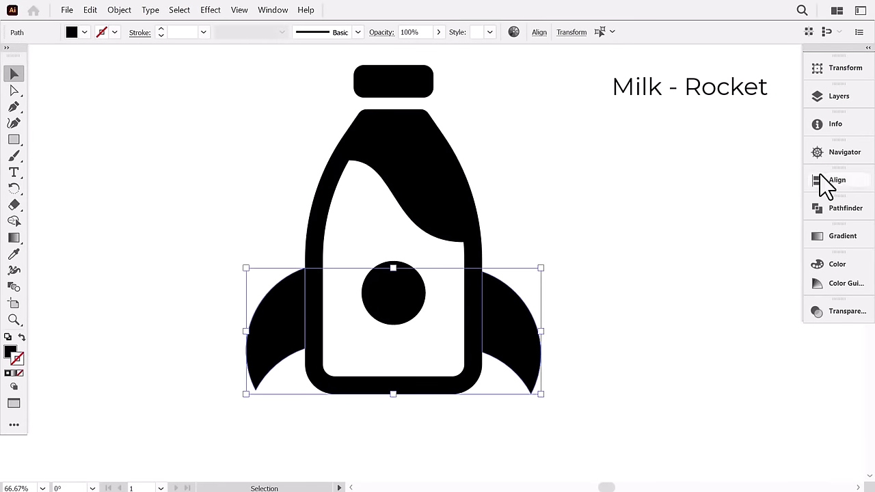
left_click(829, 184)
left_click(764, 210)
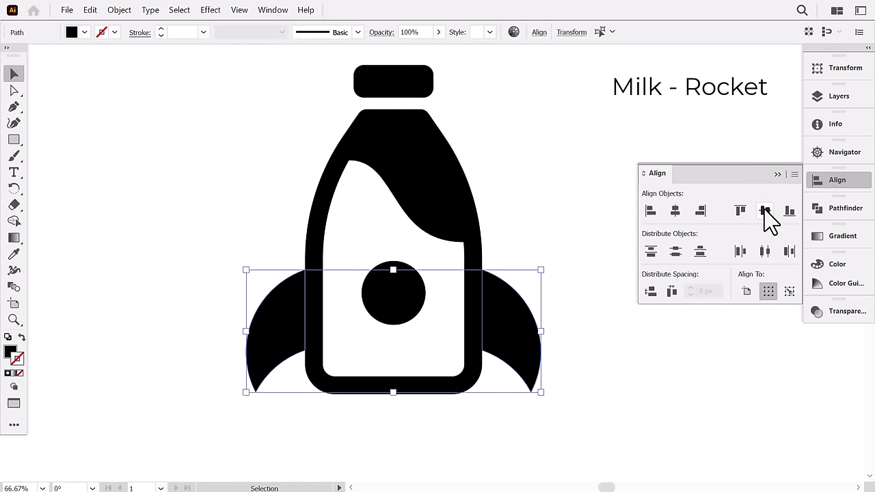
left_click(777, 175)
left_click(582, 368)
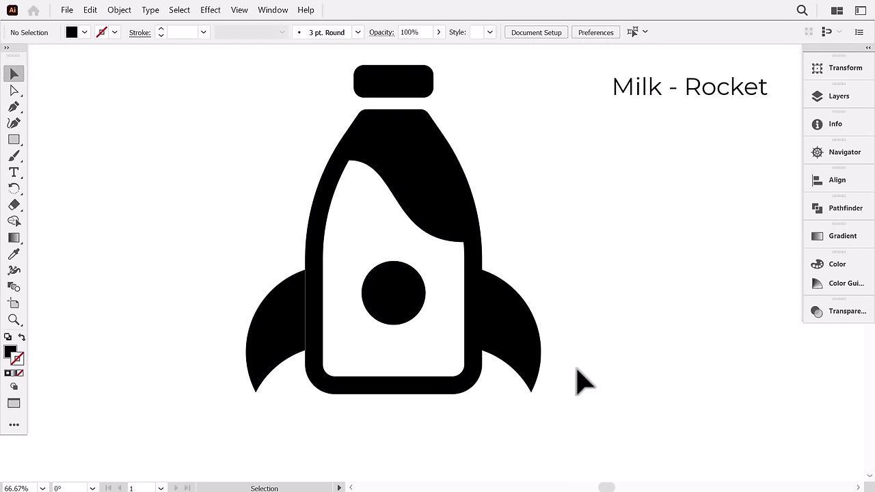
Draw a black circle on the empty canvas left of the bottle with the Ellipse tool.
scroll(391, 395, "down", 2)
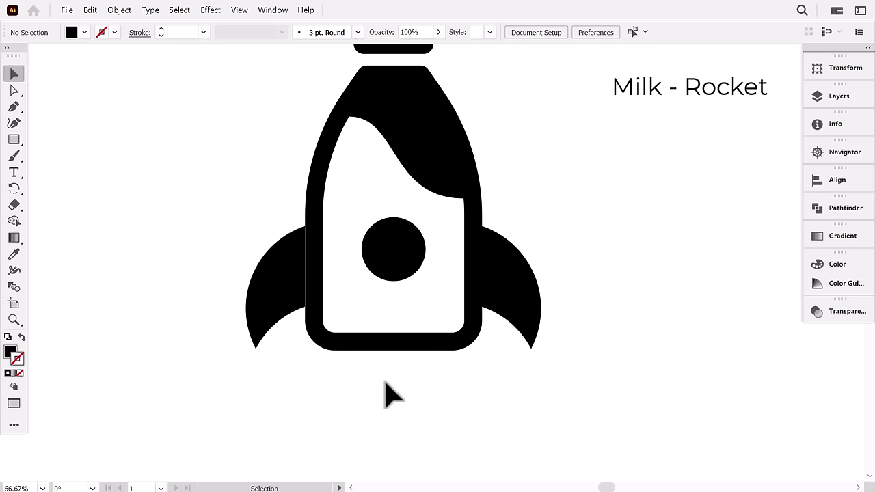
scroll(220, 277, "up", 2)
left_click_drag(14, 140, 82, 154)
left_click_drag(151, 130, 223, 203)
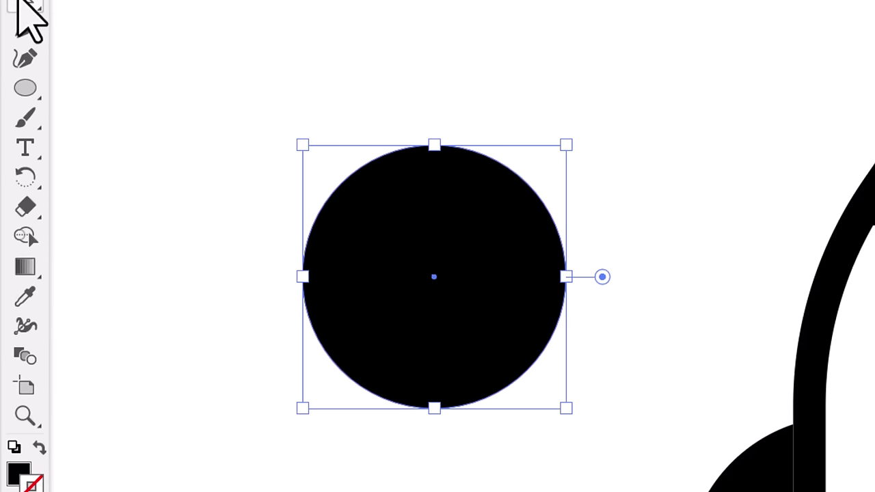
Stretch the circle into an egg shape by pulling its top anchor point straight up.
left_click(20, 3)
left_click(434, 145)
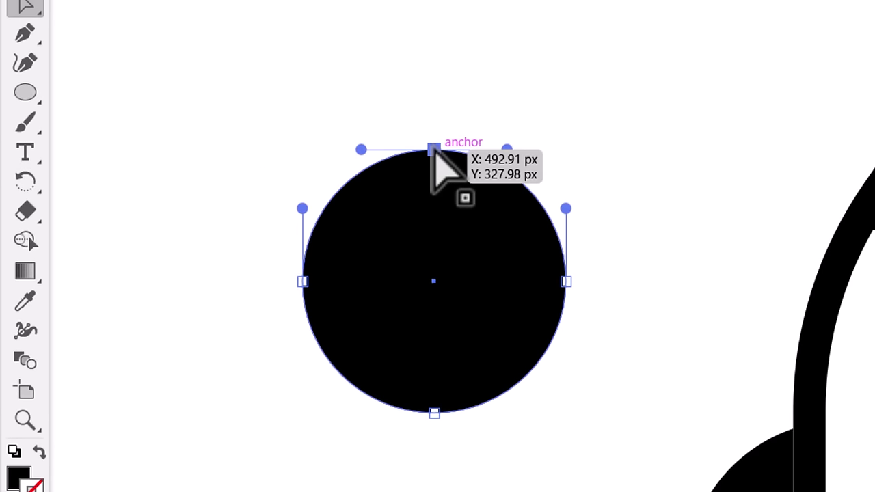
left_click_drag(434, 149, 439, 37)
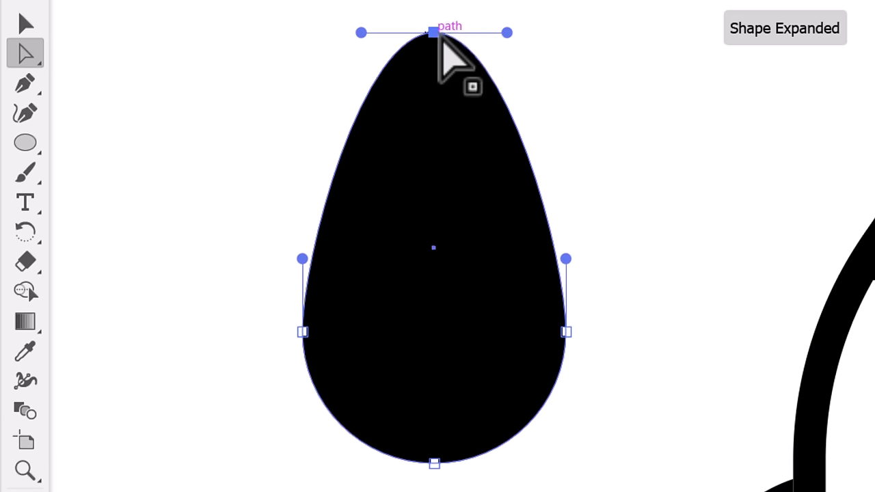
Curve the egg's right side into a teardrop profile with its direction handles and delete the left anchor point.
left_click_drag(506, 32, 433, 185)
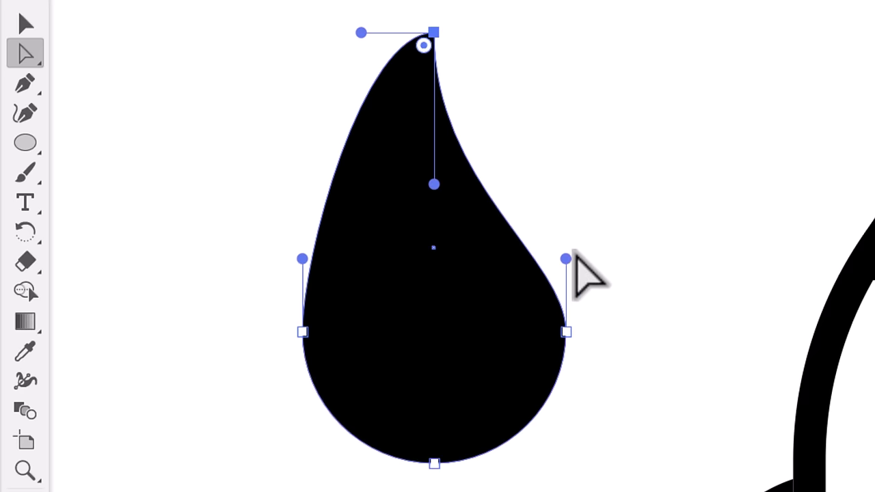
left_click_drag(565, 259, 565, 203)
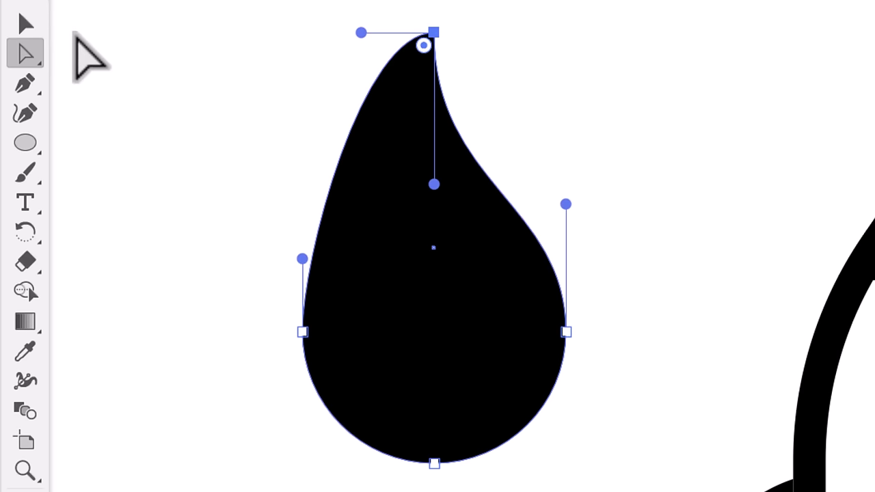
left_click_drag(217, 170, 332, 384)
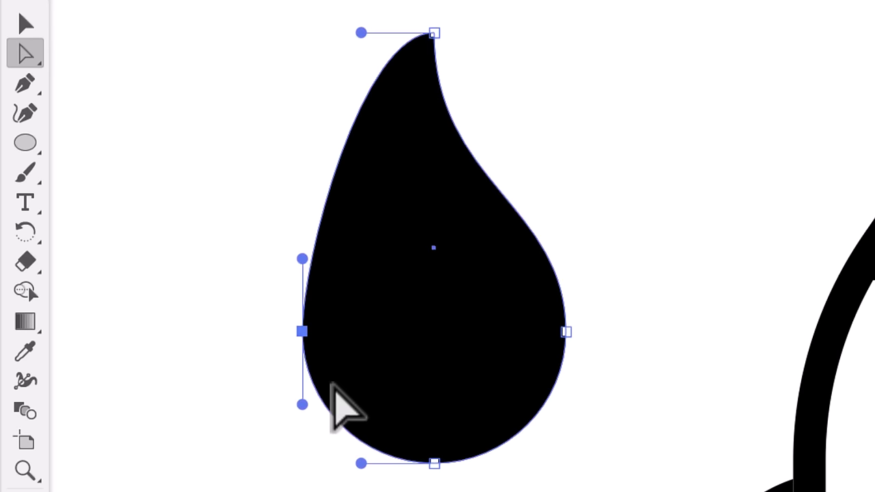
key("Delete")
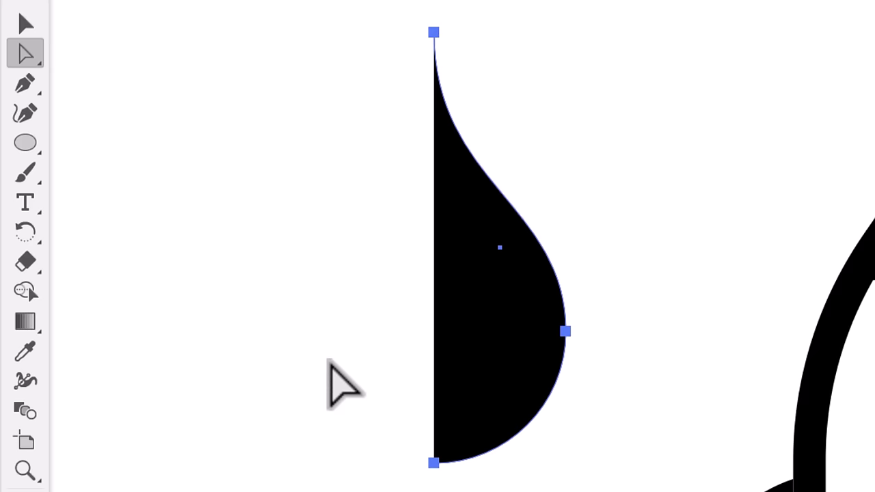
Duplicate the half drop to its left and reflect the copy across the vertical axis to complete the drop.
left_click(25, 29)
left_click_drag(479, 275, 351, 274)
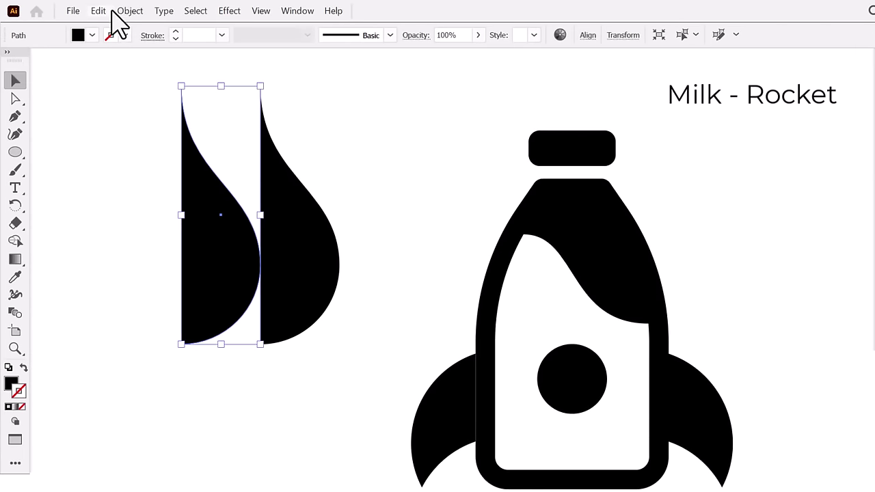
left_click(130, 11)
mouse_move(205, 24)
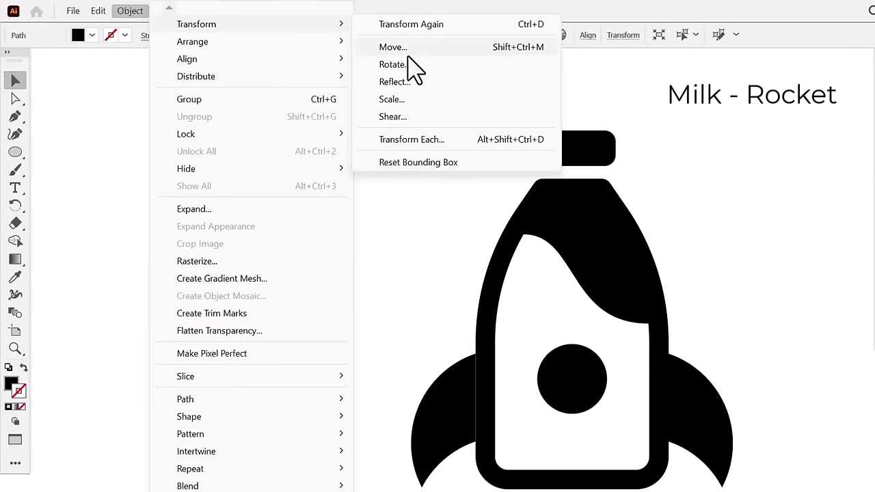
left_click(410, 88)
left_click(302, 369)
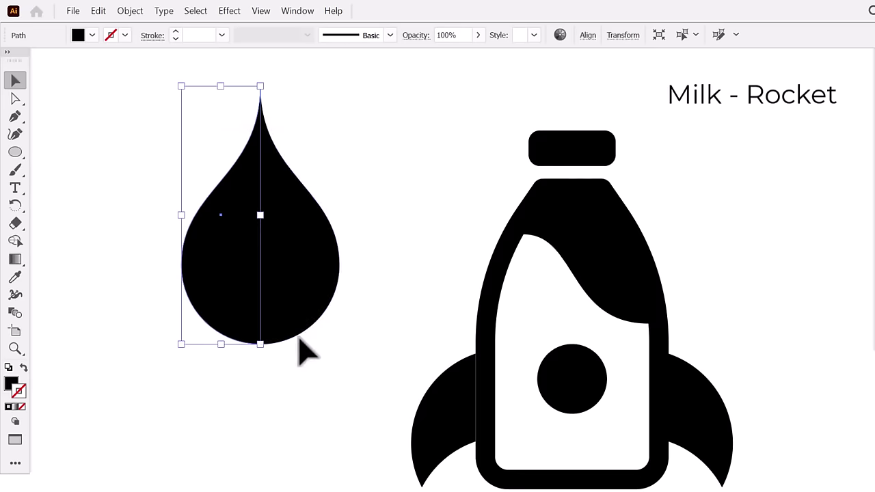
Merge the two halves of the drop into a single shape with Unite.
left_click(305, 266, "shift")
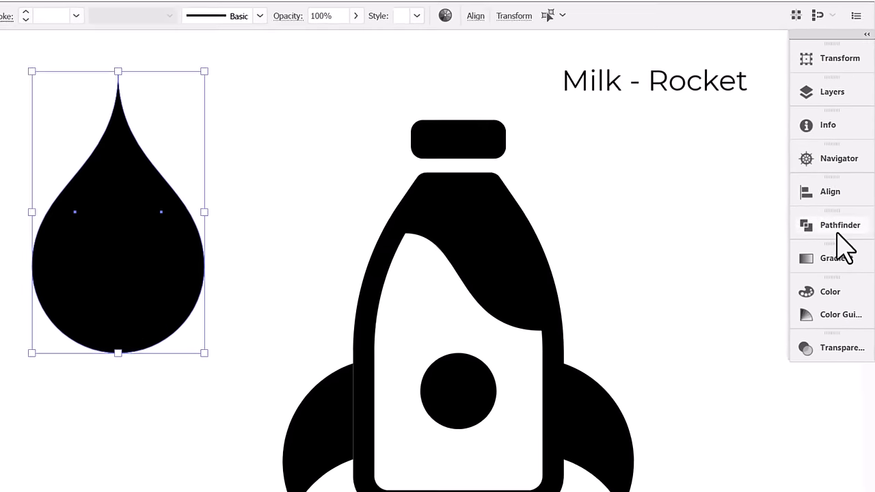
left_click(837, 229)
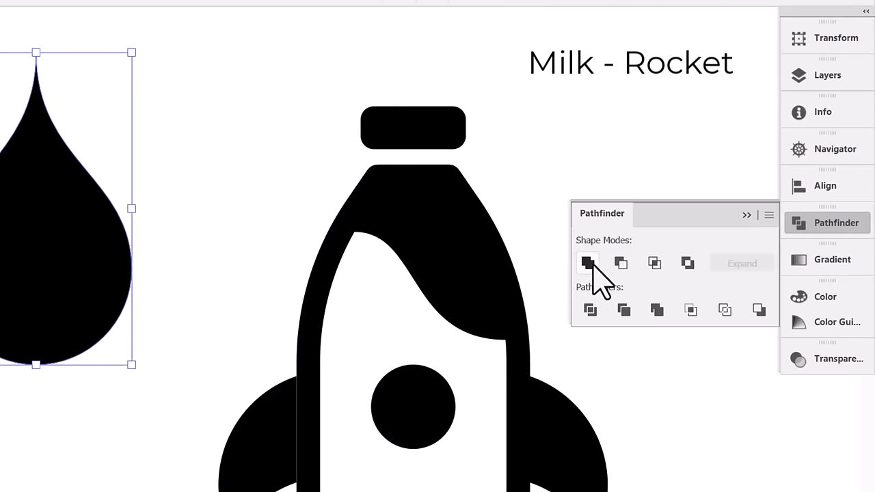
left_click(590, 264)
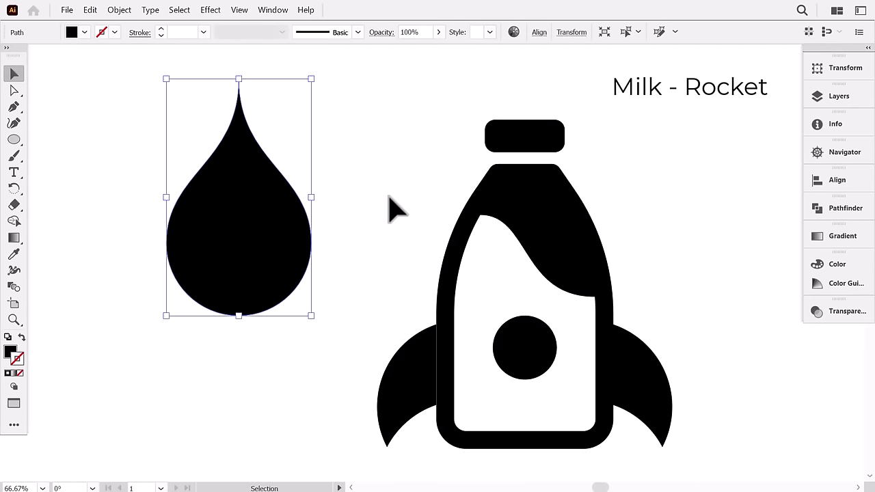
left_click(393, 209)
Scale the drop down to under half its size and place it centered below the bottle's base.
left_click(280, 240)
left_click_drag(311, 79, 273, 142)
left_click_drag(248, 218, 329, 312)
scroll(328, 308, "right", 4)
scroll(390, 336, "up", 1)
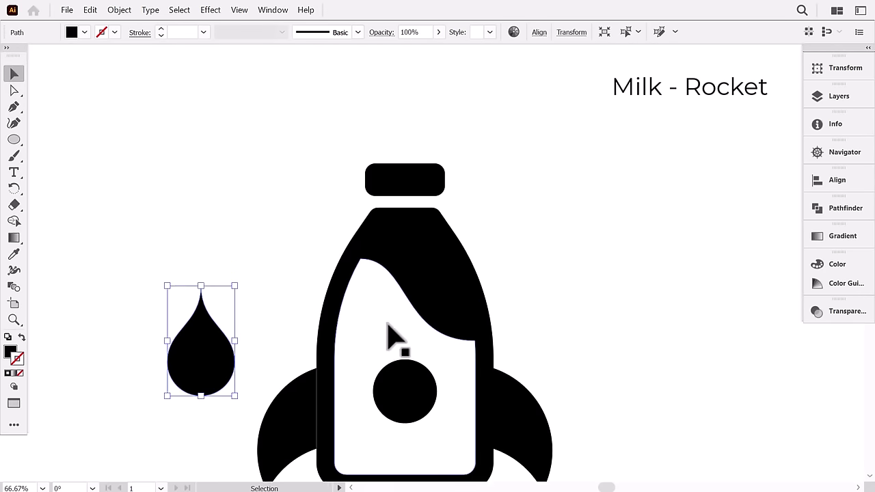
scroll(396, 332, "down", 4)
left_click_drag(226, 208, 405, 425)
Duplicate the drop in place, rotate the copy to 315° and place it to the left of the center drop.
key("ctrl+c")
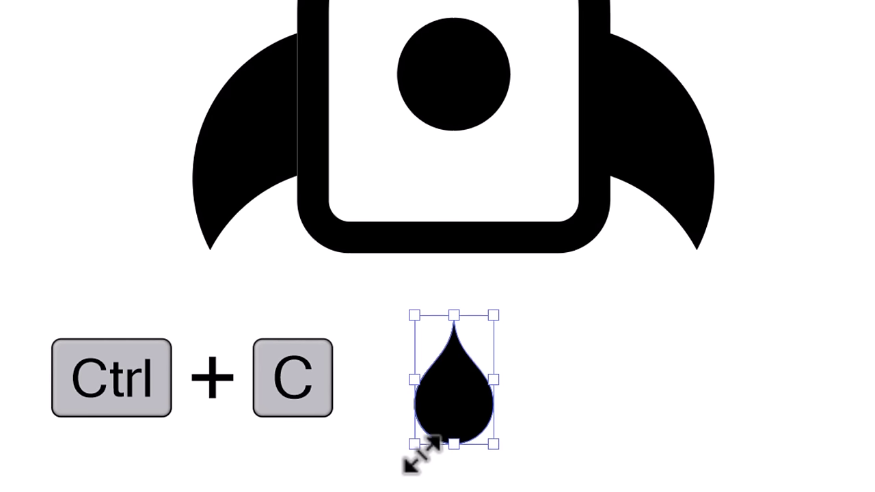
key("ctrl+f")
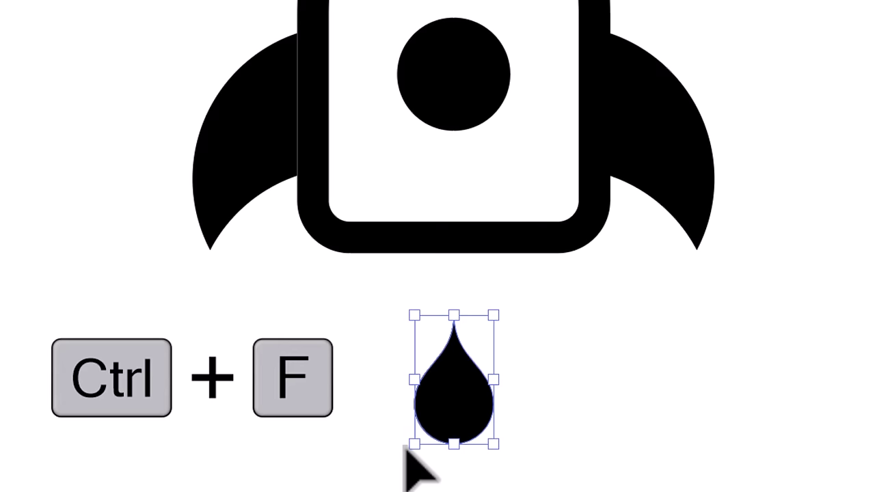
left_click_drag(404, 447, 361, 410)
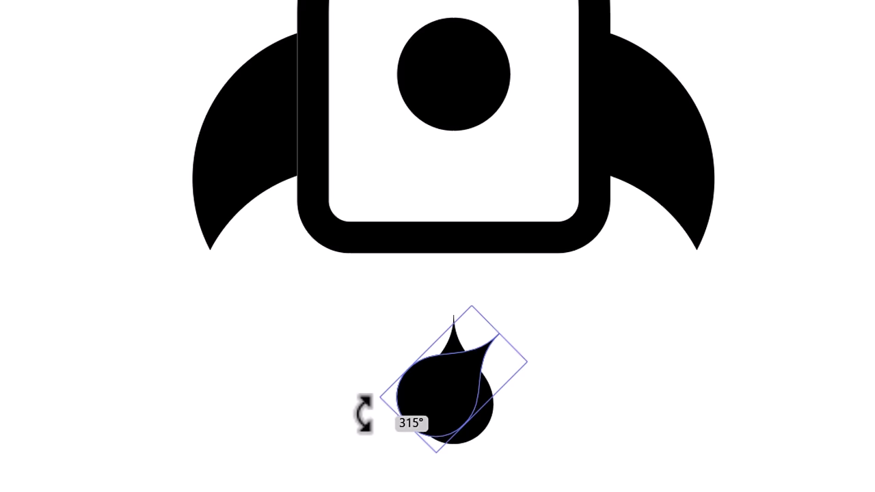
Duplicate the tilted drop to the right of the center drop and reflect the copy across the vertical axis for a symmetrical trio.
left_click_drag(440, 395, 526, 389)
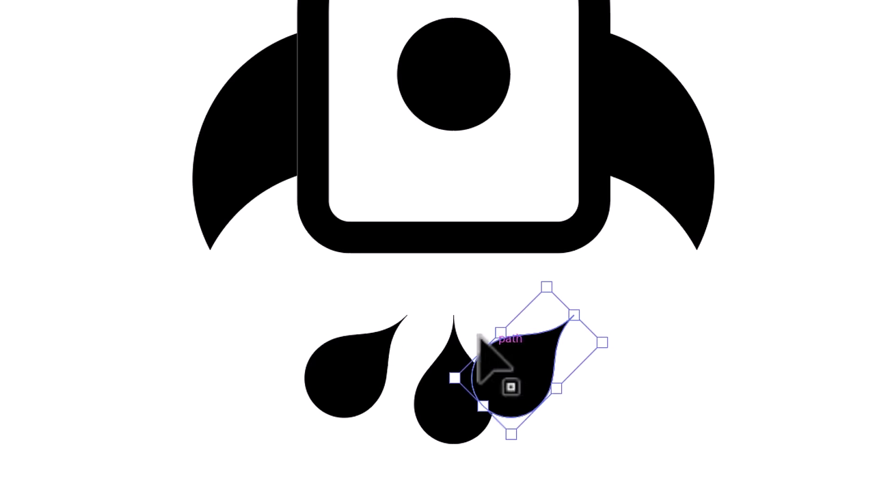
key("alt+o")
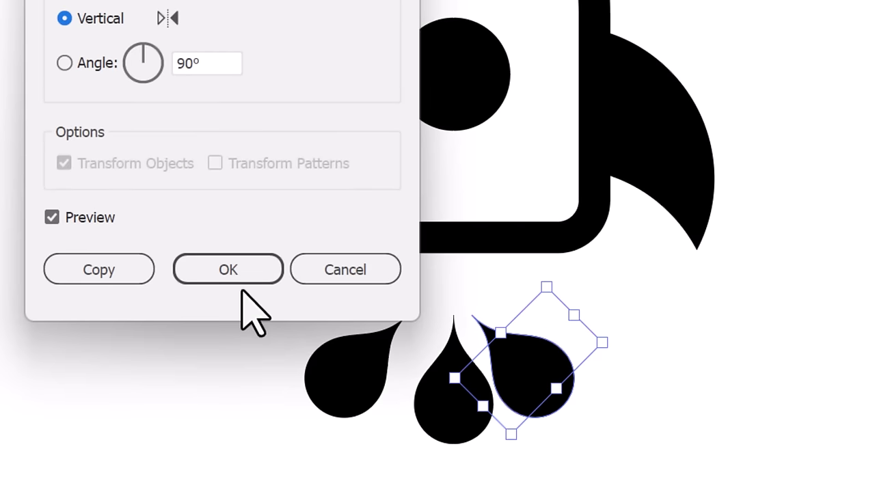
left_click(228, 273)
left_click_drag(533, 375, 552, 377)
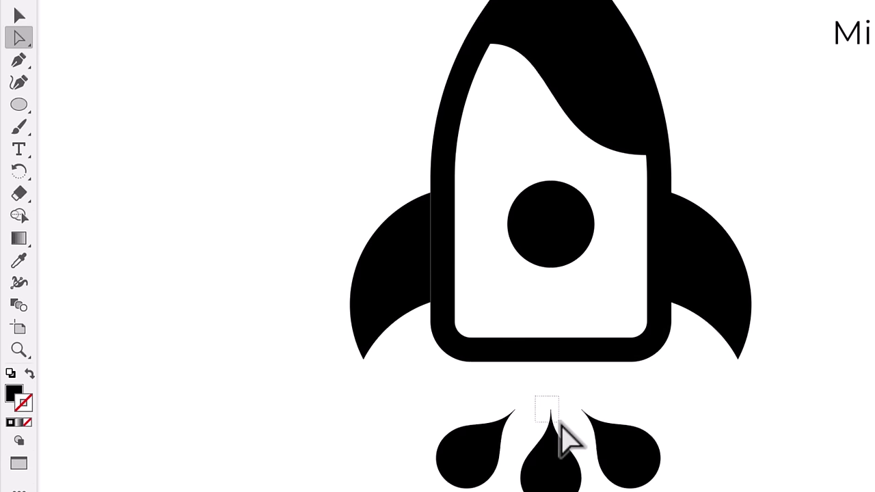
Raise the center drop's top anchor point so its tip reaches higher than the two side drops.
left_click_drag(561, 421, 559, 422)
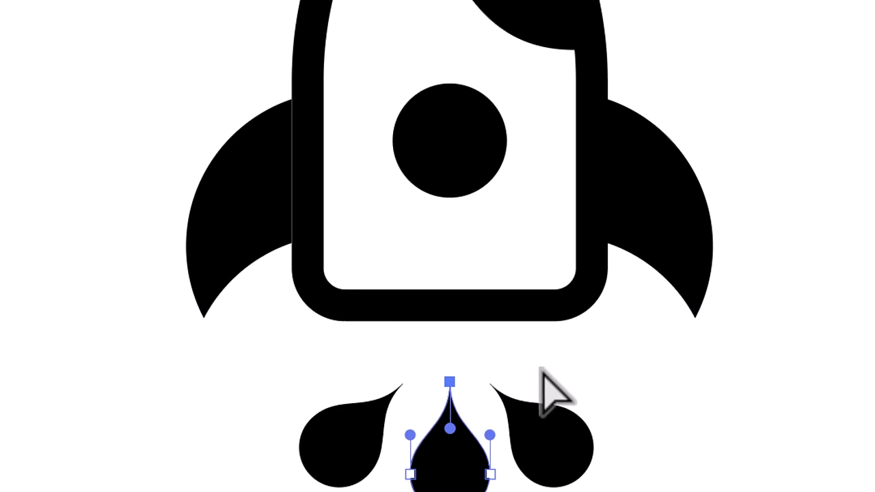
key("Up")
key("Up")
key("Up")
key("Up")
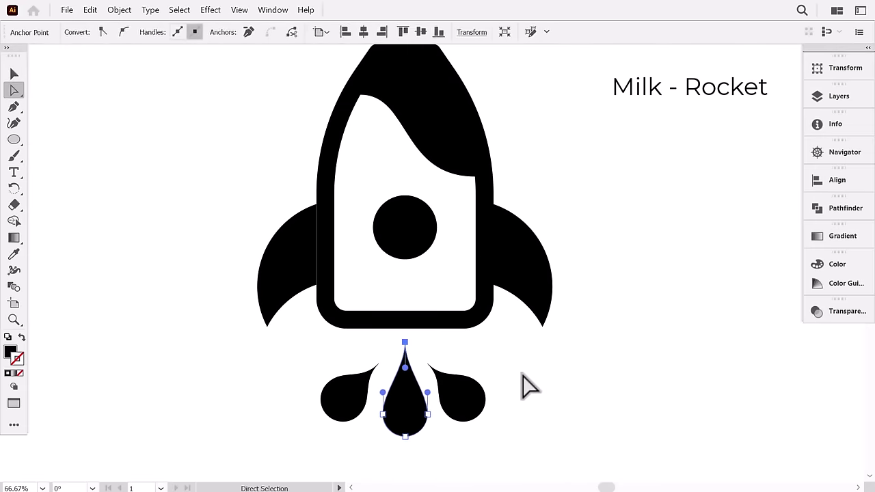
left_click(625, 408)
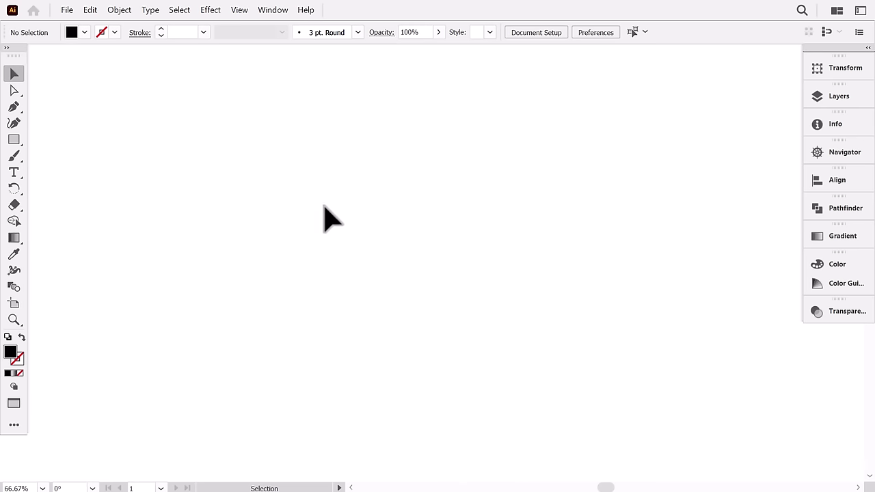
Draw a black circle on an empty area and a wide rectangle covering exactly its upper half.
left_click_drag(16, 142, 69, 157)
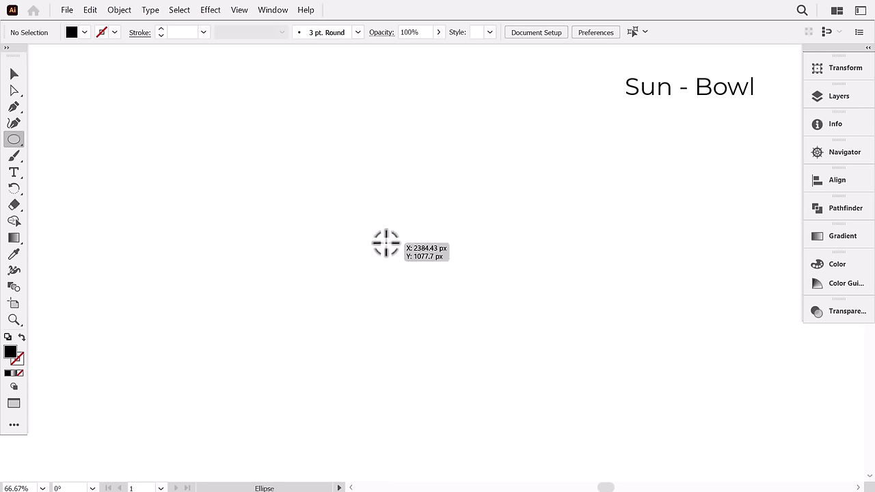
left_click_drag(385, 242, 456, 336)
left_click_drag(16, 145, 55, 139)
left_click_drag(191, 89, 545, 242)
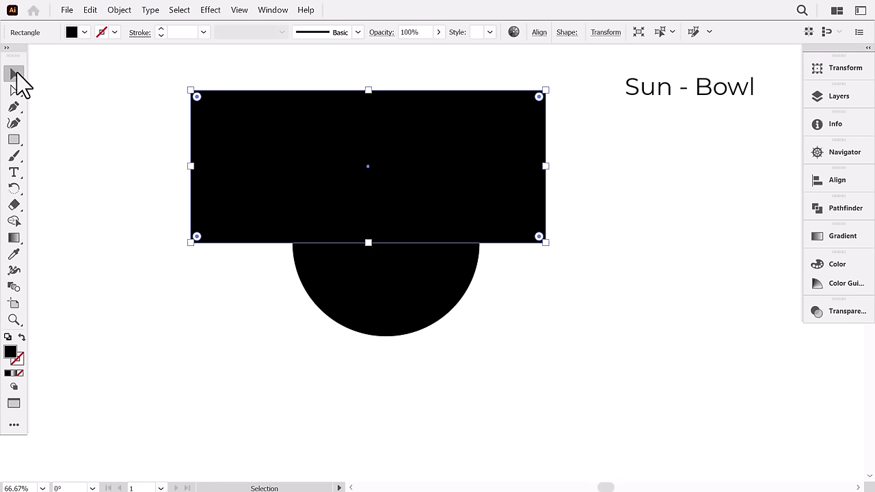
Subtract the rectangle from the circle with Minus Front to leave a half-circle bowl.
left_click_drag(134, 147, 430, 280)
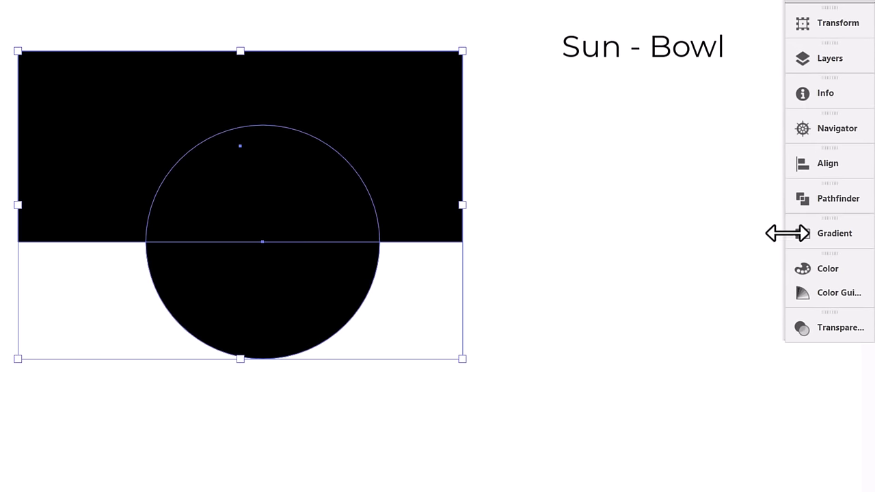
left_click(837, 199)
left_click(635, 237)
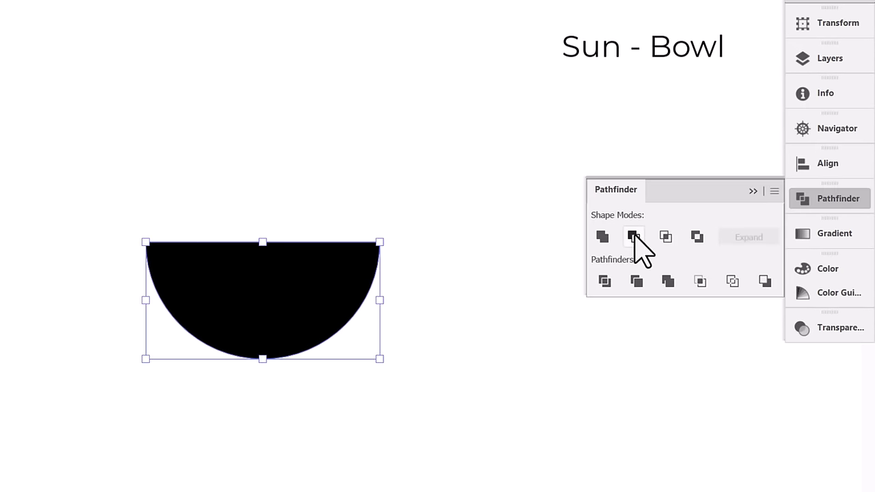
left_click(488, 255)
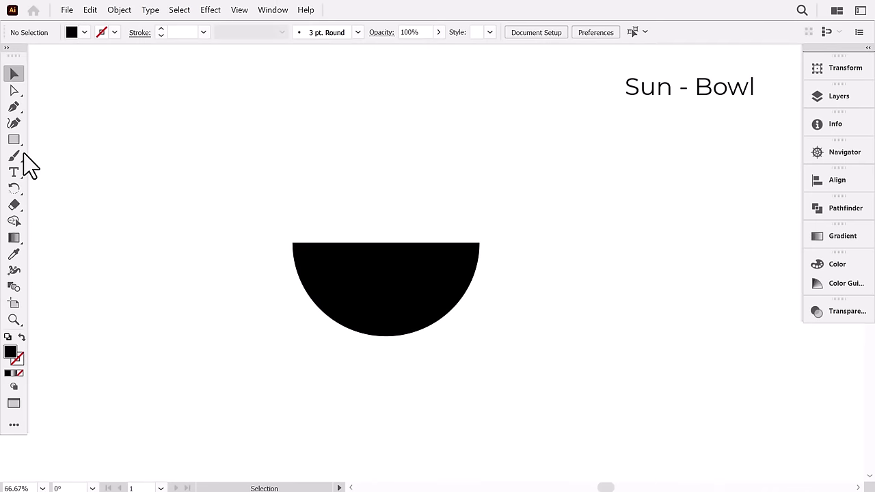
Draw a flat ellipse as wide as the bowl, make it slightly taller and center it vertically on the bowl's upper edge.
left_click_drag(13, 139, 89, 203)
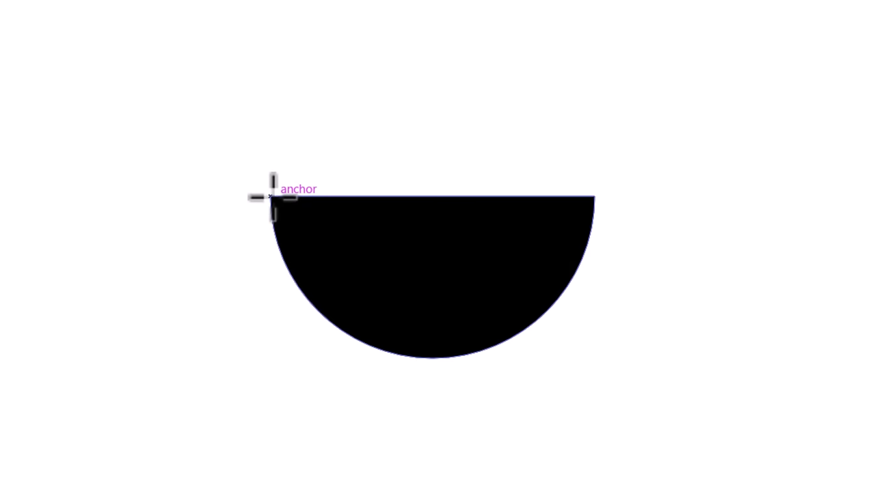
left_click_drag(271, 197, 593, 169)
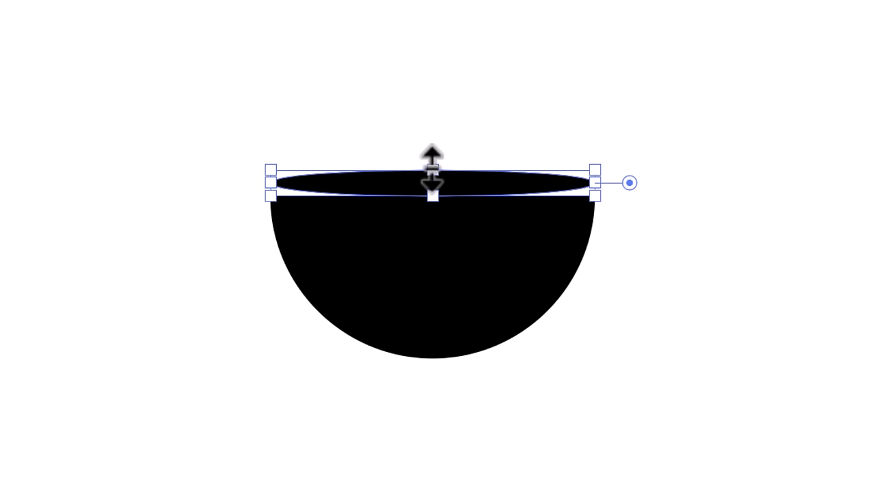
left_click_drag(434, 171, 435, 159)
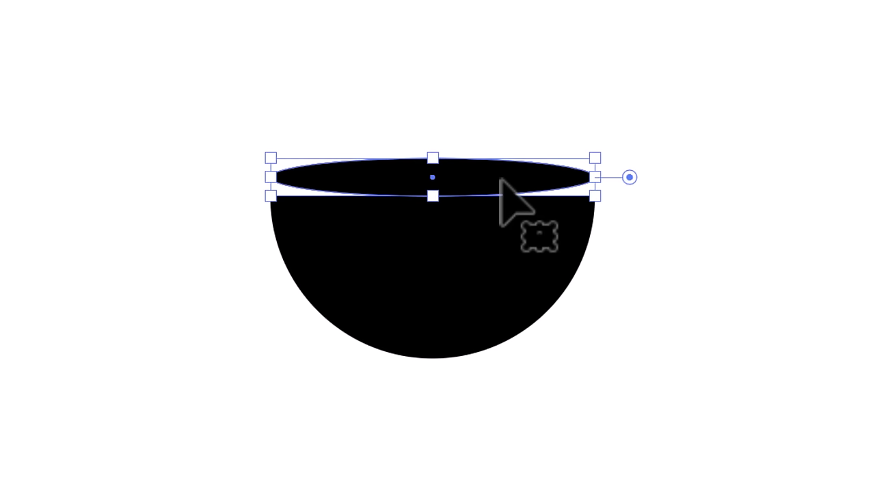
left_click_drag(501, 181, 501, 199)
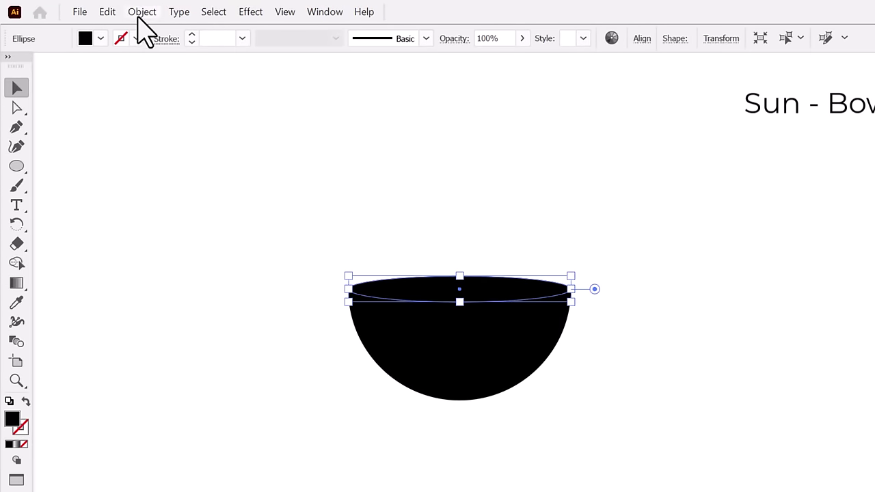
Create an outward Offset Path of the rim ellipse with Miter joins and a miter limit of 4.
left_click(142, 13)
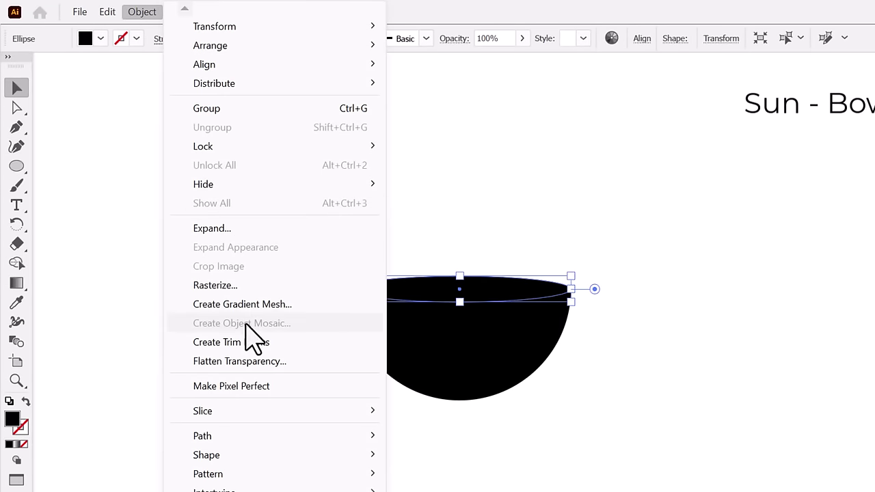
mouse_move(230, 433)
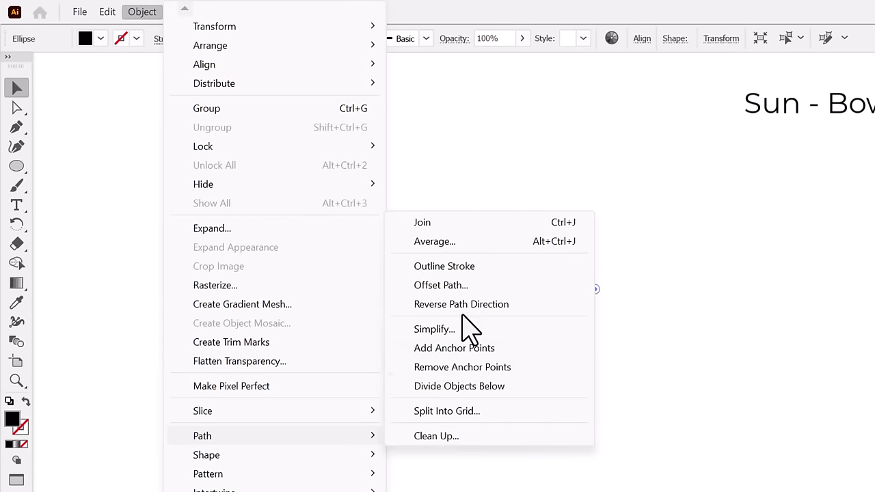
left_click(438, 285)
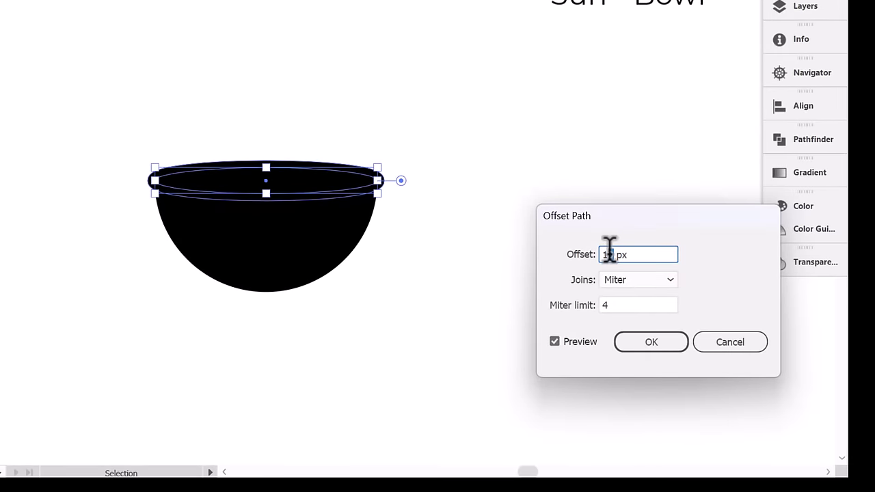
left_click(646, 306)
left_click(648, 341)
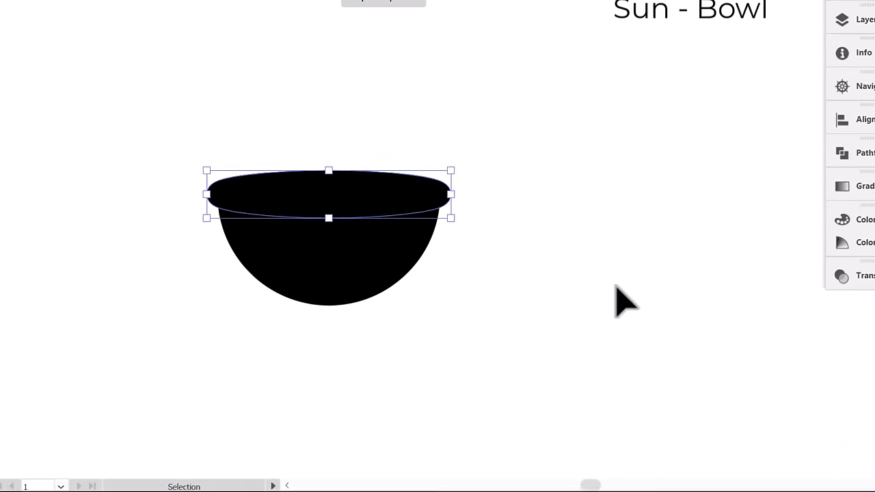
Cut the offset ellipse, paste it in front of the half circle and subtract it from the bowl with Minus Front.
key("ctrl+x")
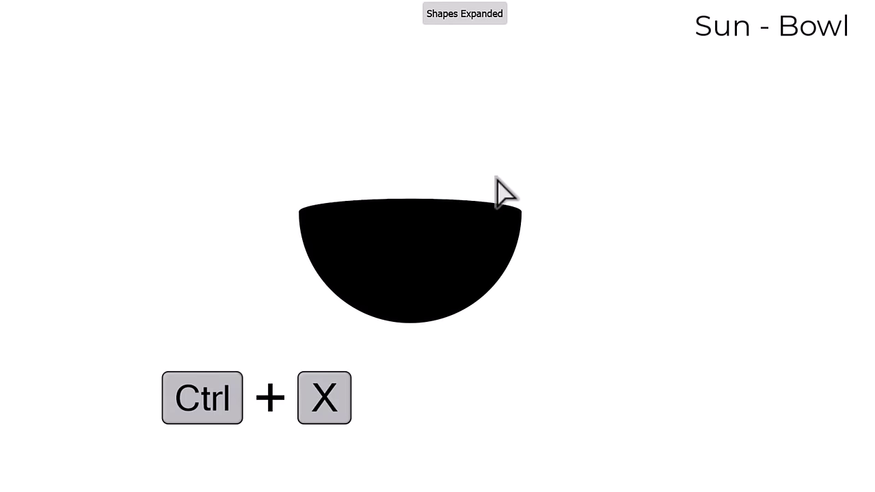
left_click(441, 277)
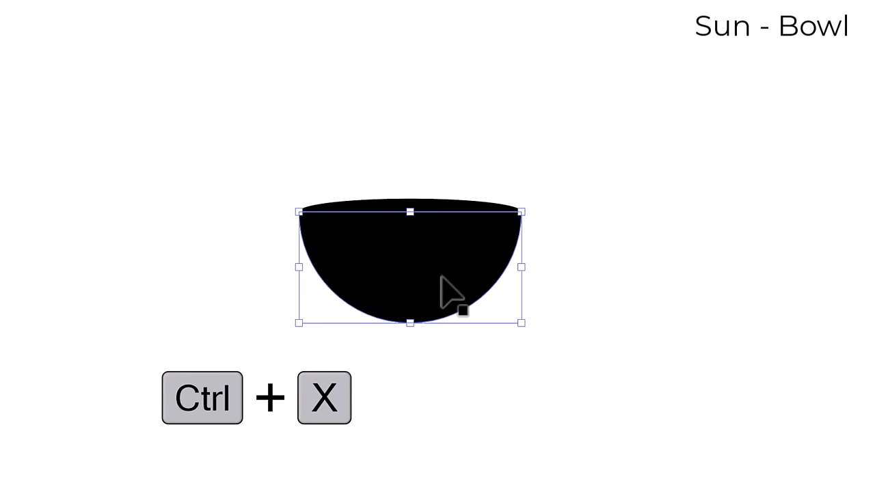
key("ctrl+f")
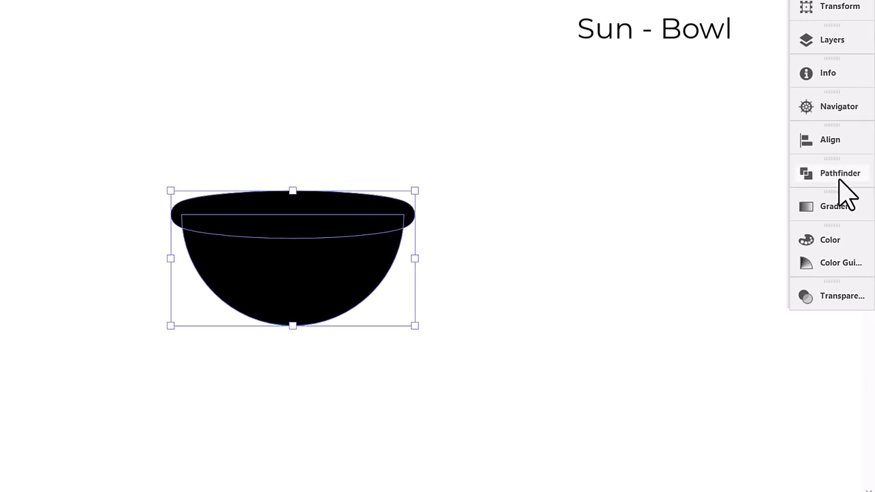
left_click(840, 175)
left_click(649, 210)
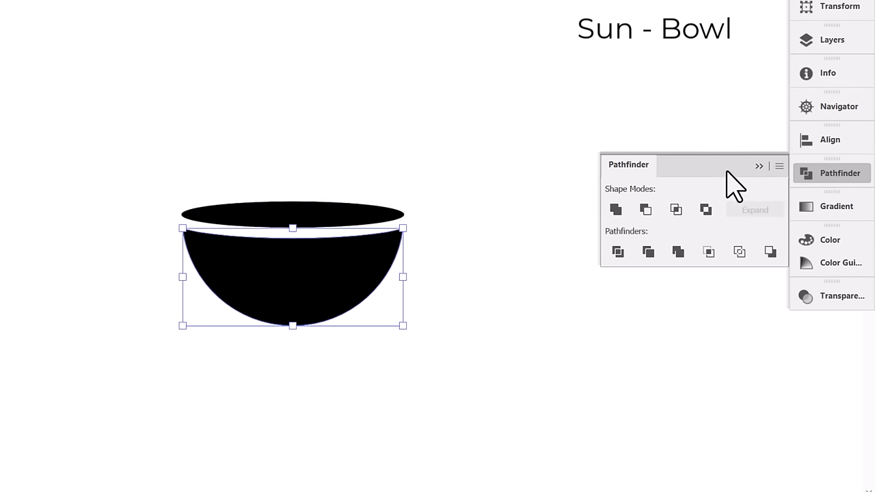
left_click(758, 165)
left_click(502, 254)
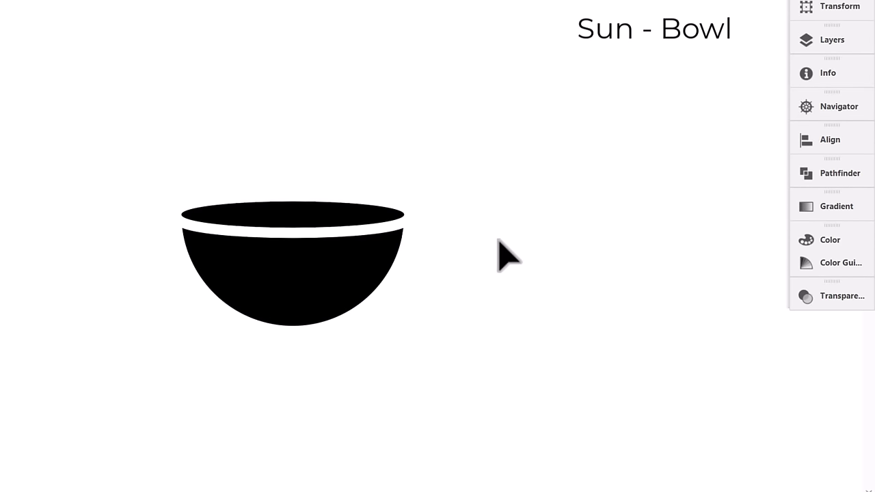
Move the rim ellipse slightly down and draw a large circle outward from its center, a little narrower than the bowl.
left_click(293, 220)
left_click_drag(299, 214, 298, 216)
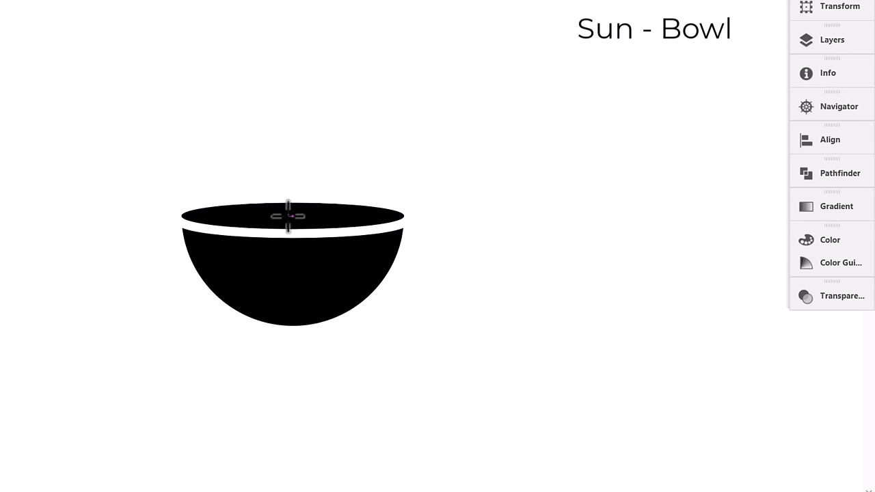
left_click_drag(292, 216, 364, 274)
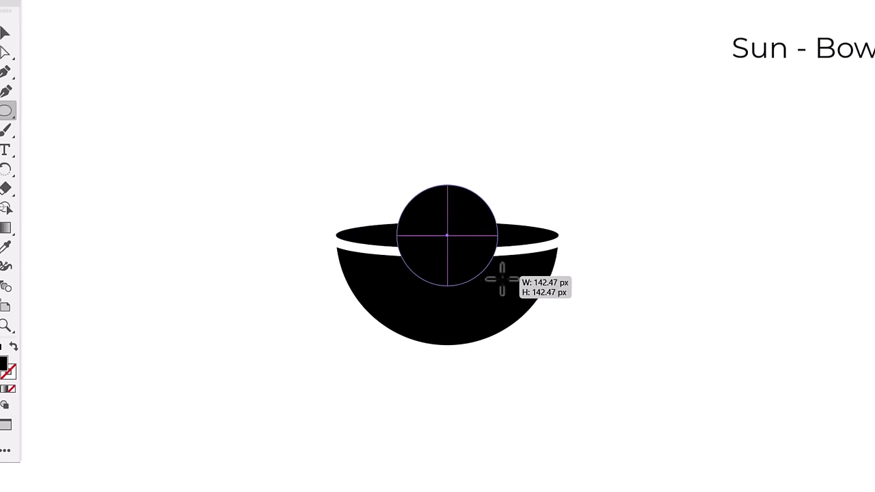
mouse_move(519, 296)
left_mouse_down()
mouse_move(527, 303)
mouse_move(504, 287)
left_mouse_up()
Fill the large circle over the bowl with a bright yellow.
double_click(4, 364)
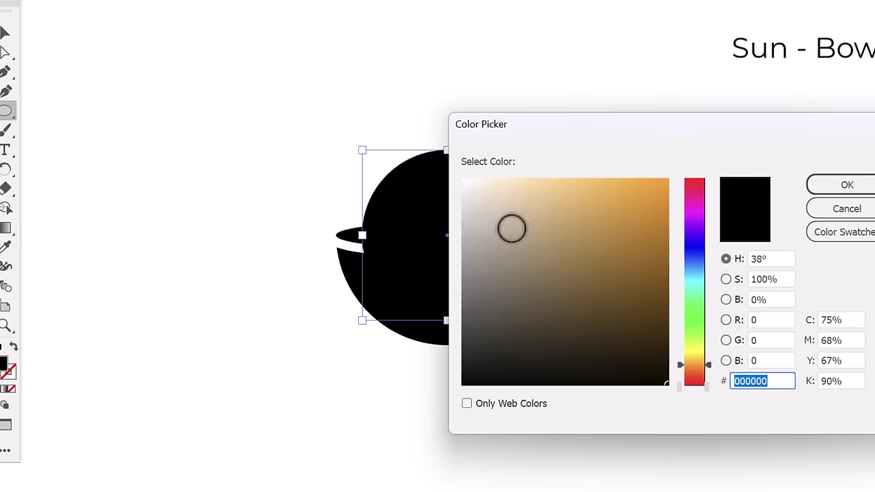
left_click(696, 356)
left_click(590, 185)
key("Return")
key("v")
left_click_drag(457, 250, 524, 283)
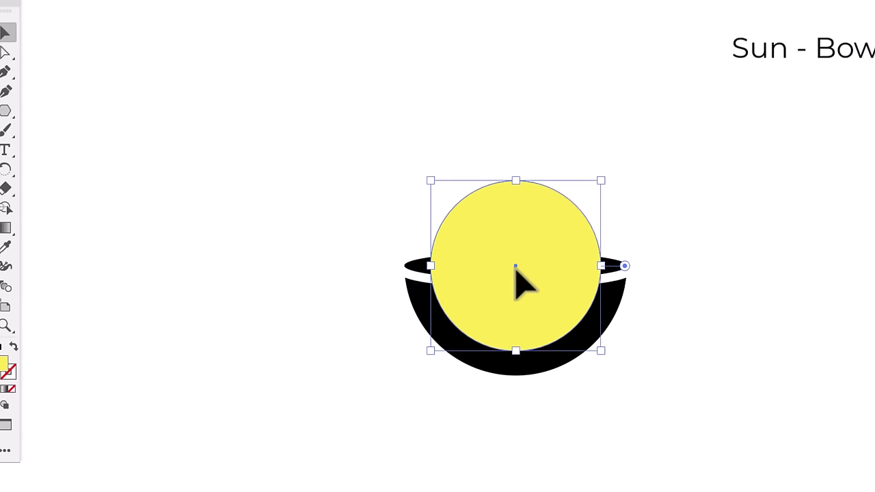
left_click(637, 248)
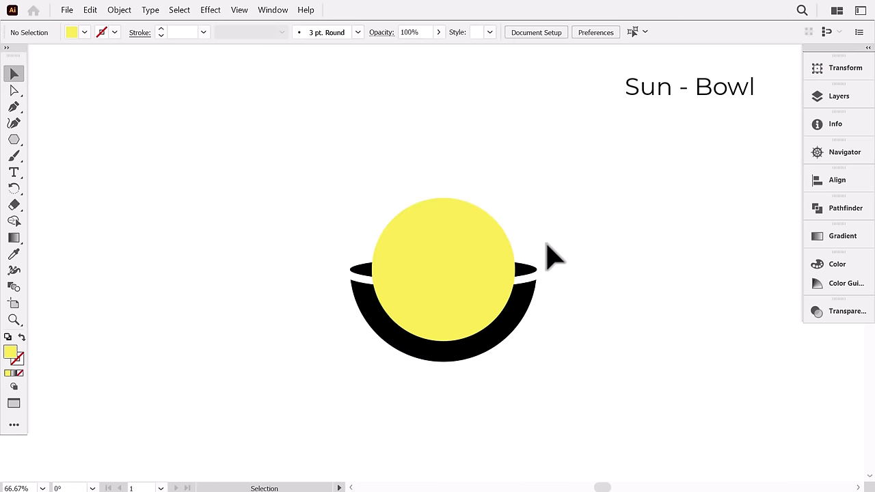
Draw a straight vertical line with the Pen tool in the empty area to the left of the bowl.
left_click(14, 107)
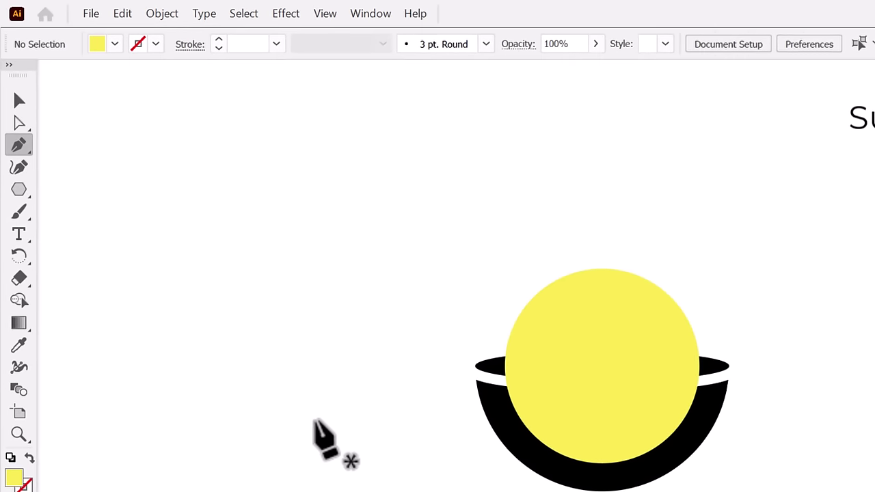
left_click(234, 309)
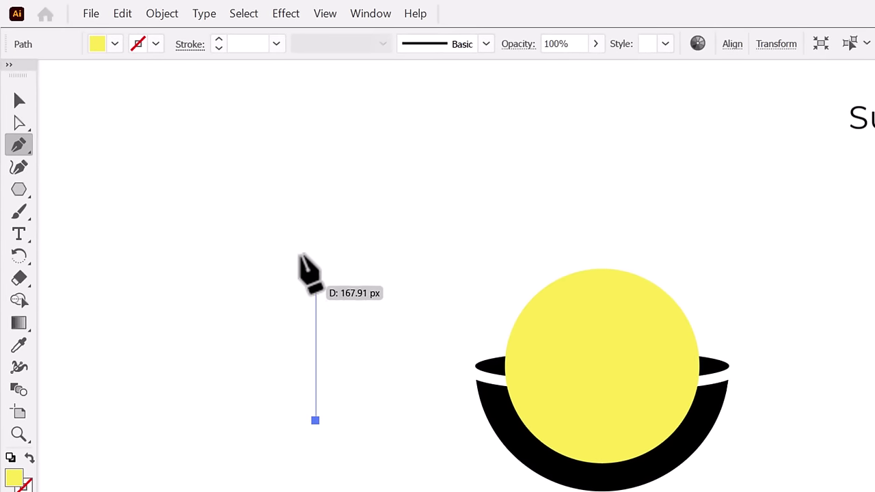
left_click(315, 171, "shift")
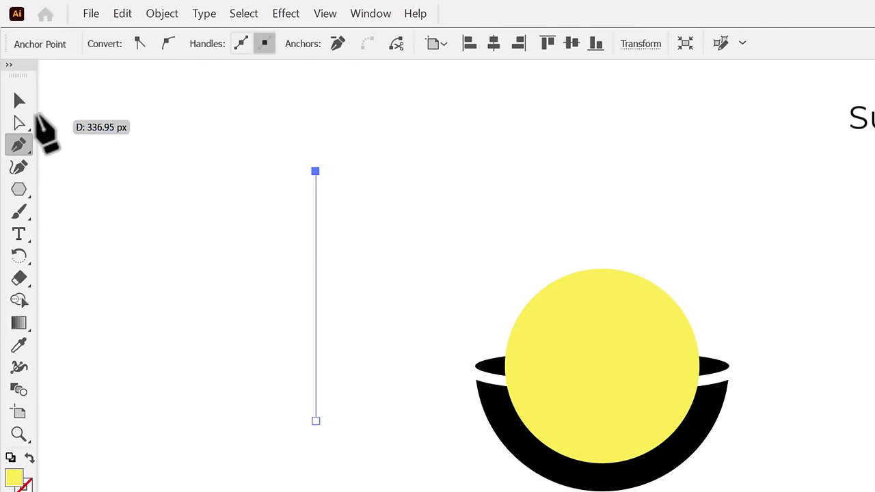
Remove the vertical line's fill and give it a black stroke with a weight of 60 pt.
left_click(20, 101)
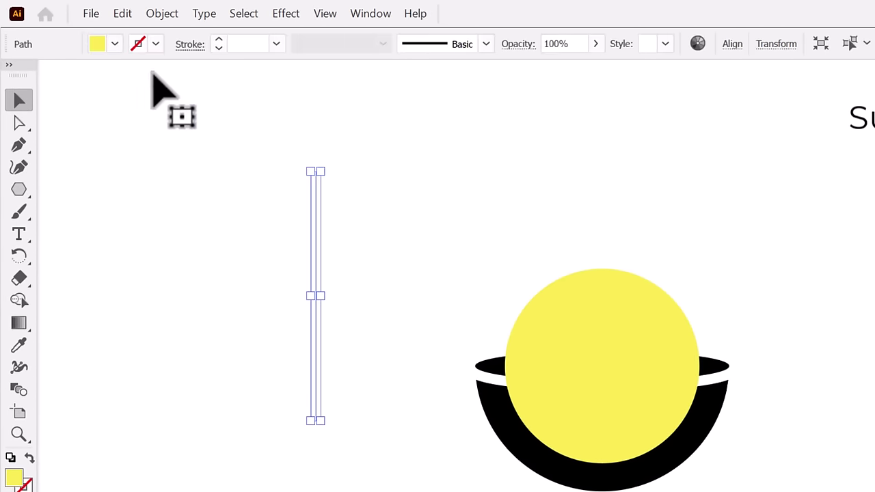
left_click(115, 44)
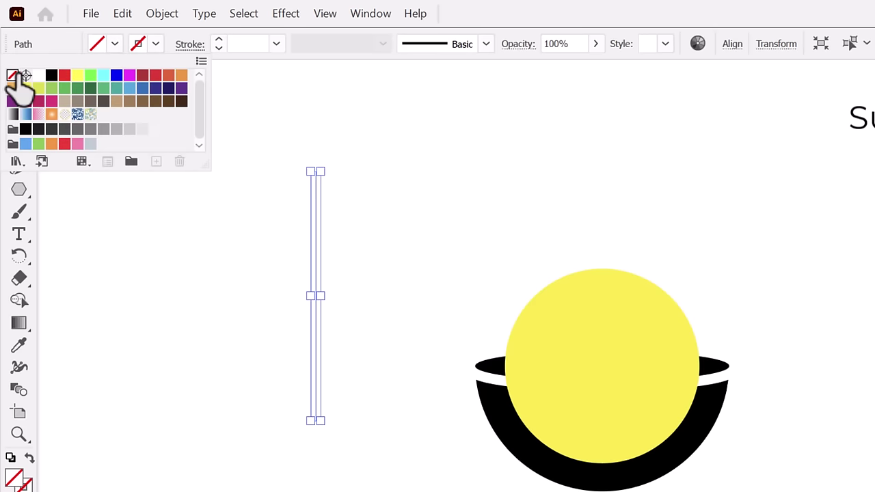
left_click(155, 44)
left_click(156, 44)
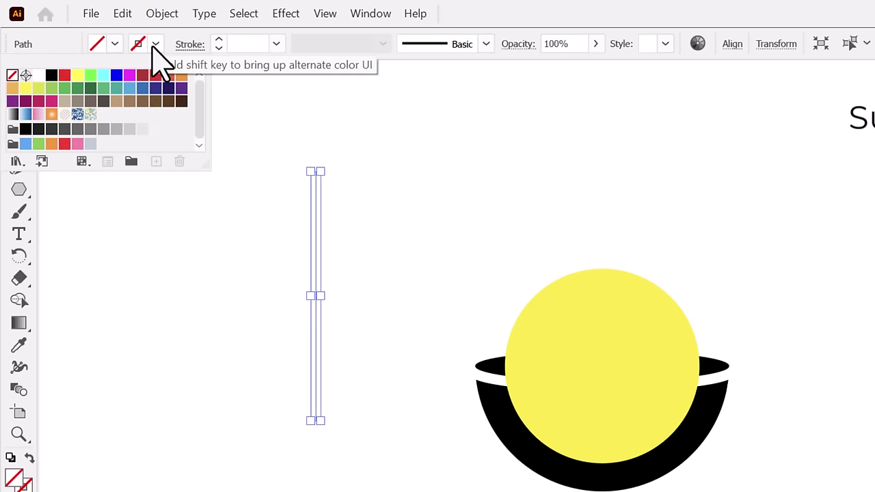
left_click(53, 77)
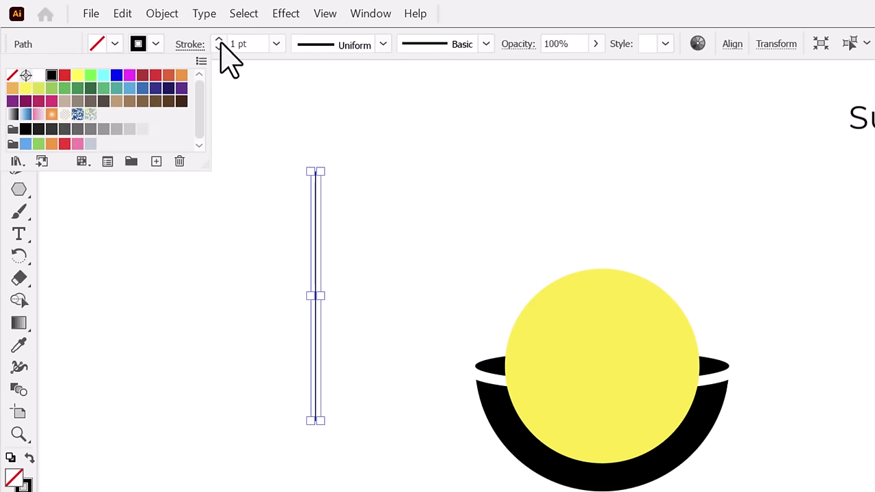
left_click(276, 44)
left_click(276, 44)
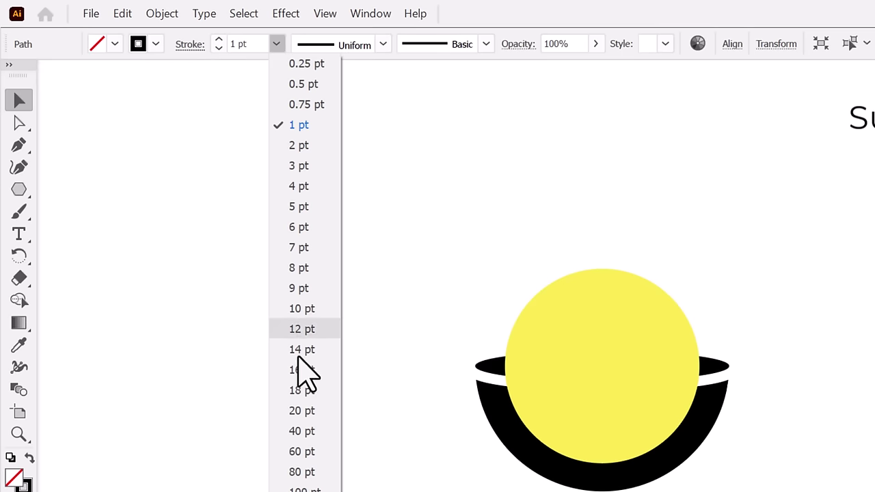
left_click(303, 452)
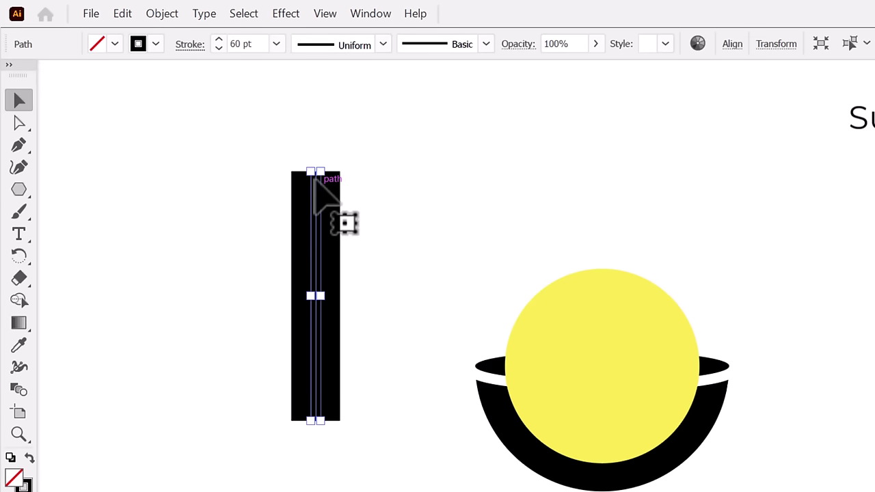
Shorten the thick line to about half its length and apply the triangular width profile so it tapers to a point upward.
left_click_drag(315, 172, 316, 287)
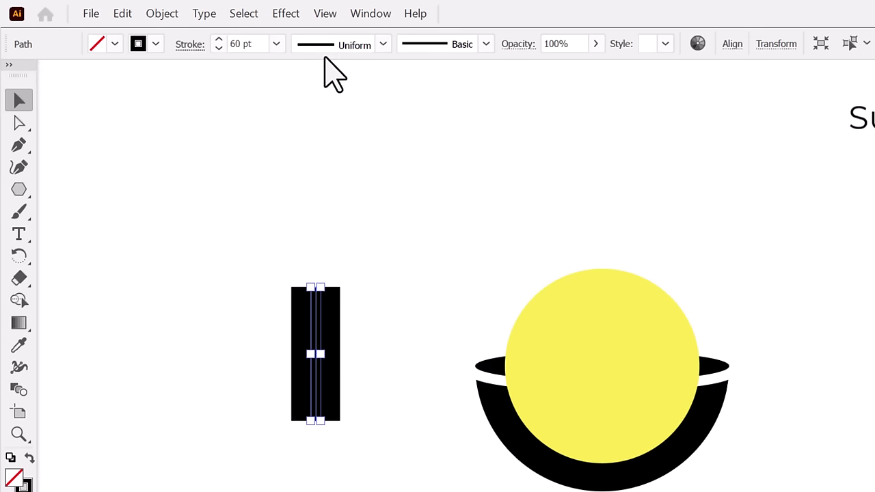
left_click(342, 45)
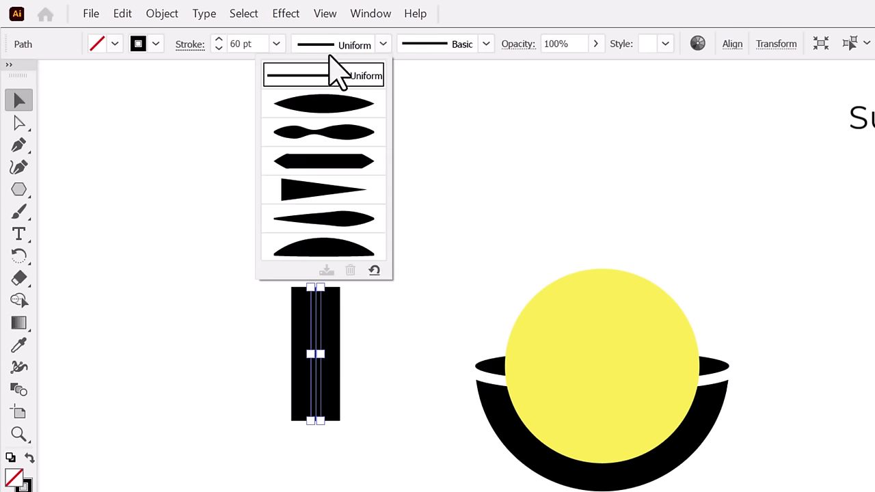
left_click(320, 201)
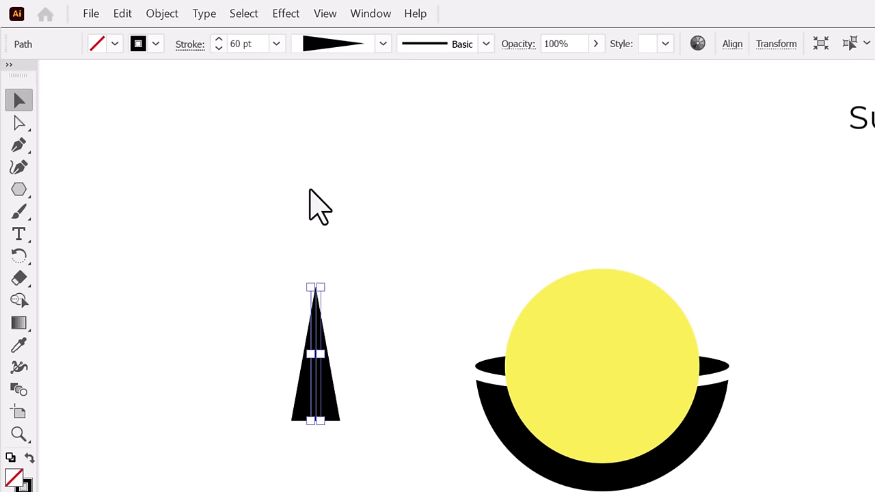
left_click(236, 235)
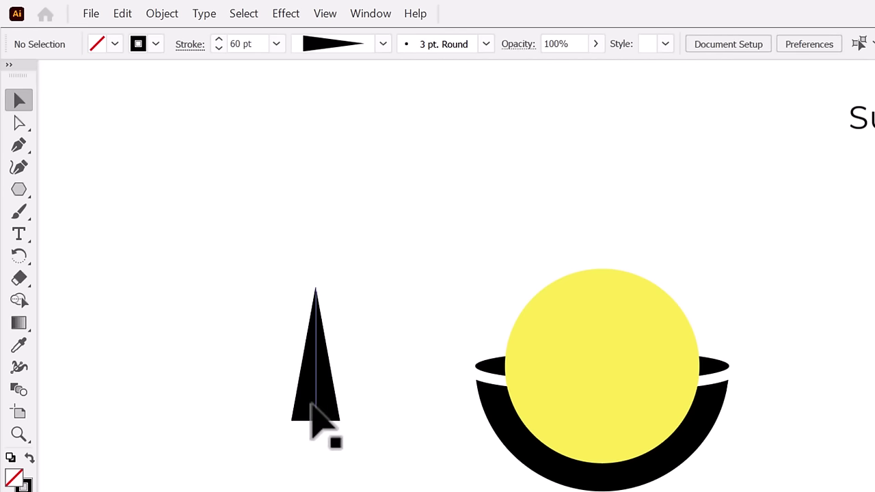
Move the tapered line above the yellow circle, centered on it, and expand its appearance into a filled shape.
left_click_drag(312, 405, 599, 248)
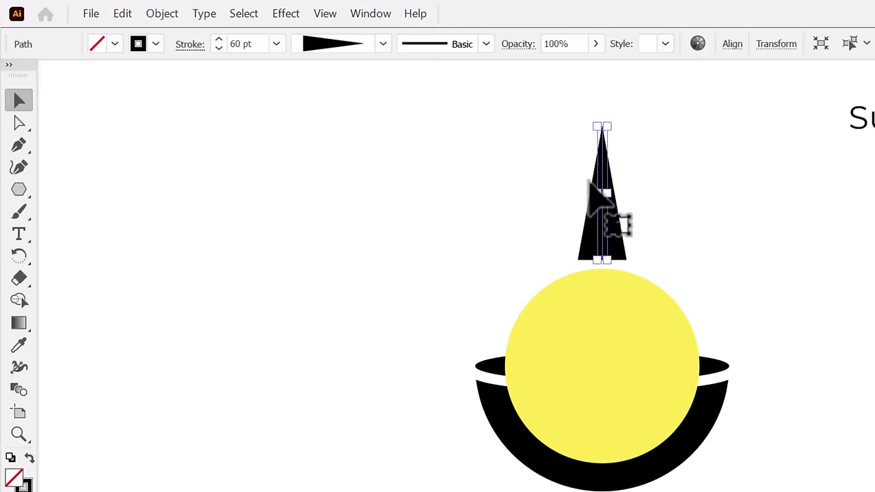
left_click(161, 15)
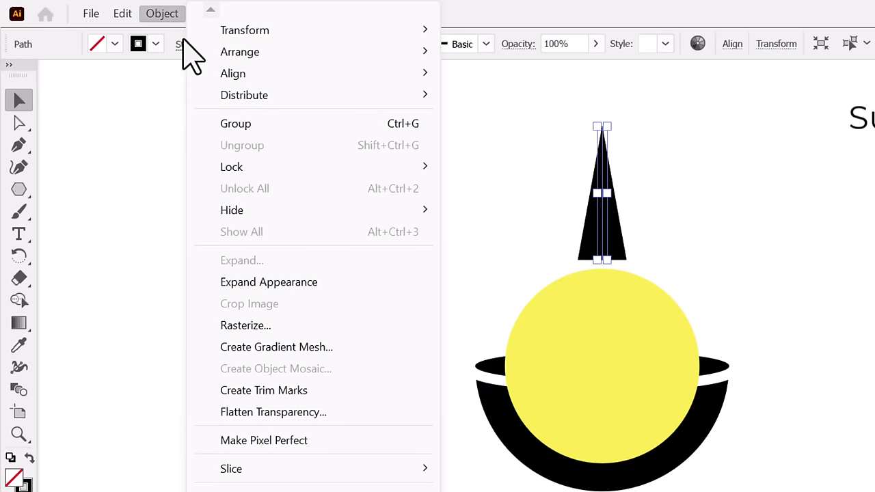
left_click(278, 285)
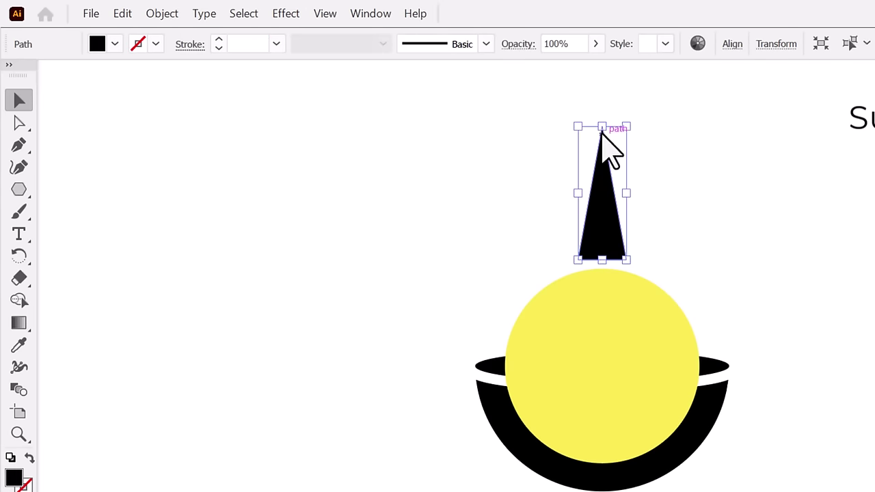
Reduce the triangle's height to about half from its tip and move it down so its base sits slightly inside the circle's top edge.
left_click_drag(601, 127, 613, 196)
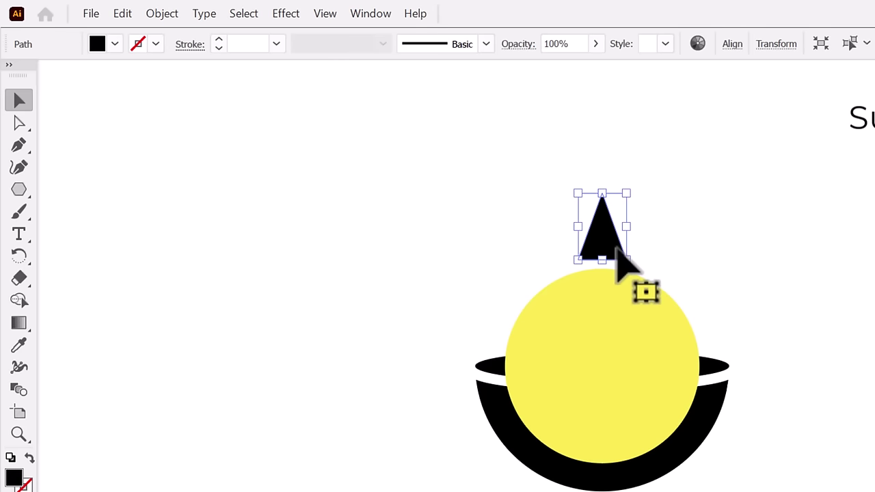
left_click_drag(605, 235, 607, 250)
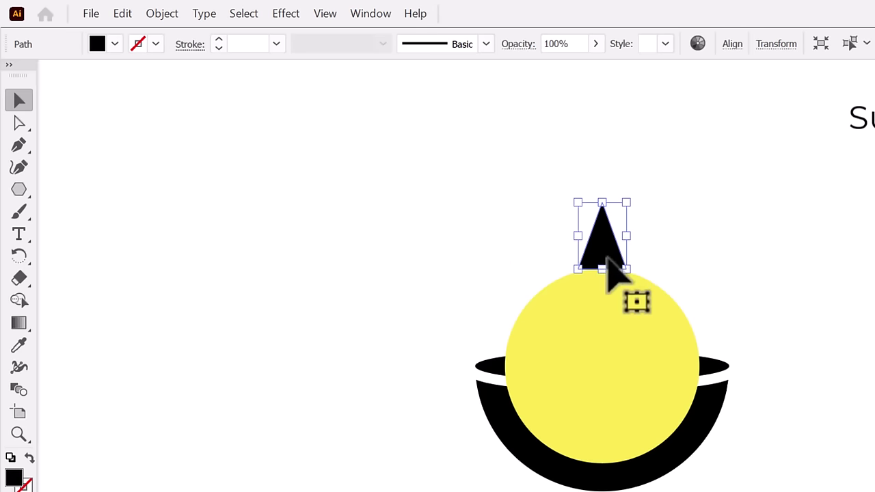
scroll(606, 259, "up", 3)
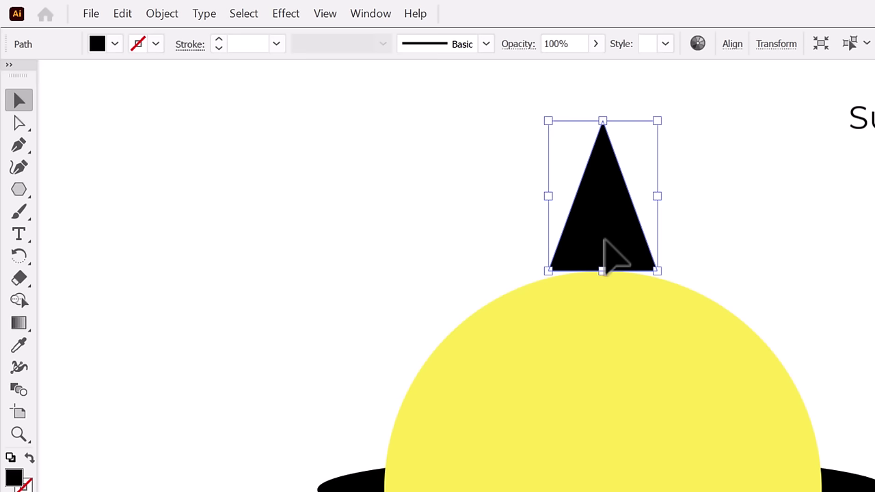
left_click_drag(603, 240, 605, 247)
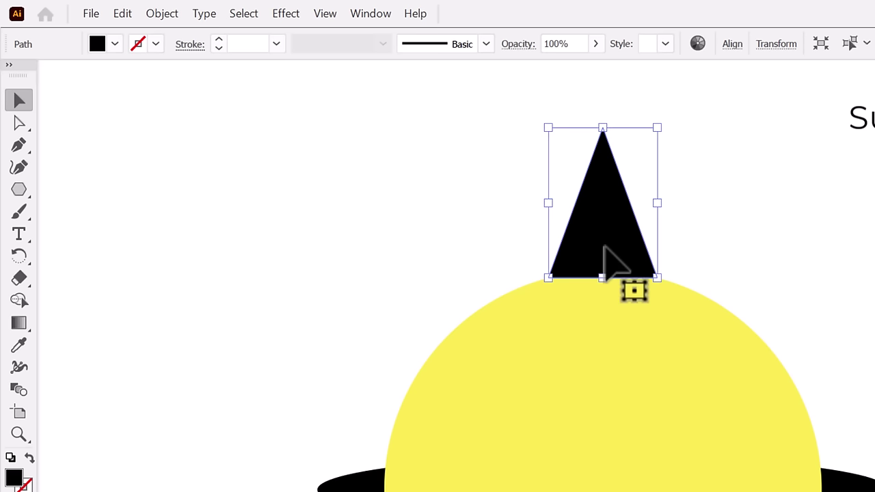
Create a copy of the triangle rotated 30° around the center of the yellow circle.
scroll(605, 249, "down", 3)
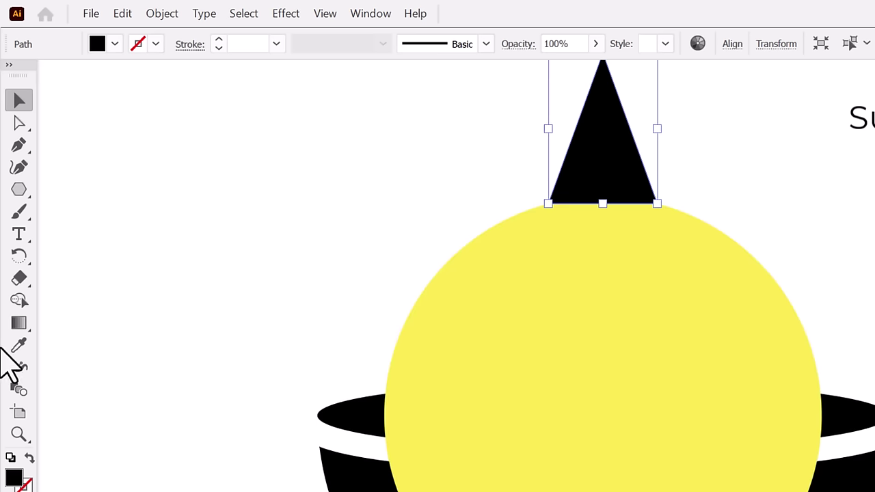
left_click(23, 258)
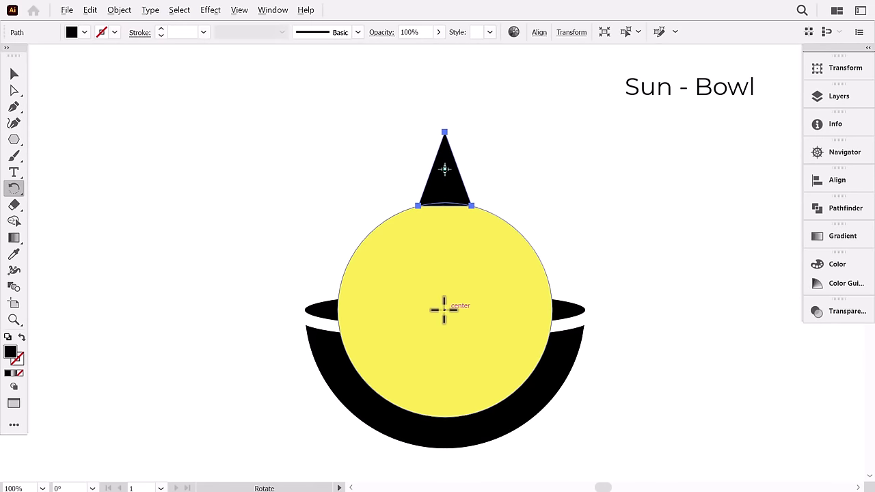
left_click(443, 309, "alt")
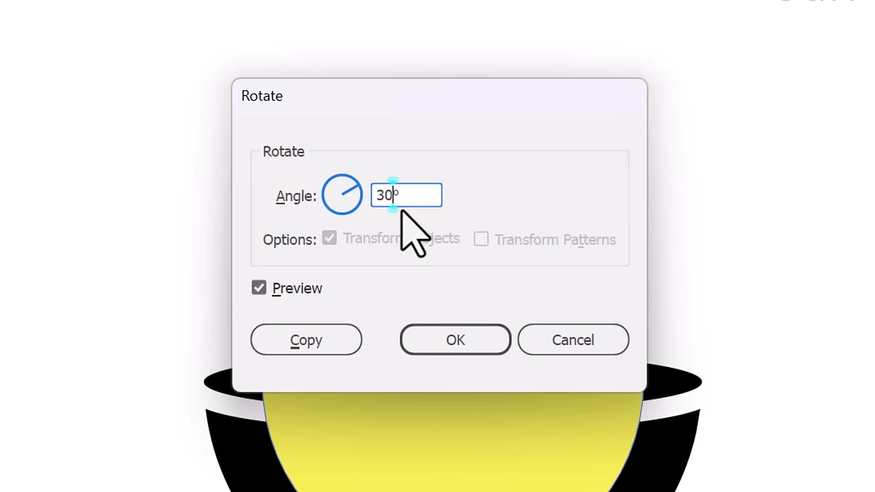
type("30")
left_click(332, 342)
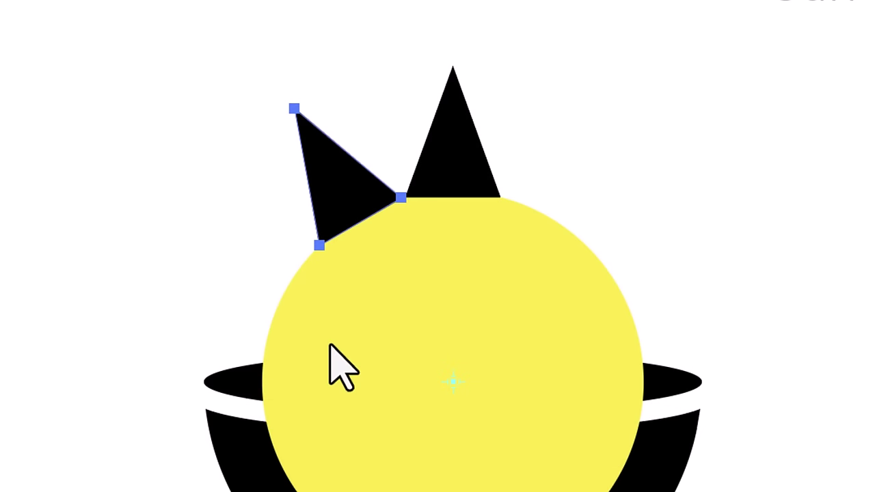
Repeat the rotated copy twice around the circle and delete the horizontal ray that overlaps the bowl.
key("ctrl")
key("ctrl+d")
key("ctrl+d")
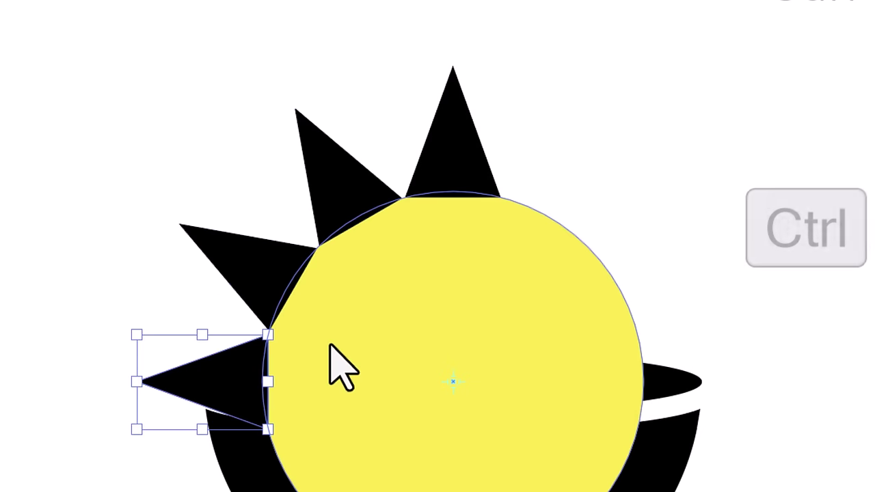
key("a")
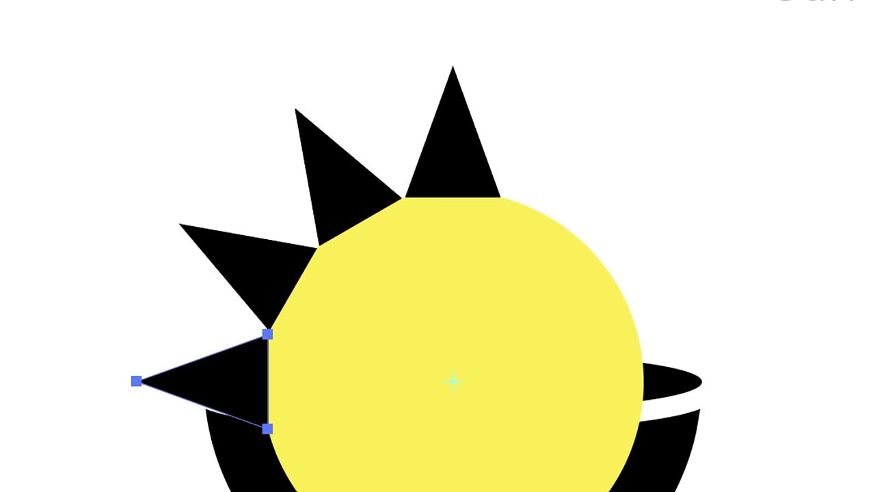
key("Delete")
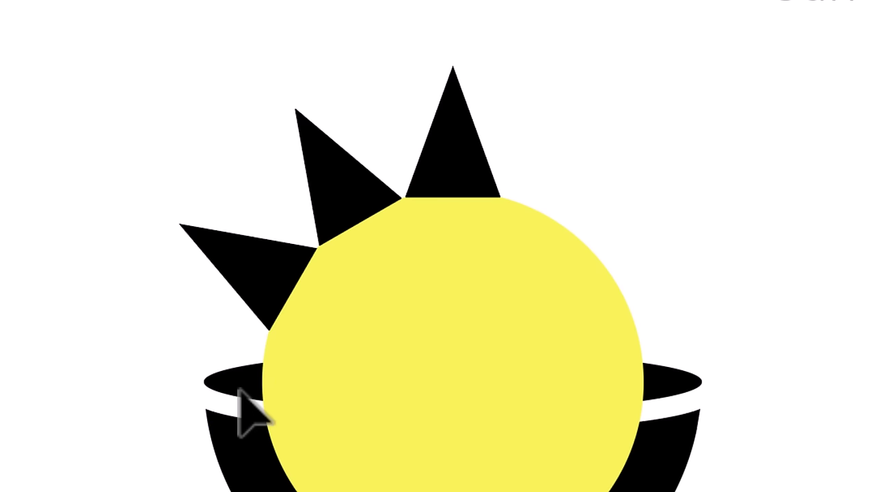
Duplicate the two rays on the circle's left side horizontally over to its right side.
left_click(259, 284)
left_click(328, 198, "shift")
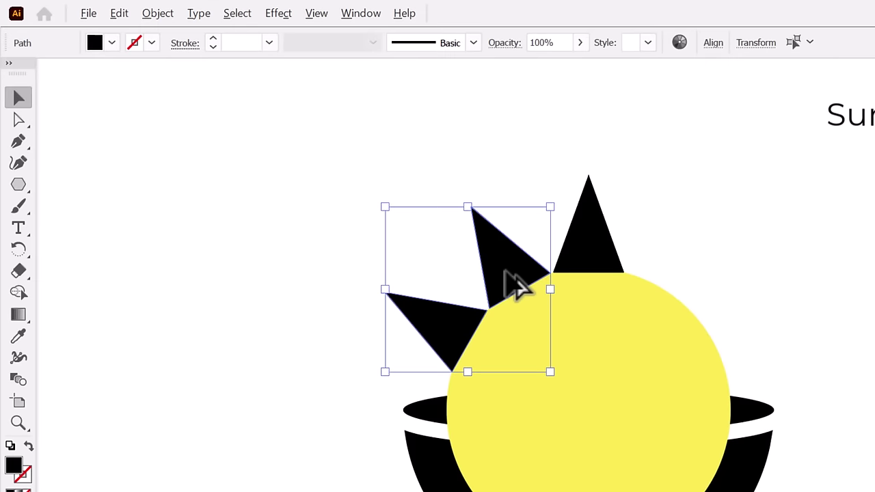
left_click_drag(506, 280, 709, 280)
Reflect the two duplicated rays across the vertical axis and move them against the circle's right edge, beside the top ray.
left_click(147, 13)
mouse_move(235, 30)
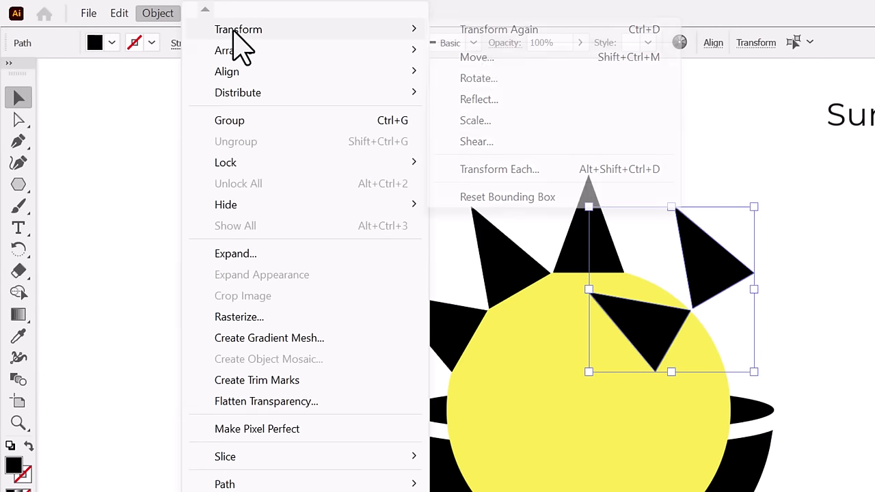
left_click(515, 103)
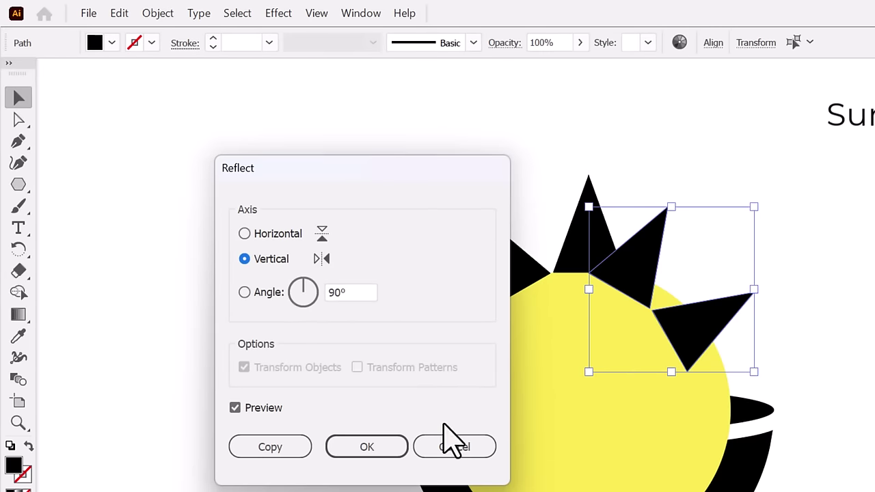
left_click(391, 447)
left_click_drag(712, 335, 738, 336)
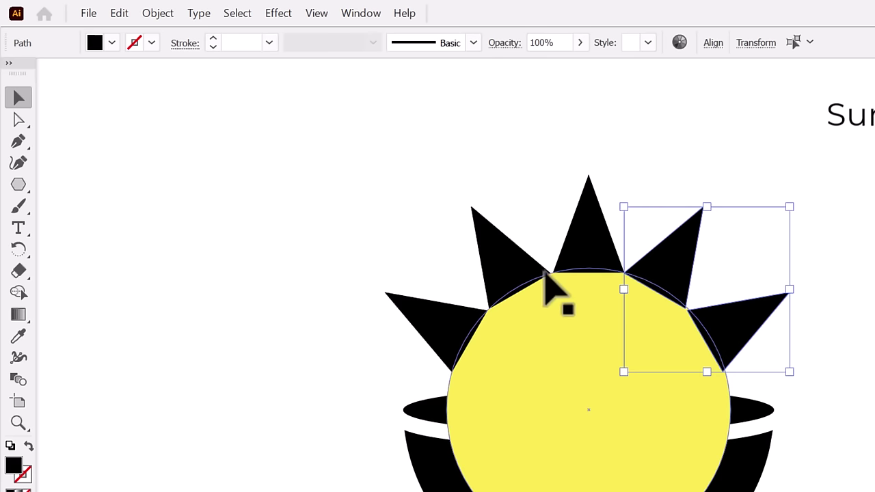
Select all five rays and fill them with the circle's yellow using the Eyedropper.
left_click(578, 248, "shift")
left_click(521, 279, "shift")
left_click(455, 324, "shift")
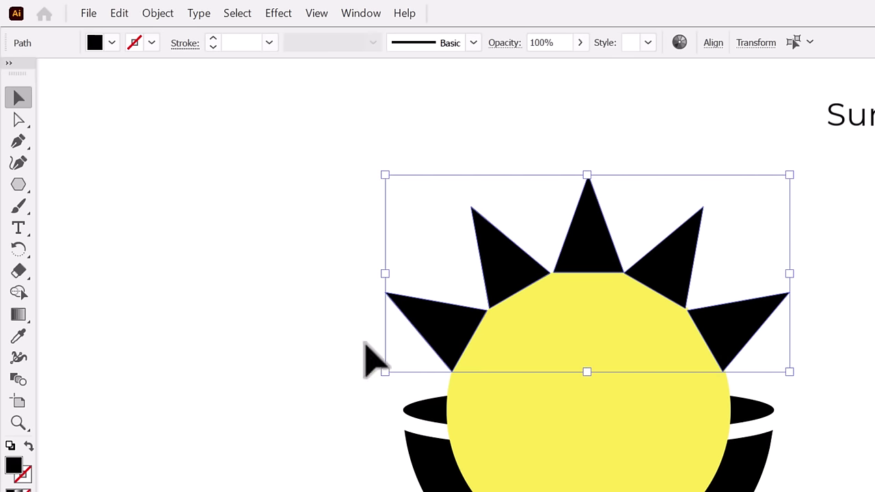
left_click(18, 335)
left_click(527, 377)
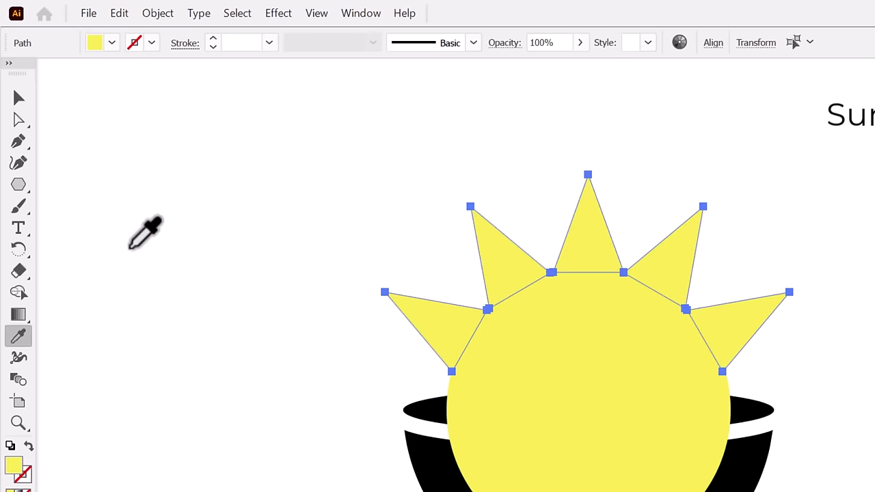
Select the outer tip anchors of all five rays with Direct Selection and round those corners slightly.
left_click(14, 116)
left_click(364, 292)
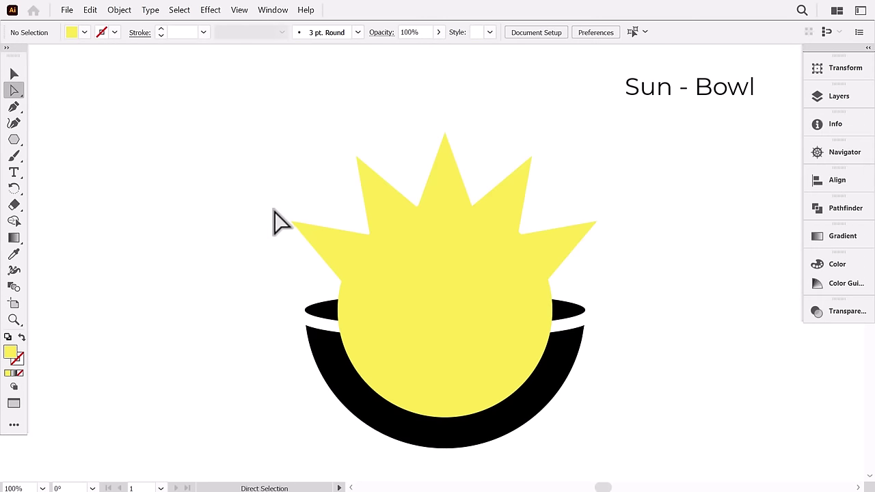
left_click_drag(309, 228, 308, 228)
left_click_drag(359, 157, 395, 174)
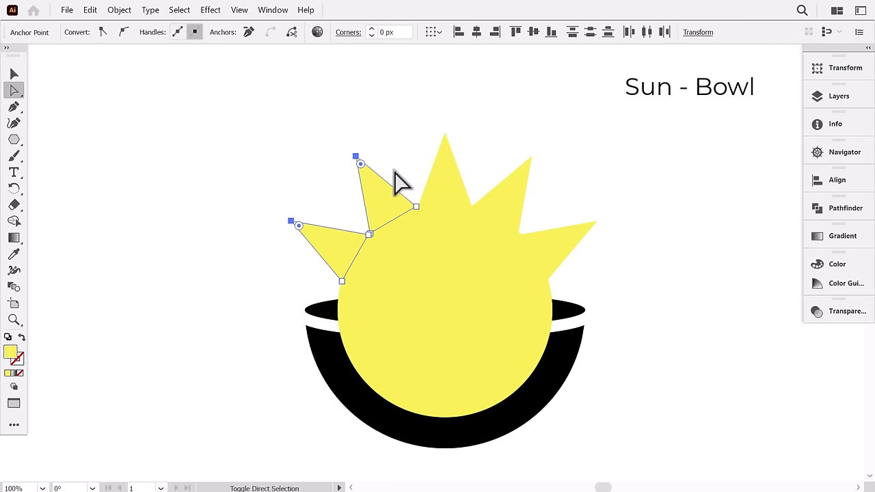
left_click_drag(425, 127, 462, 148)
left_click_drag(520, 143, 551, 171)
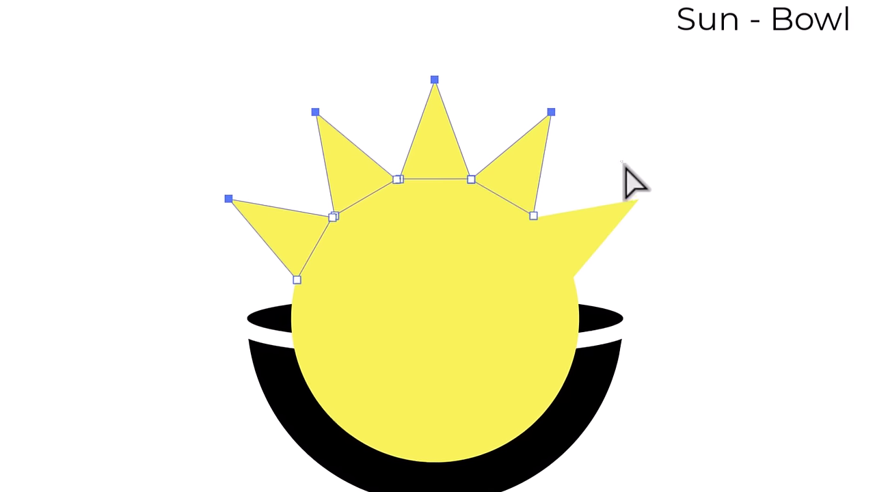
left_click_drag(583, 194, 654, 260)
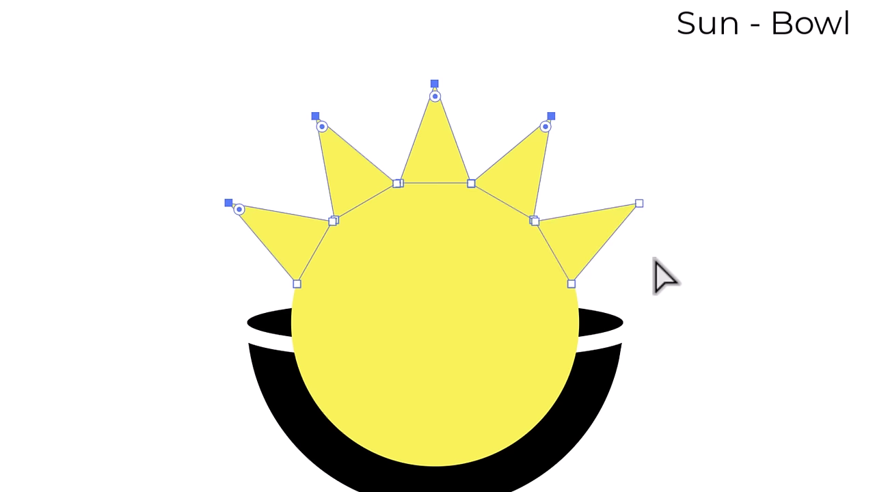
left_click(637, 206, "shift")
left_click_drag(628, 216, 623, 219)
left_click(721, 248)
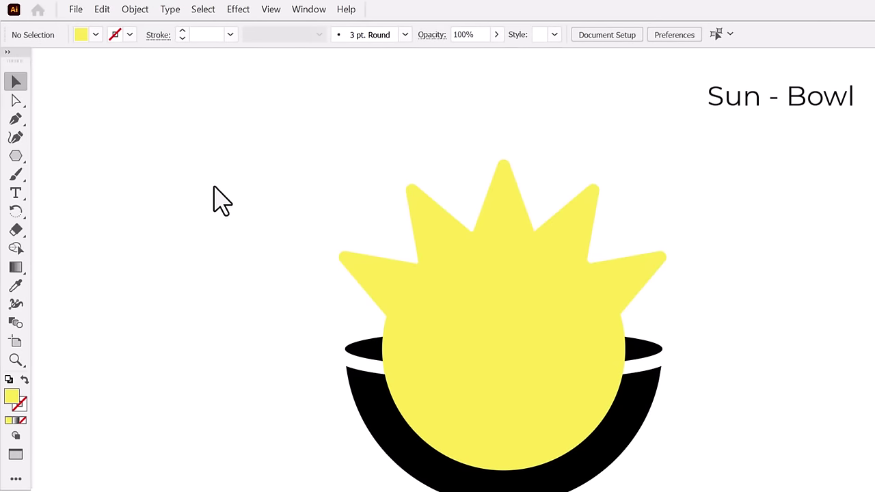
Select the sun circle and the bowl's rim ellipse and remove the circle's part below the rim with Shape Builder.
left_click(461, 380)
left_click(649, 353, "shift")
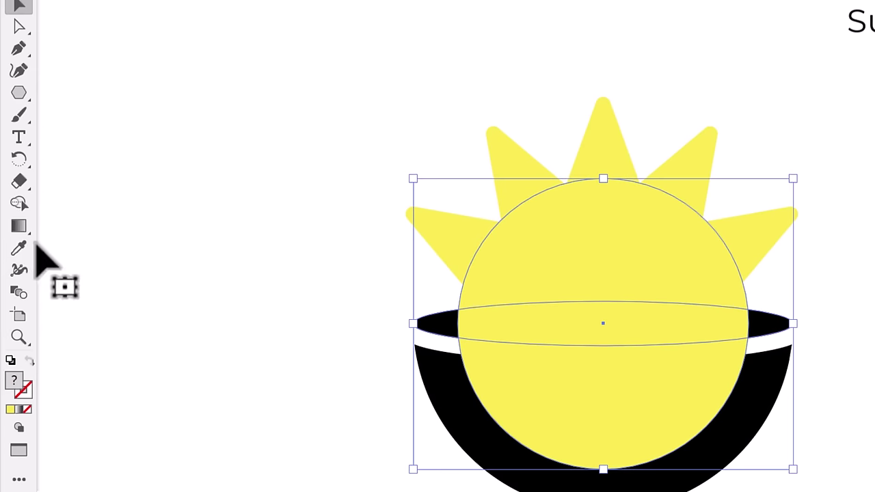
left_click(19, 204)
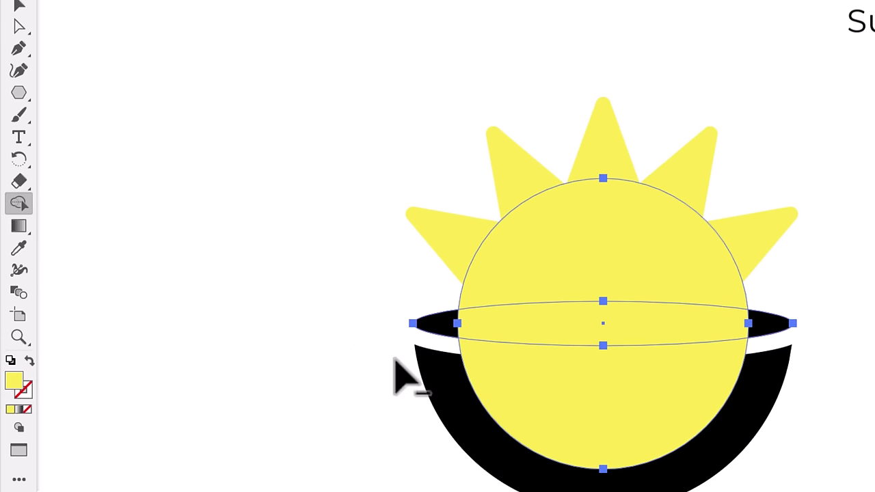
left_click(574, 417, "alt")
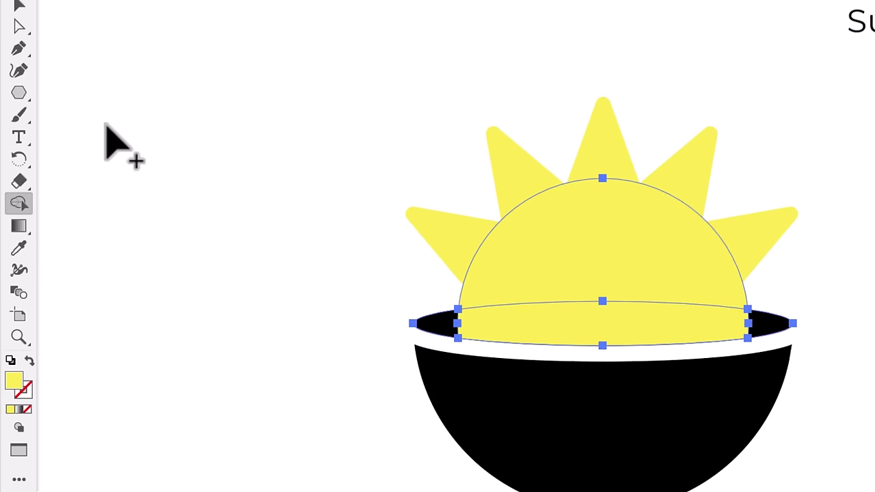
left_click(19, 5)
left_click(313, 224)
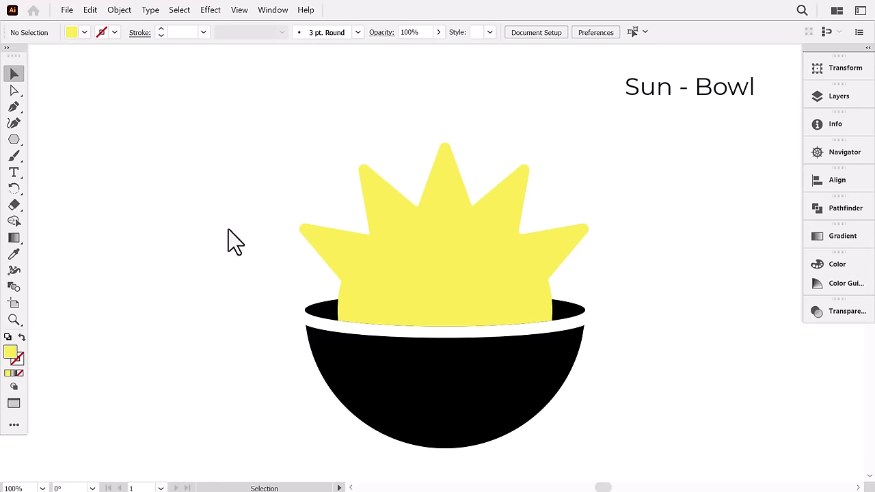
Draw a wide, low rectangle as the bowl's base across its bottom and fill it with the bowl's black using the Eyedropper.
key("ctrl+minus")
left_click(13, 139)
key("m")
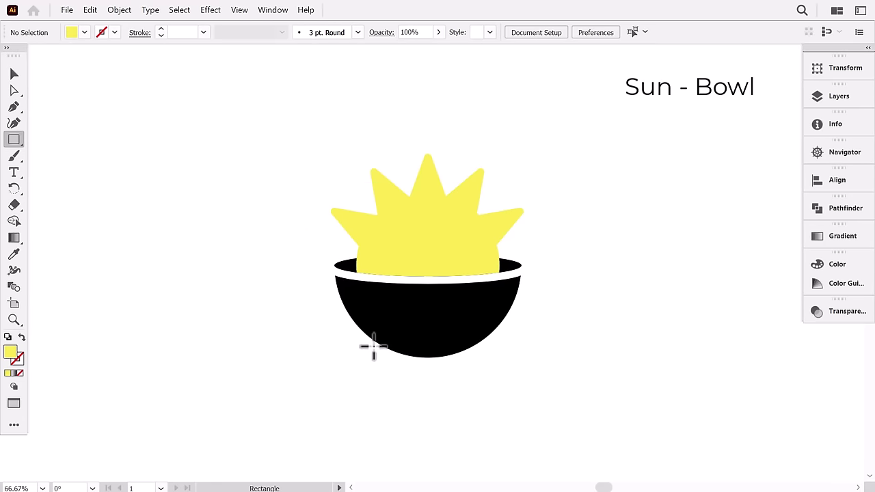
left_click_drag(370, 342, 489, 370)
key("i")
left_click(428, 300)
Select all parts of the Sun-Bowl icon and align them to a common horizontal center.
left_click(13, 73)
left_click(352, 236)
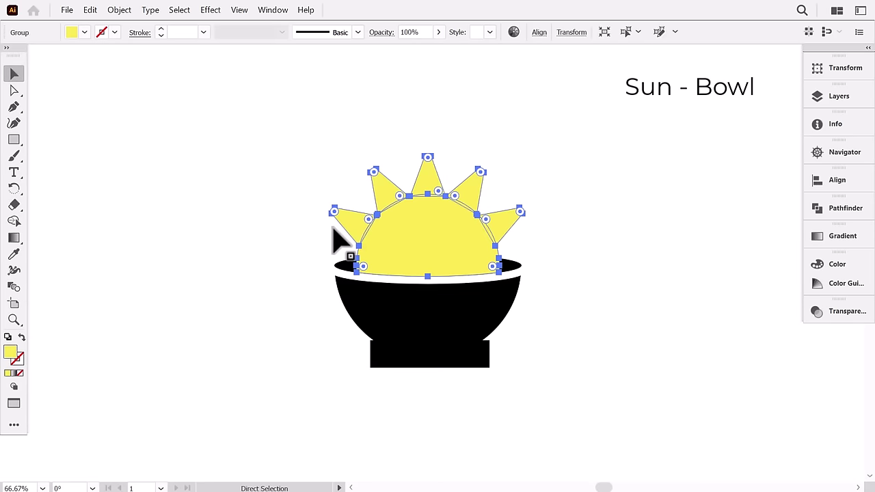
key("ctrl+a")
left_click(838, 180)
left_click(677, 210)
left_click(605, 289)
Select the rectangular base together with the bowl body and merge them with Pathfinder Unite.
mouse_move(428, 367)
left_mouse_down()
mouse_move(445, 416)
mouse_move(491, 361)
mouse_move(443, 362)
left_mouse_up()
left_click(428, 308, "shift")
left_click(845, 208)
left_click(655, 222)
left_click(659, 277)
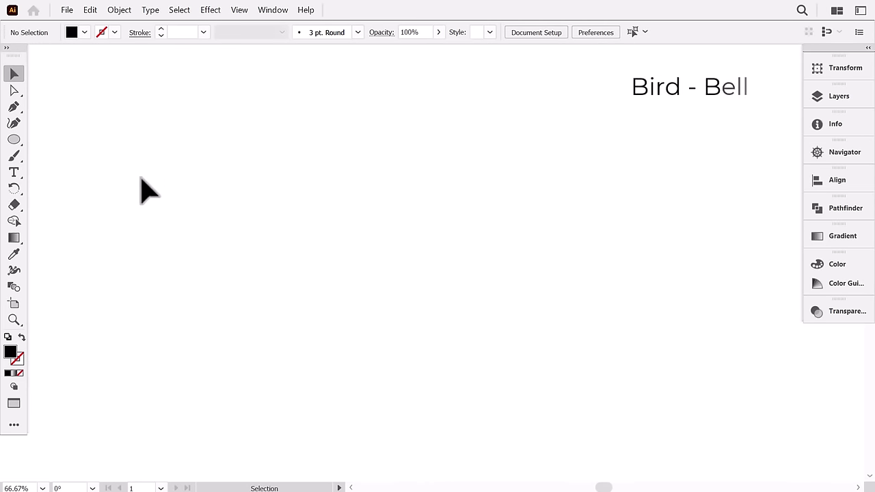
Draw a tall black rectangle for the Bird-Bell icon and add an anchor point low on its right edge.
left_click_drag(7, 141, 61, 144)
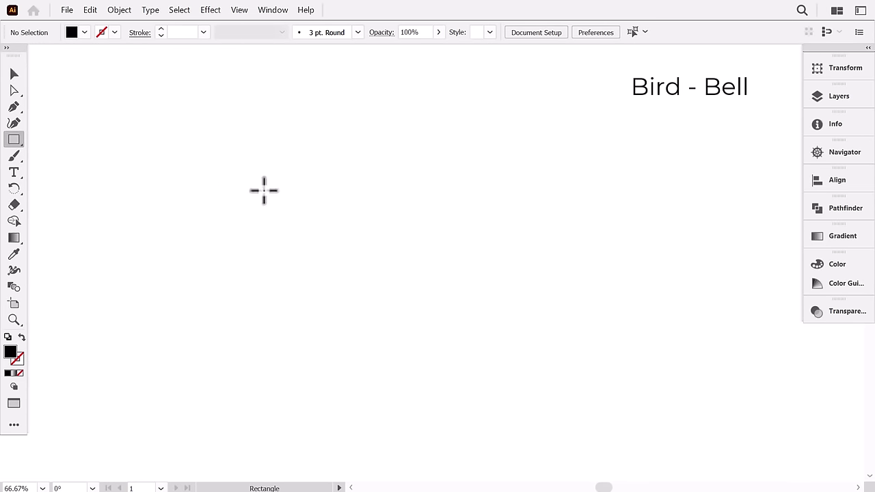
mouse_move(323, 137)
left_mouse_down()
mouse_move(439, 220)
mouse_move(431, 271)
mouse_move(440, 299)
left_mouse_up()
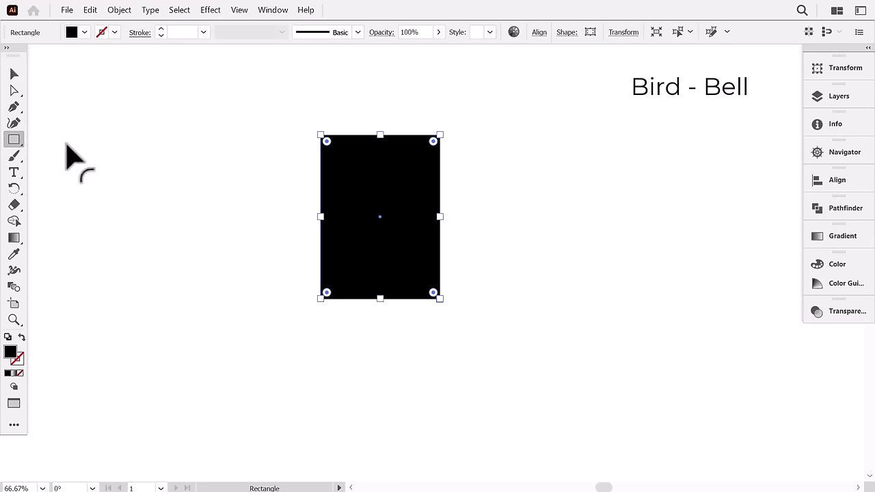
left_click(11, 93)
left_click(12, 107)
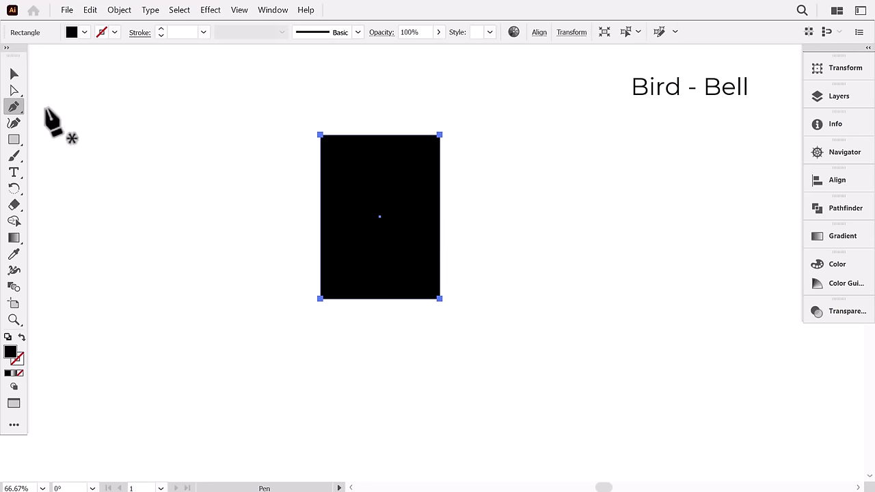
left_click(439, 260)
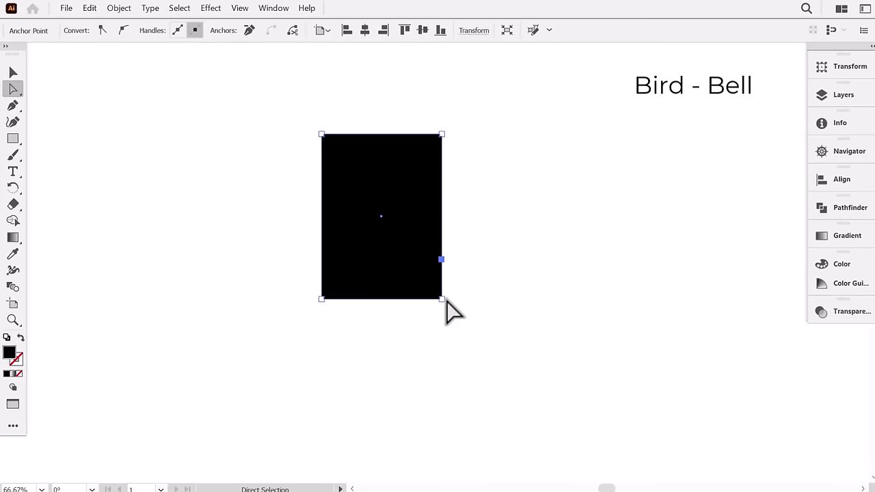
Pull the rectangle's bottom-right corner horizontally outward and move its left and top edges inward to form half a bell.
left_click_drag(440, 299, 456, 307)
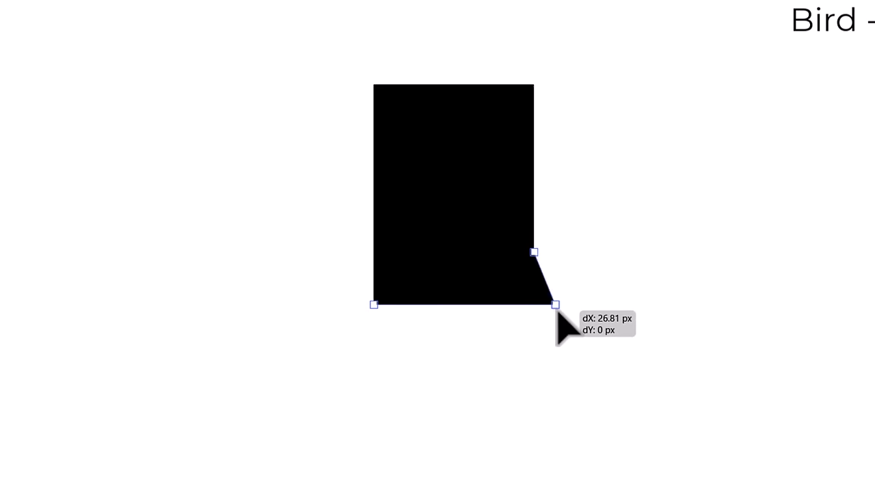
left_click_drag(555, 305, 574, 316)
left_click_drag(339, 65, 414, 352)
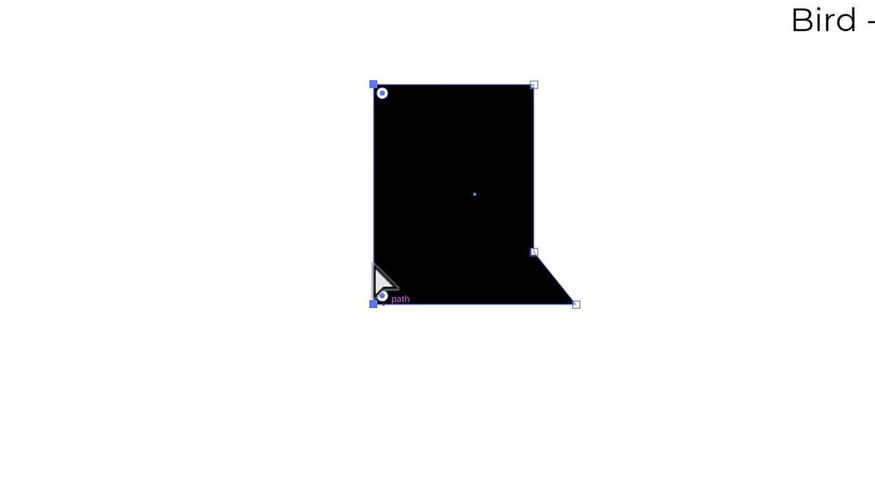
left_click_drag(374, 237, 459, 233)
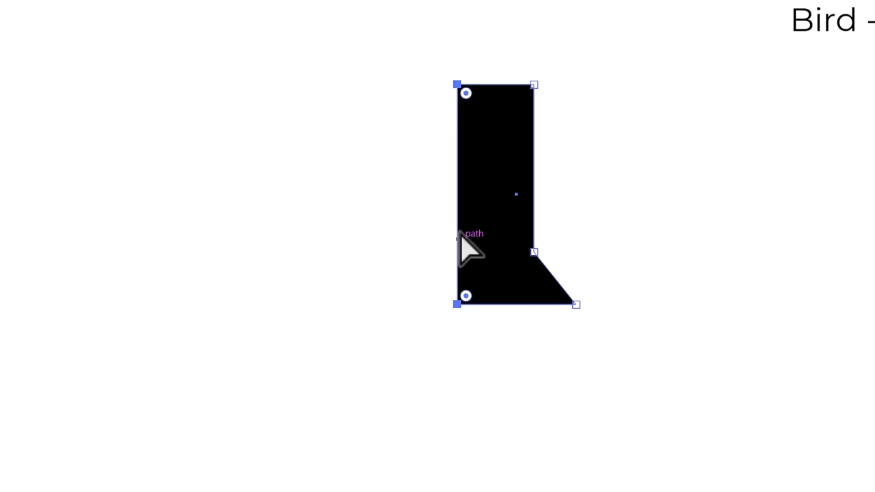
left_click_drag(436, 103, 437, 102)
left_click_drag(496, 86, 496, 107)
left_click(10, 98)
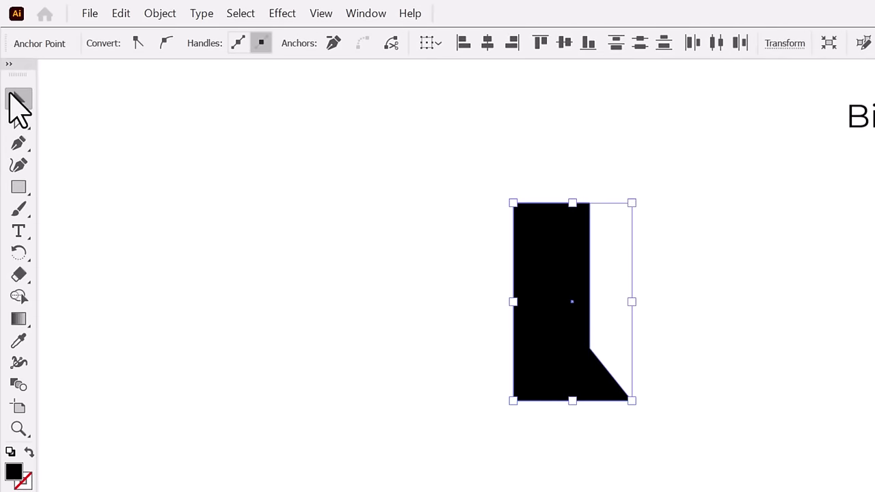
Duplicate the half-bell shape directly against its left side and reflect the copy across the vertical axis.
left_click(440, 267)
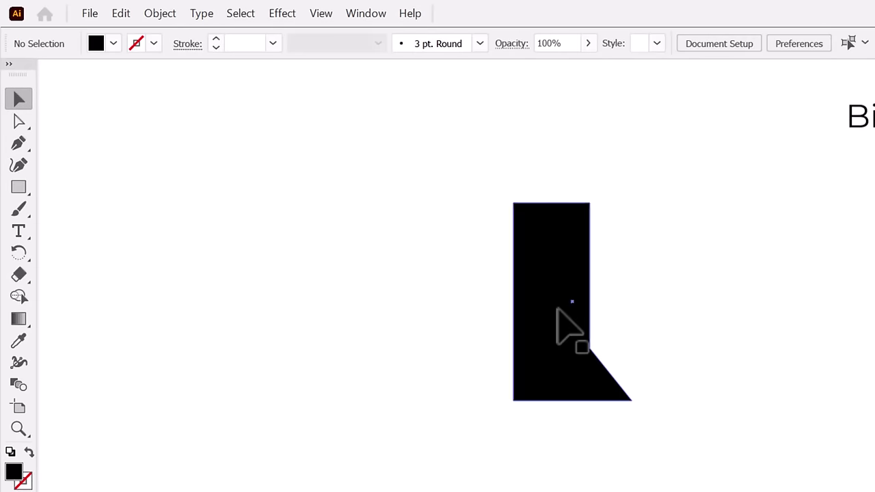
left_click_drag(565, 316, 442, 309)
left_click(160, 14)
mouse_move(199, 30)
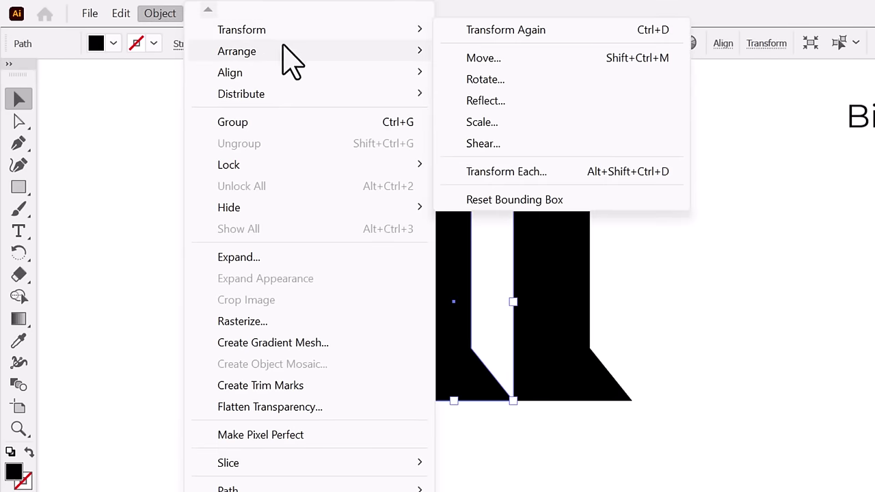
left_click(485, 101)
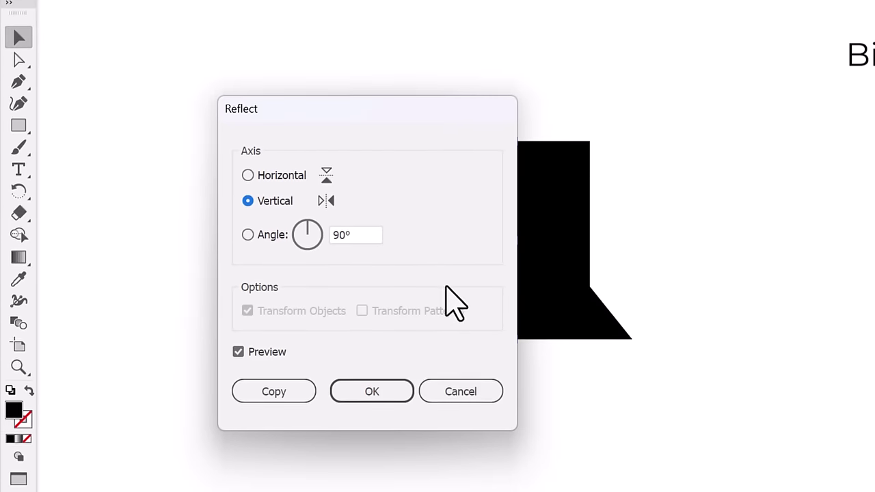
left_click(353, 382)
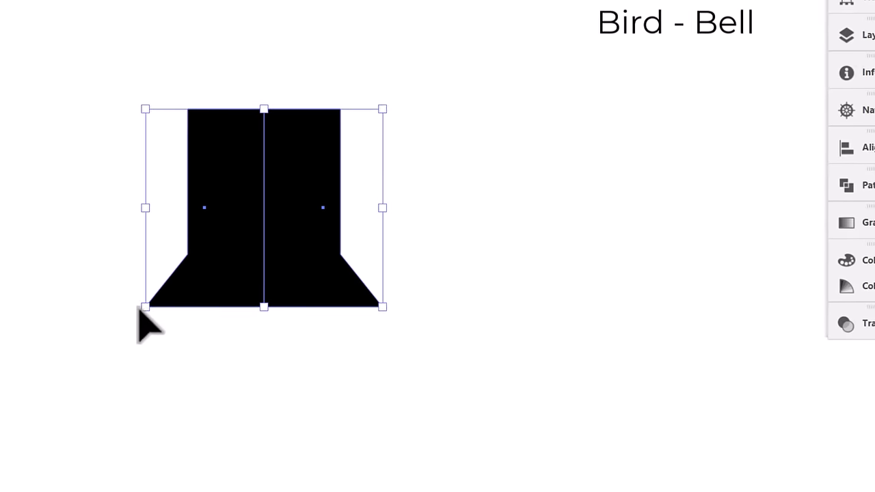
Merge the two mirrored bell halves into one shape with Pathfinder Unite.
left_click(863, 186)
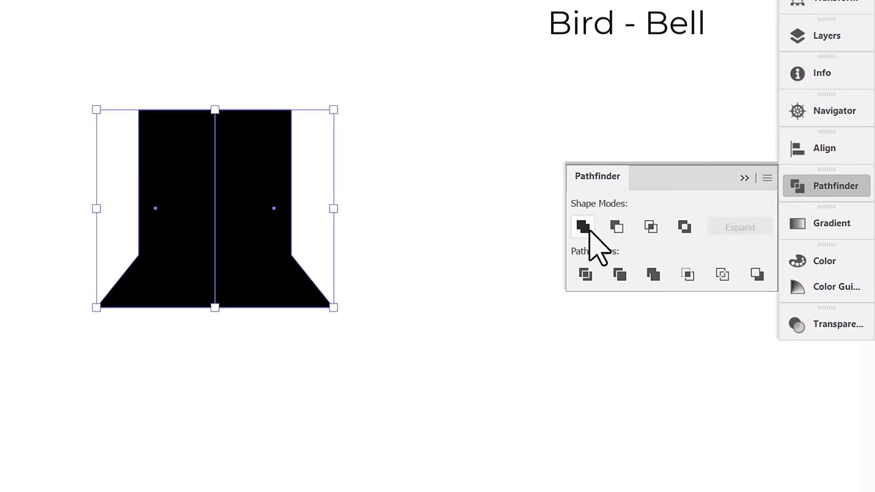
left_click(583, 226)
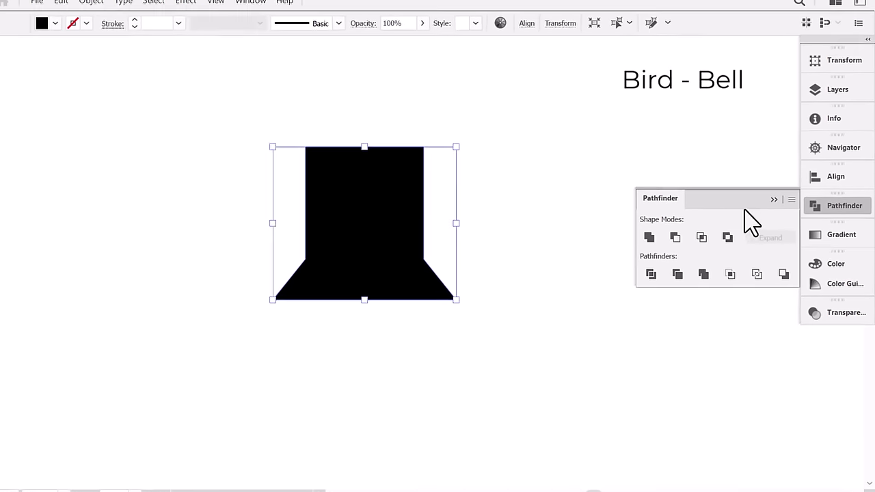
left_click(744, 177)
Select the bell's two top corner anchors with Direct Selection and round them fully into a dome.
left_click(14, 90)
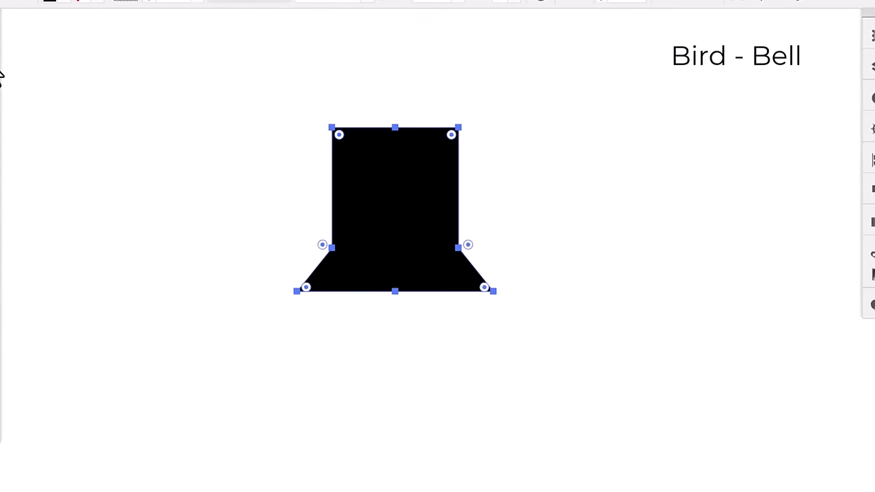
left_click_drag(279, 115, 333, 163)
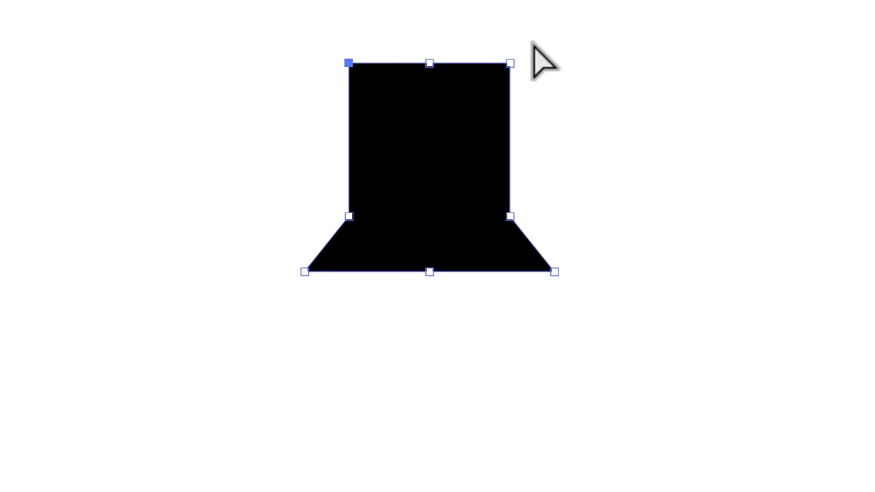
left_click(510, 63, "shift")
left_click_drag(502, 73, 451, 174)
left_click(427, 297)
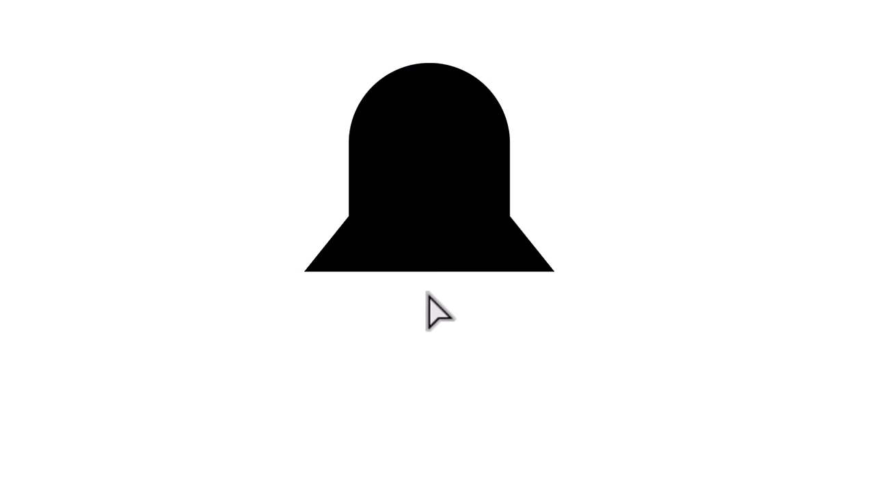
Delete the bottom edge's middle anchor and join the two bottom corners with a straight Pen tool segment.
left_click_drag(451, 273, 453, 261)
key("Return")
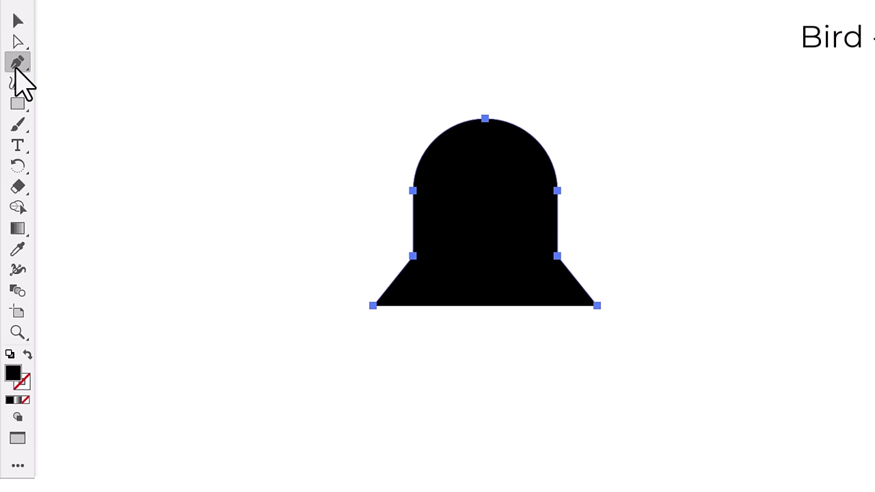
left_click(372, 306)
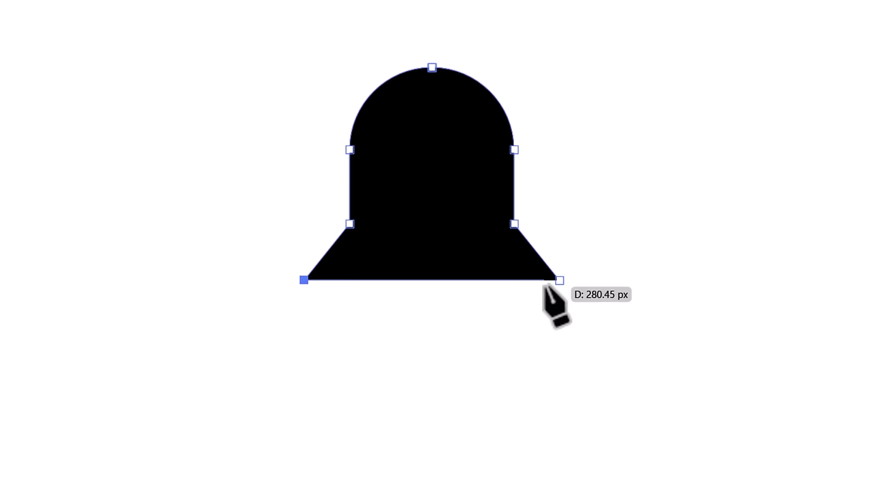
left_click(559, 280)
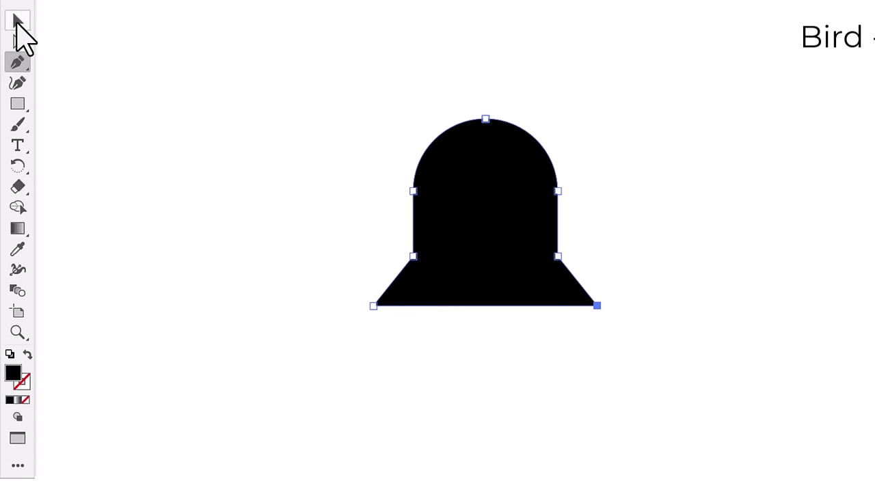
left_click(17, 21)
Select the two inner side anchors above the bell's flare and round them into smooth curves to the maximum.
left_click(36, 59)
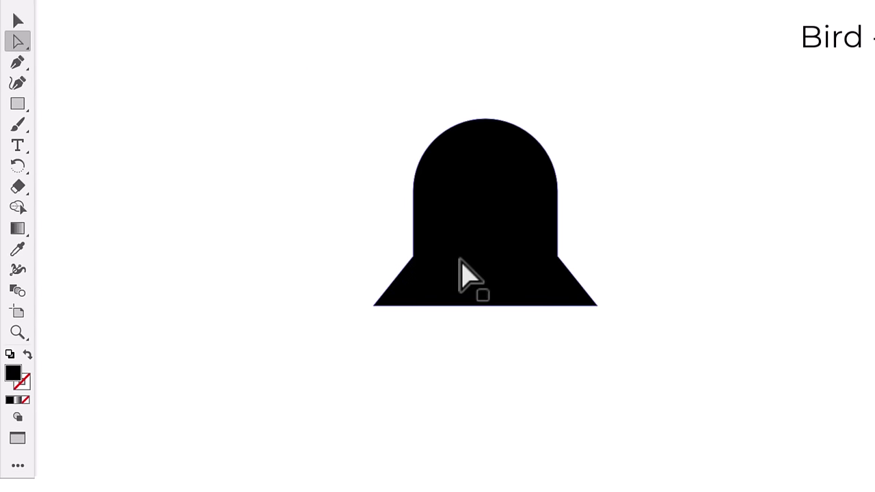
left_click(414, 255)
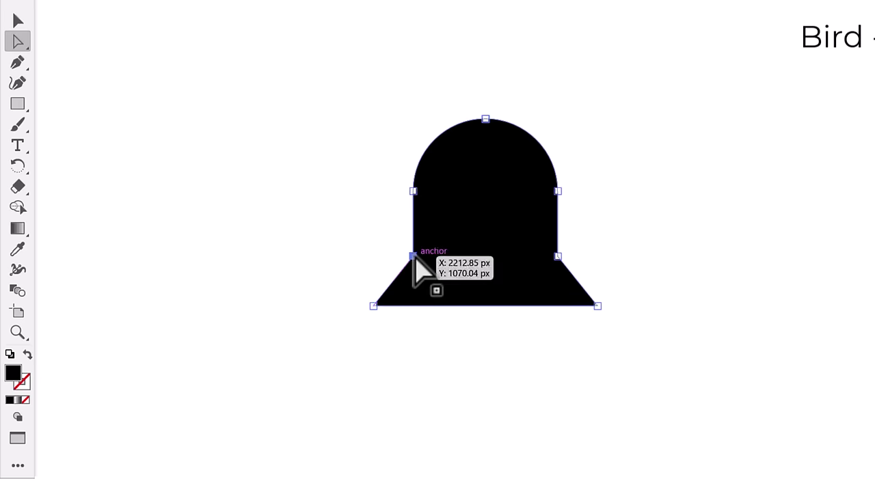
left_click(556, 257, "shift")
left_click_drag(563, 255, 729, 166)
left_click(191, 157)
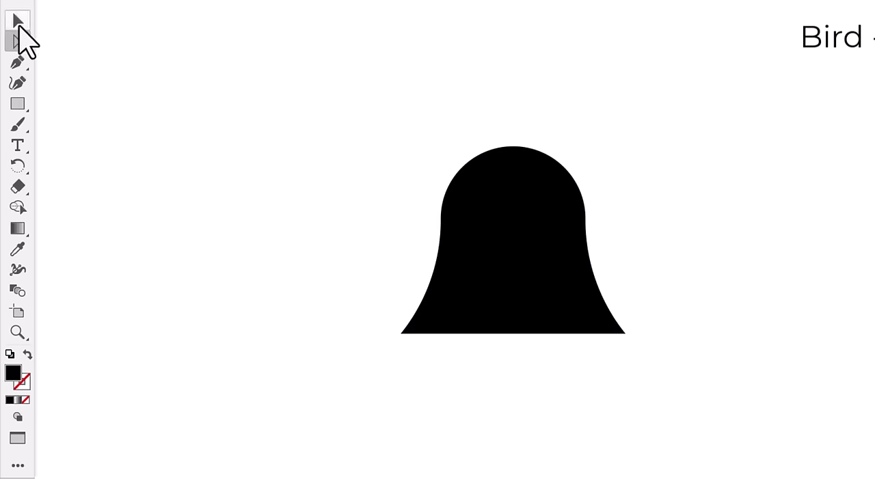
Bend the bell's bottom edge slightly upward at its middle with the Curvature tool.
left_click(554, 294)
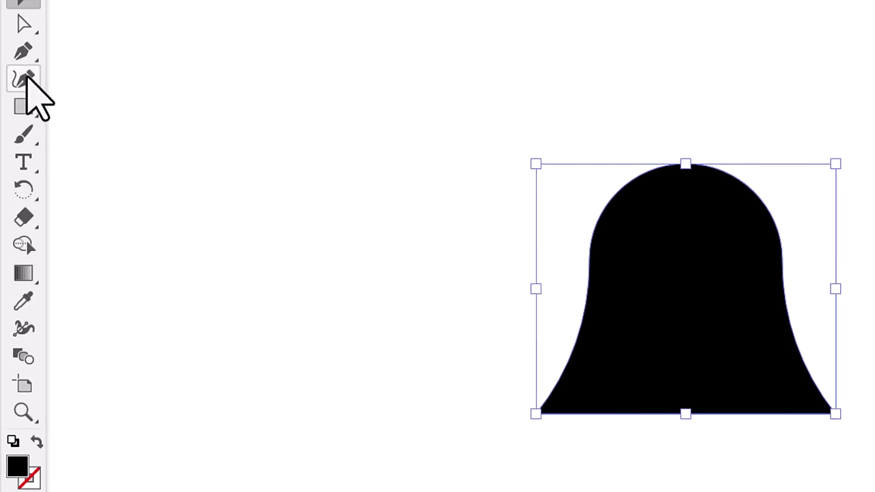
left_click(18, 83)
scroll(408, 343, "up", 3)
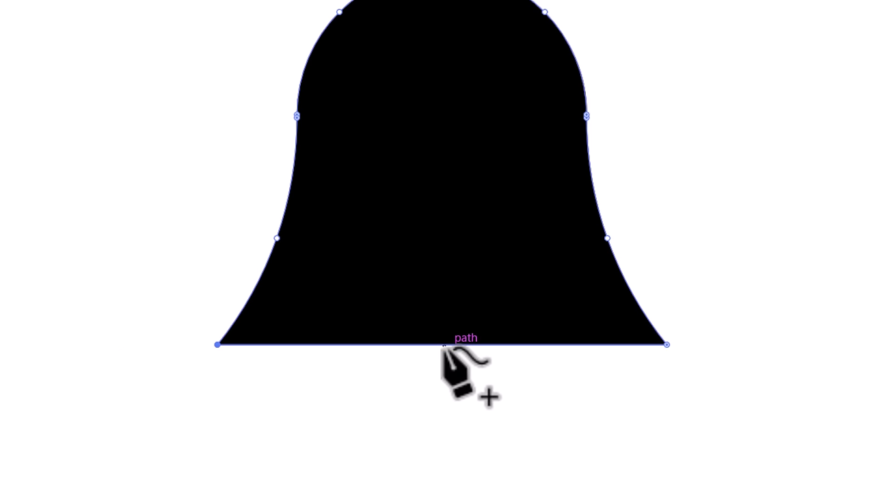
left_click_drag(445, 345, 444, 324)
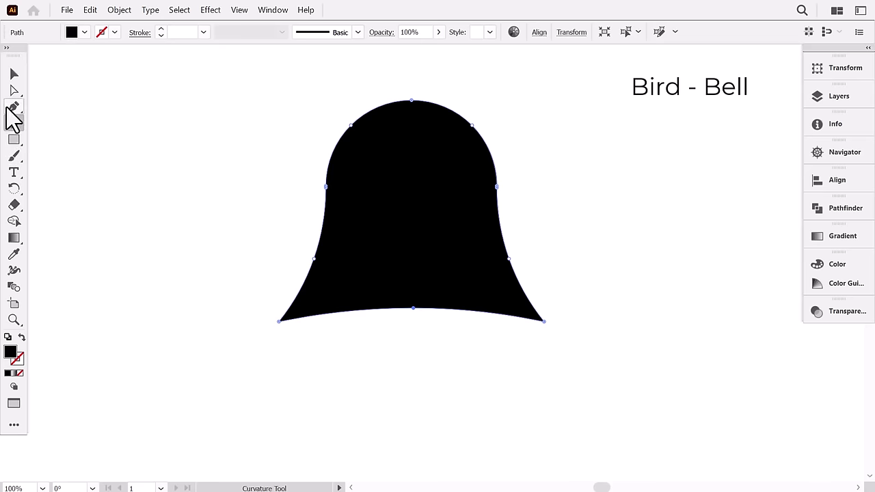
Draw a flat black ellipse about as wide as the bell just below its curved bottom edge.
left_click(14, 140)
left_click(67, 156)
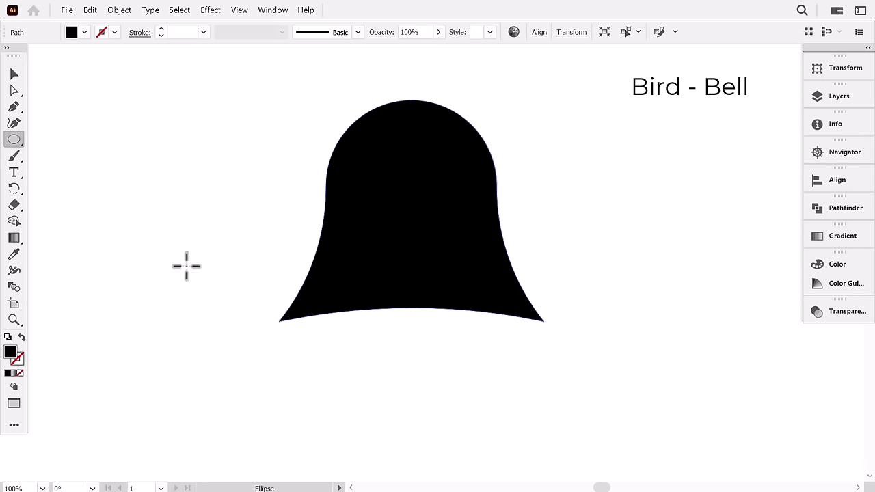
mouse_move(277, 320)
left_mouse_down()
mouse_move(393, 321)
mouse_move(568, 371)
mouse_move(574, 404)
mouse_move(586, 411)
left_mouse_up()
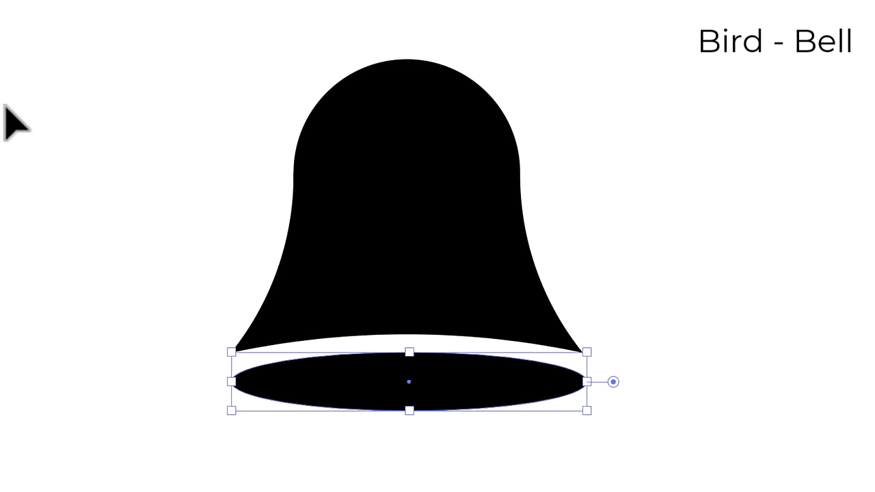
Move the flat ellipse slightly down, away from the bell's bottom edge.
left_click_drag(423, 381, 423, 386)
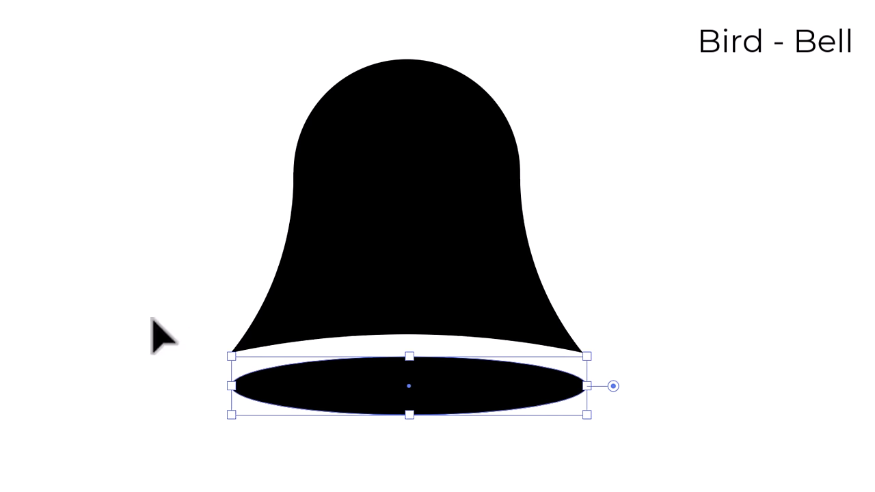
left_click(15, 179)
Draw a black clapper circle between bell and ellipse, and place a smaller copy protruding from the bell's top as a knob.
key("backslash")
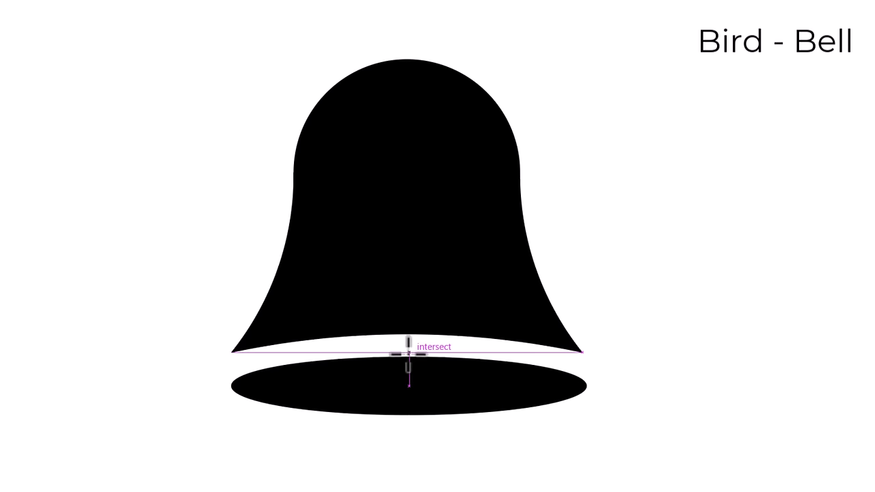
mouse_move(409, 351)
left_mouse_down()
mouse_move(460, 381)
mouse_move(433, 328)
mouse_move(440, 88)
mouse_move(439, 109)
left_mouse_up()
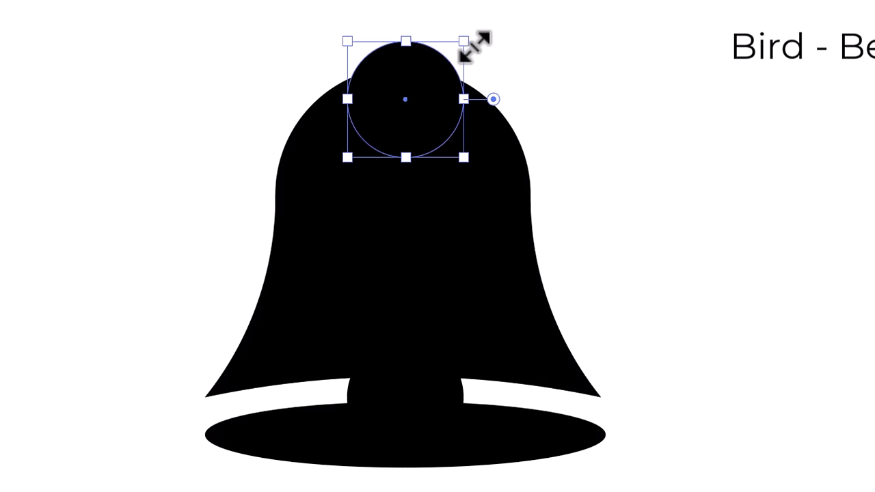
left_click_drag(469, 41, 451, 62)
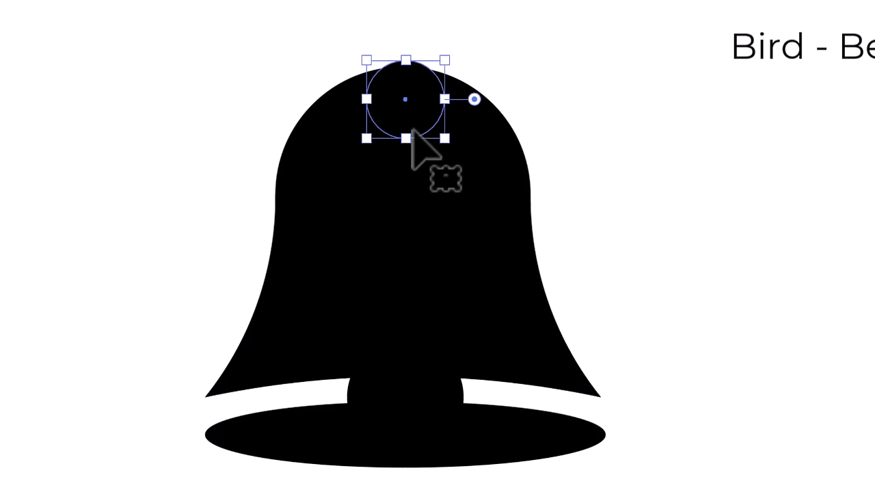
left_click_drag(412, 132, 412, 112)
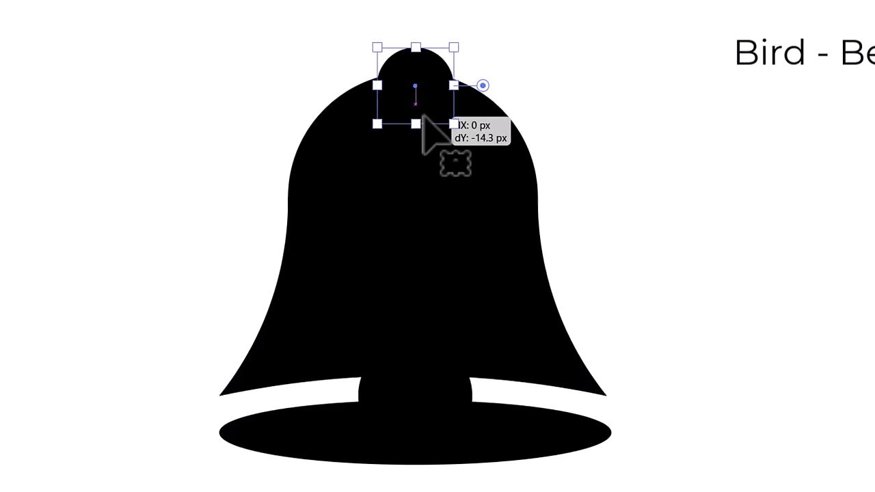
Fill the lower clapper circle with white sampled from the background.
left_click(432, 428)
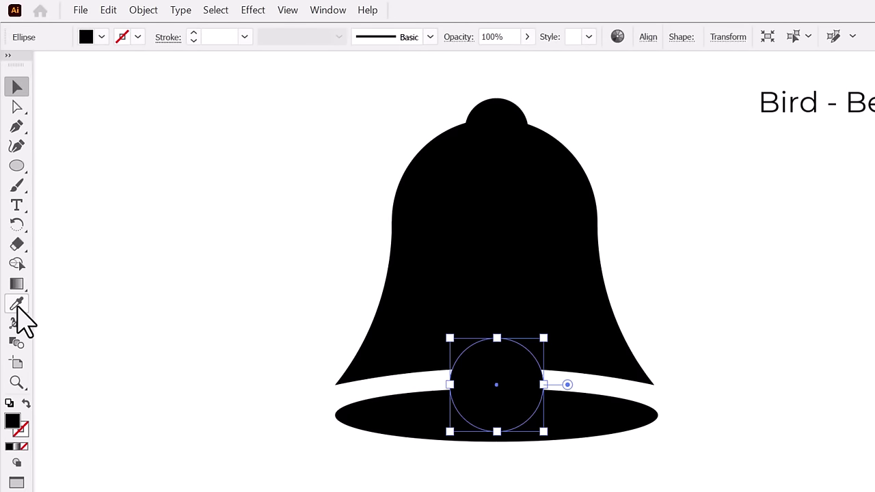
left_click(17, 304)
left_click(152, 293)
left_click(17, 86)
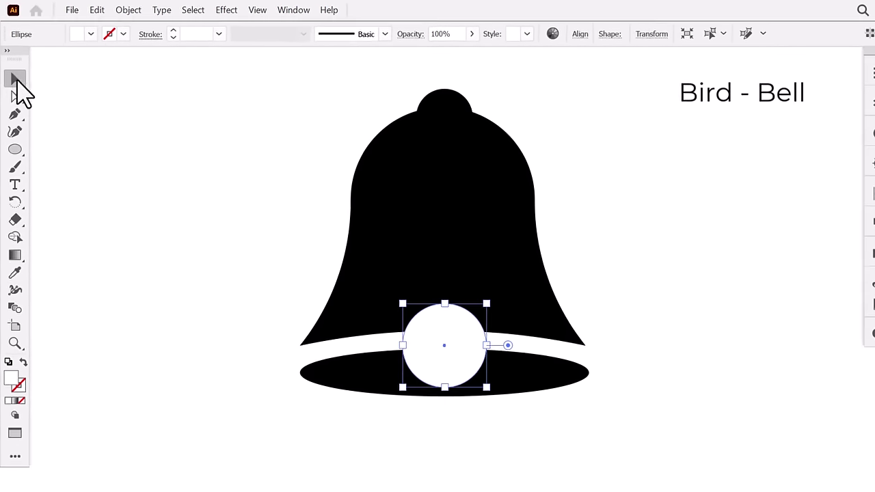
Remove the part of the white circle above the flat ellipse with the Shape Builder.
left_click(353, 375, "shift")
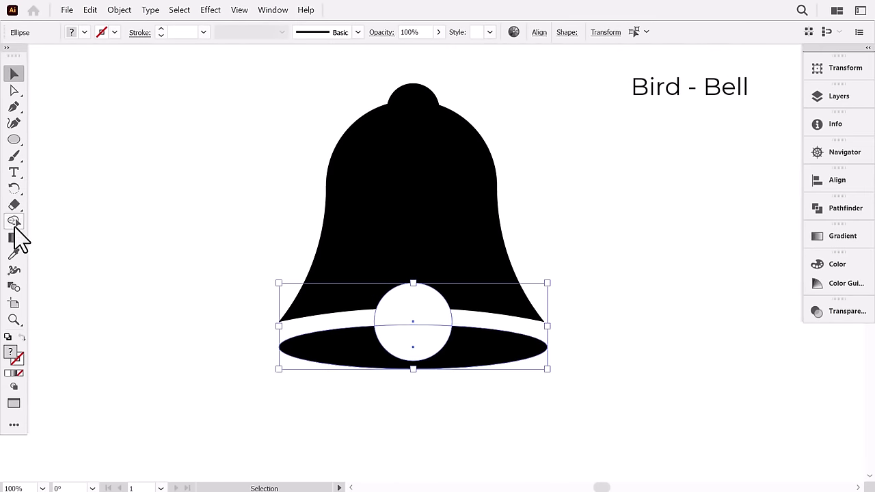
left_click(13, 221)
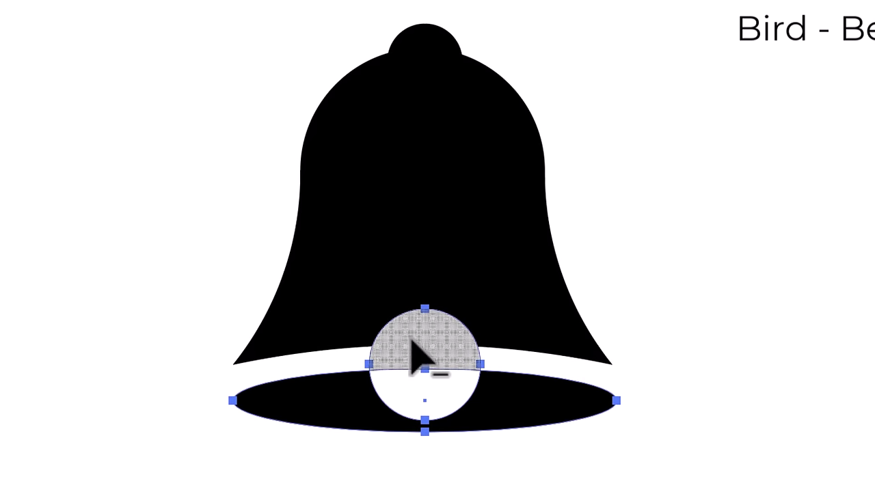
left_click(417, 345, "alt")
left_click(15, 74)
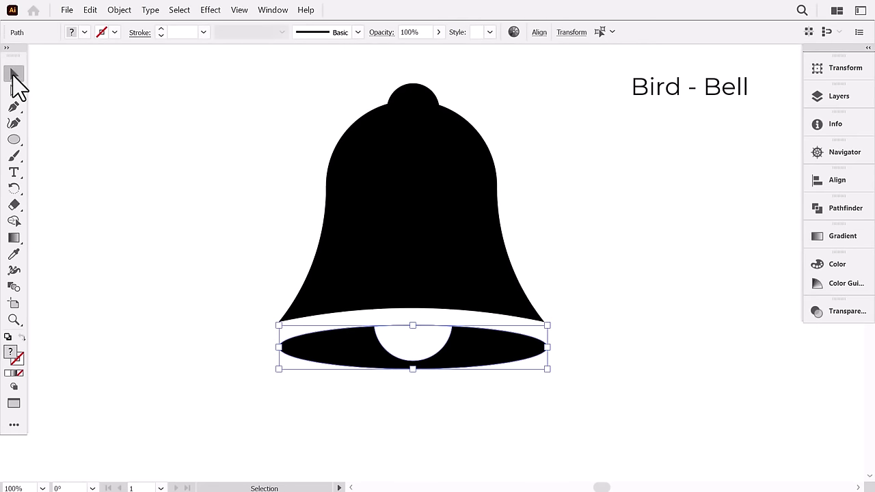
left_click(140, 157)
Create an inset copy of the bell body with Offset Path, using a negative offset and Miter joins.
left_click(373, 205)
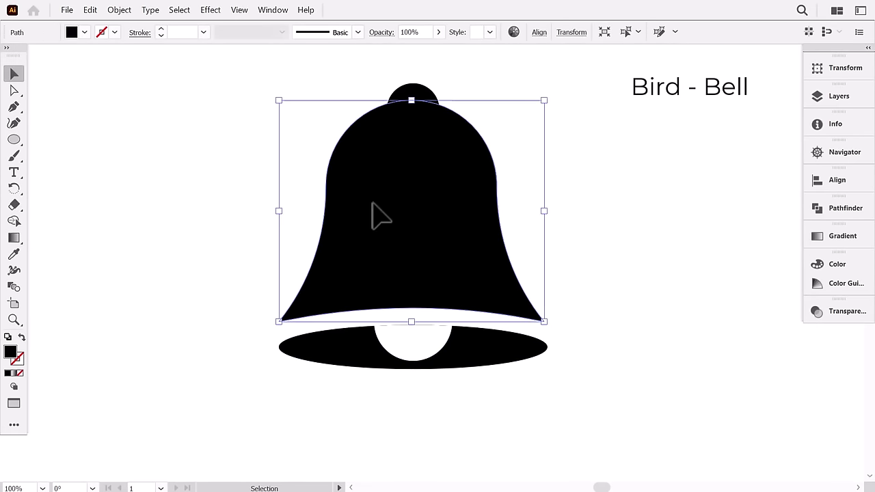
left_click(119, 9)
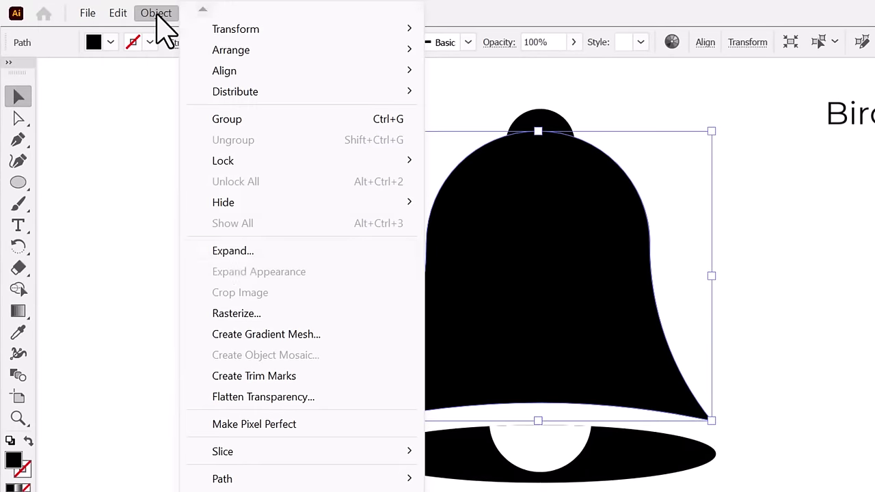
mouse_move(220, 448)
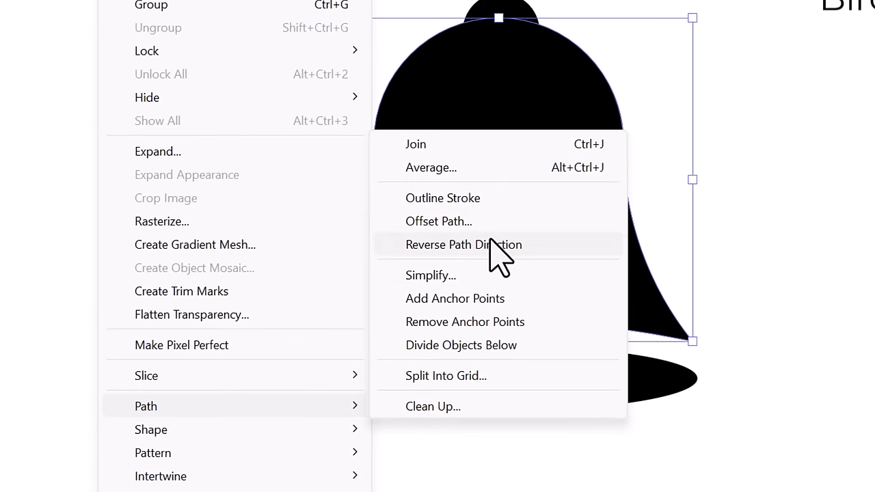
left_click(468, 219)
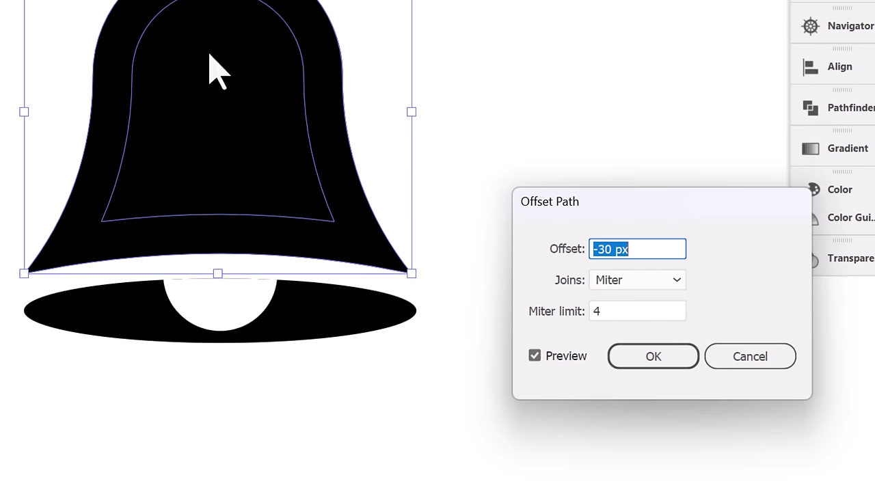
left_click_drag(597, 252, 607, 248)
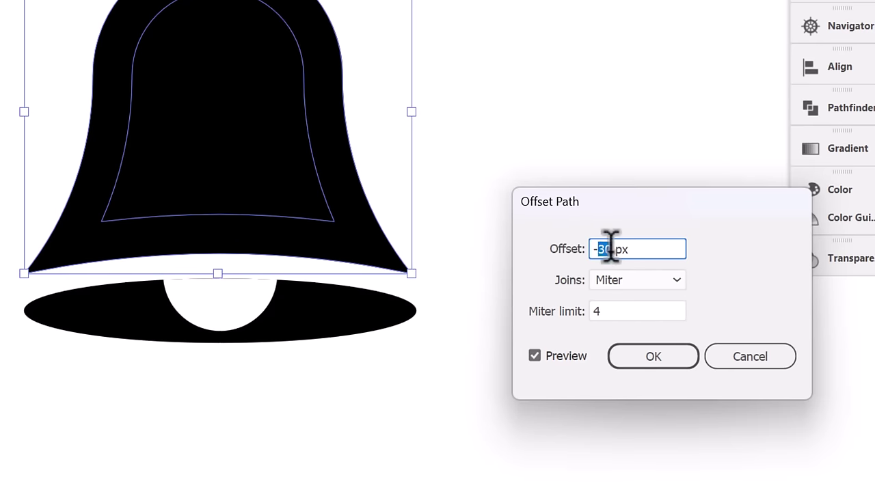
left_click(643, 360)
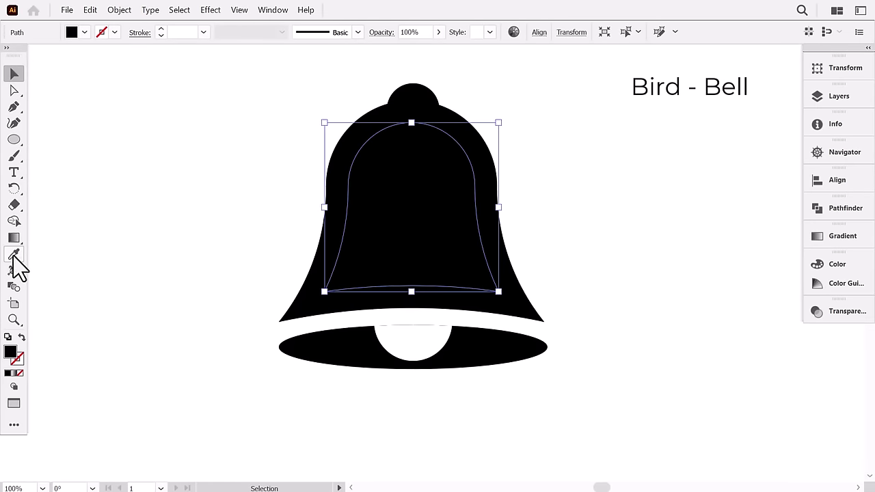
Fill the inset bell shape with white sampled from the background.
left_click(14, 254)
left_click(108, 216)
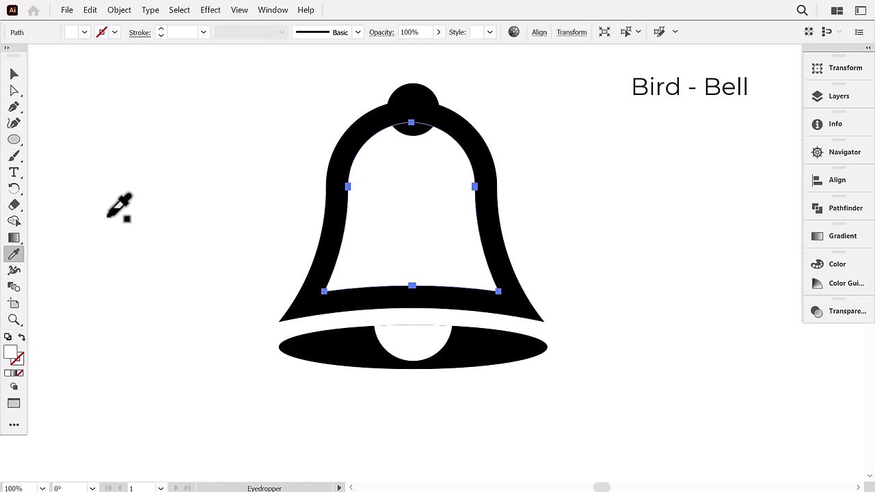
left_click(14, 74)
left_click(114, 126)
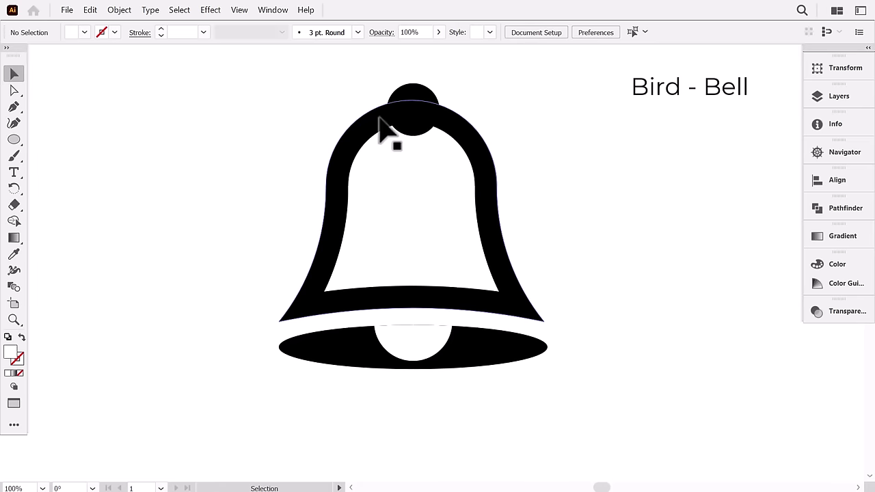
Cut the top knob circle and paste it directly in front of the black bell body, behind the white inner shape.
left_click(413, 109, "ctrl")
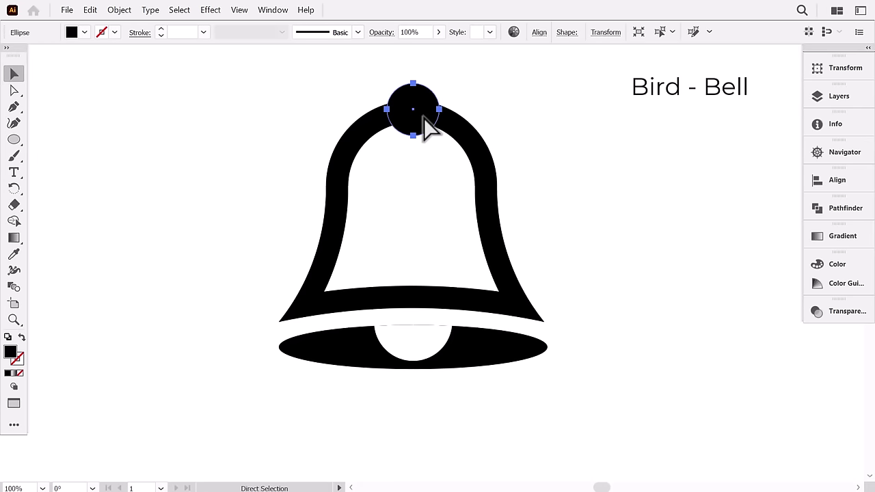
key("ctrl+x")
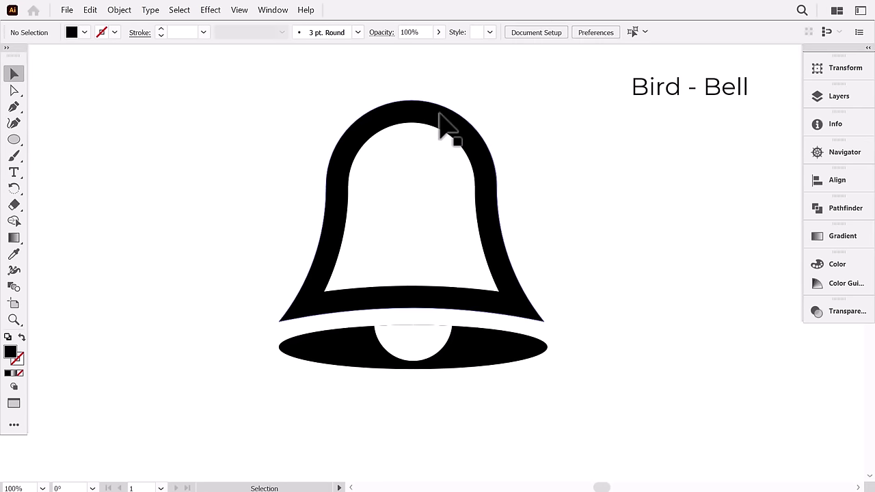
left_click(439, 115)
key("ctrl+f")
Unite the top knob circle and the black bell body into one shape with Pathfinder.
left_click(459, 134, "shift")
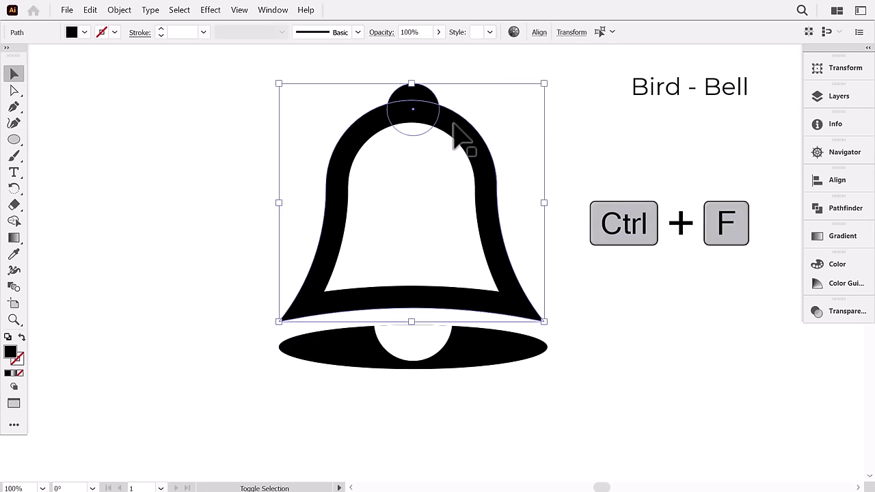
left_click(835, 217)
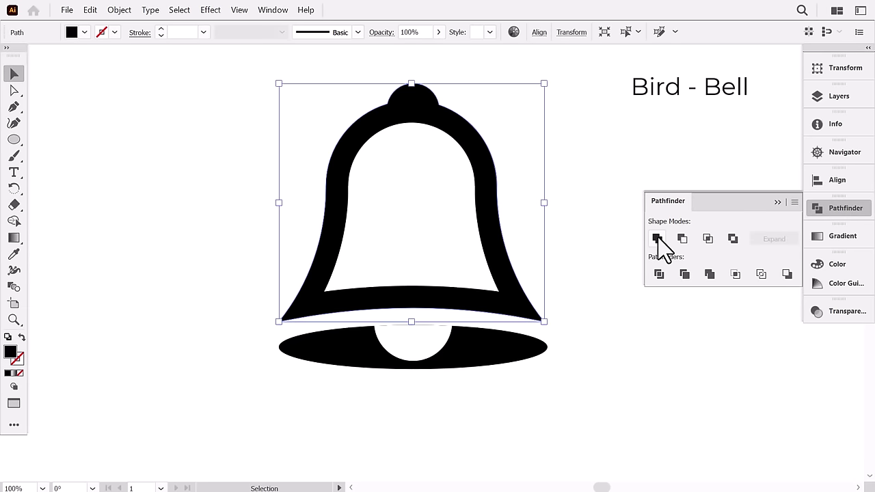
left_click(777, 203)
left_click(643, 192)
Erase the left half and upper part of the white inner shape, keeping only its lower-right portion.
left_click(423, 179)
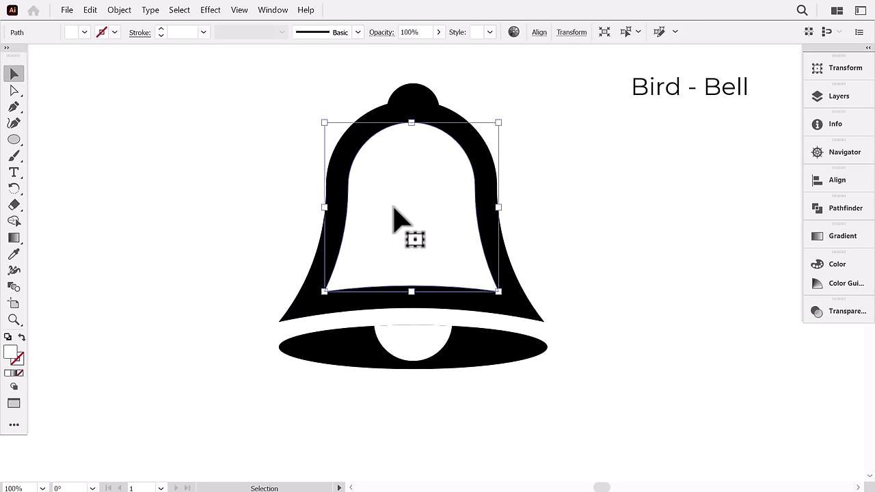
key("a")
left_click(15, 204)
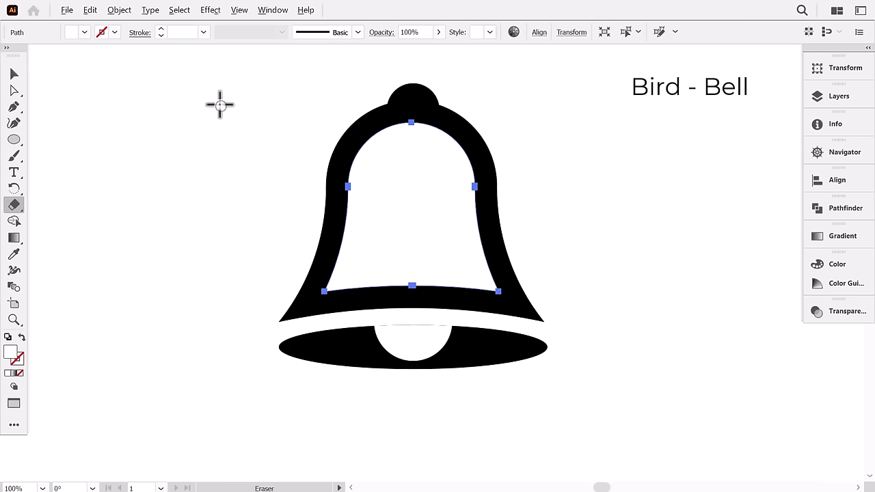
left_click_drag(287, 134, 414, 355)
mouse_move(343, 99)
left_mouse_down()
mouse_move(486, 129)
mouse_move(536, 190)
left_mouse_up()
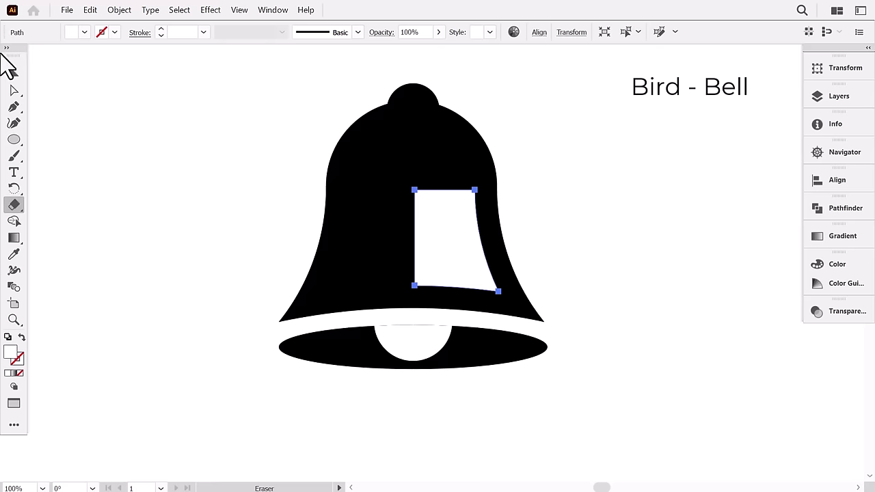
Raise the white shape's two upper anchors and round their corners fully into a semicircular bird head.
left_click(14, 91)
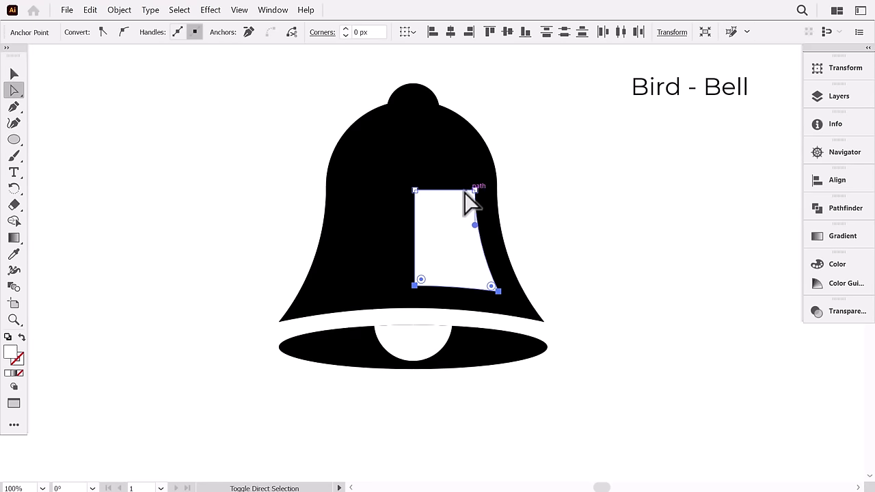
left_click_drag(453, 190, 423, 216)
left_click(415, 135, "shift")
Round the white shape's lower-left corner into a large curve for the bird's belly.
left_click(414, 286)
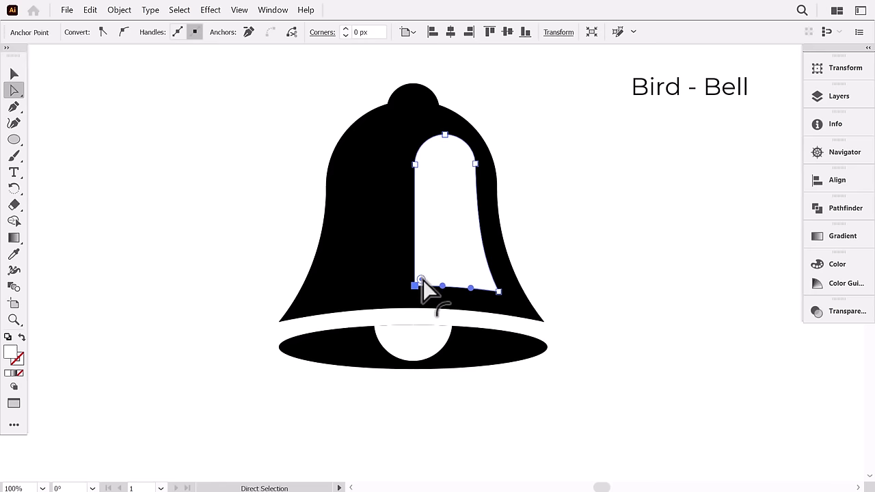
left_click_drag(421, 281, 479, 256)
left_click(559, 200)
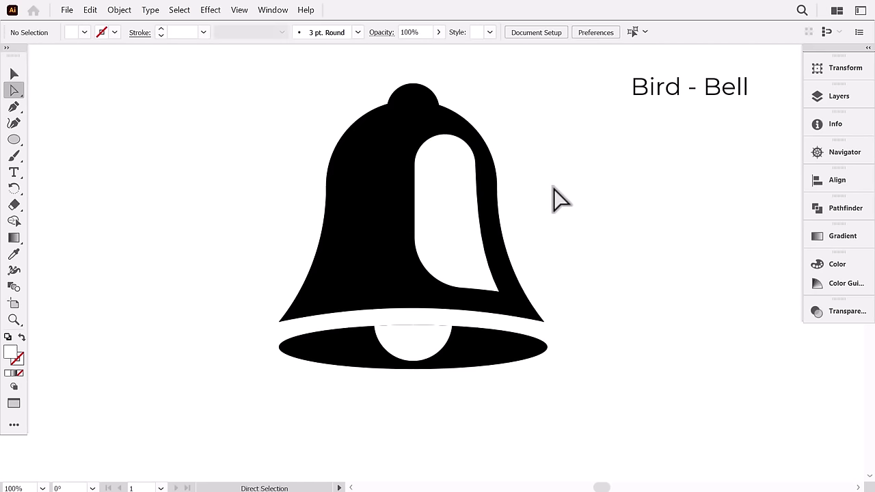
Draw a small white triangular beak with the Pen tool on the left side of the bird's head.
left_click(415, 164)
left_click(396, 182)
left_click(414, 181)
key("v")
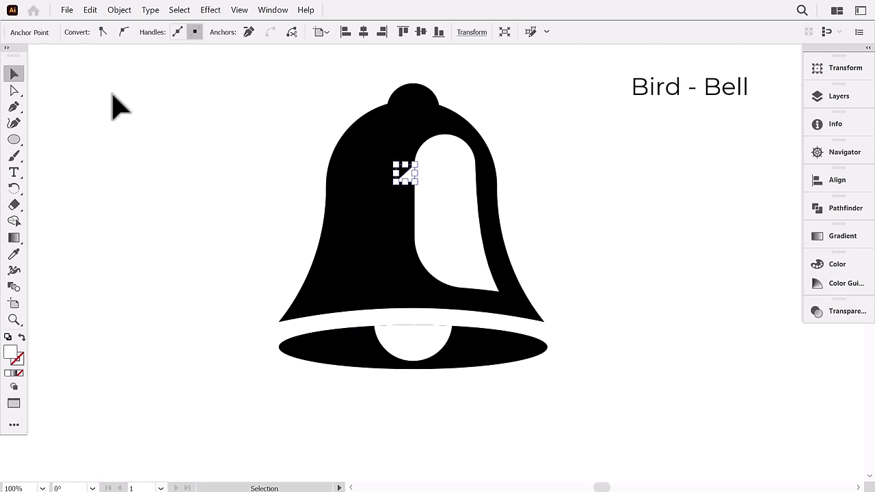
left_click(113, 102)
Unite the beak and the white bird body into one shape with Pathfinder.
left_click(407, 177)
left_click(449, 193, "shift")
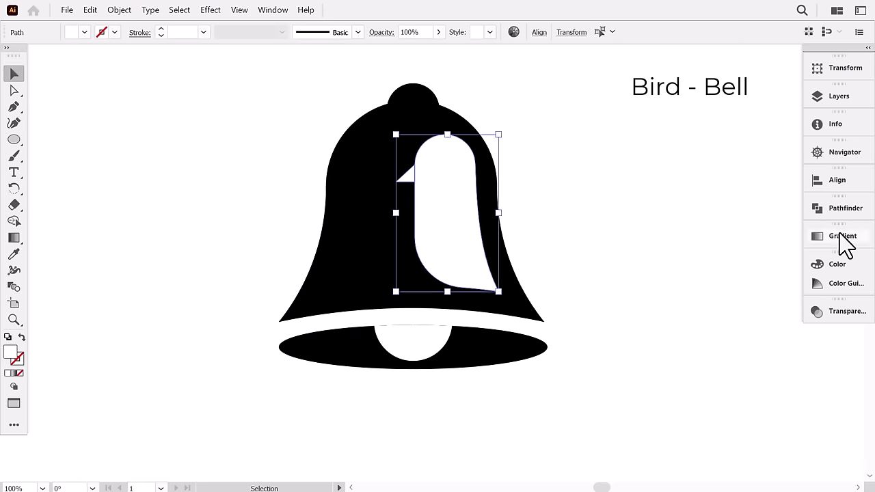
left_click(845, 208)
left_click(777, 202)
left_click(533, 256)
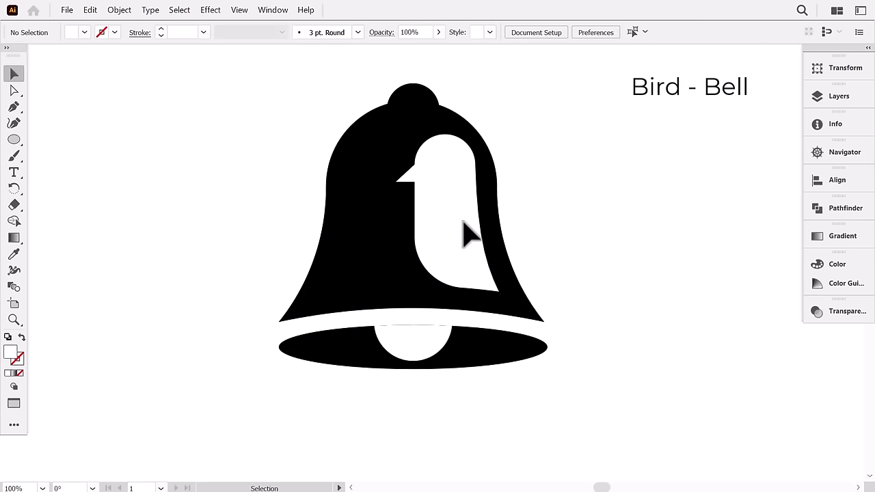
Draw an open, rising S-shaped curve to the left of the bell with the Pen tool, using a 1 pt black stroke and no fill.
key("ctrl+minus")
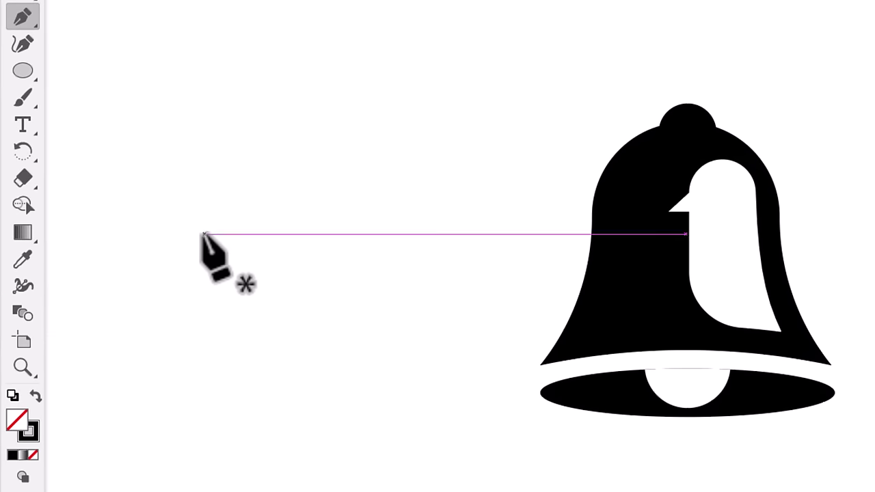
left_click_drag(148, 285, 205, 172)
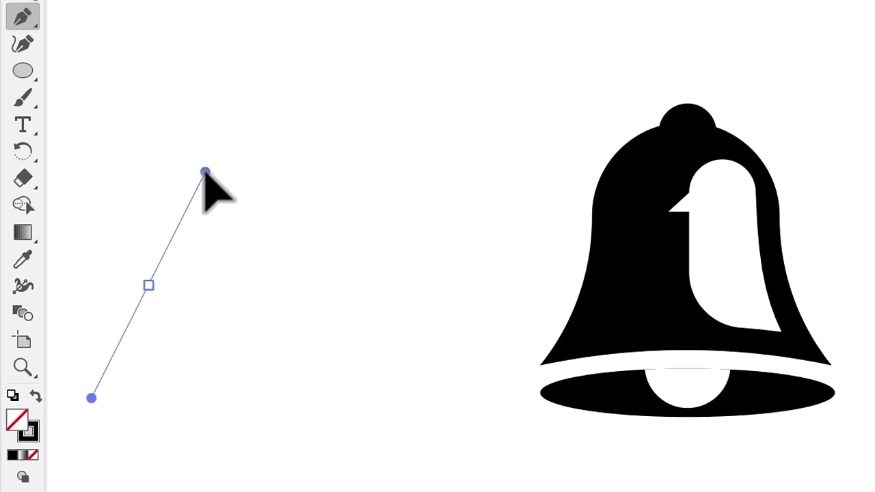
left_click_drag(399, 212, 496, 139)
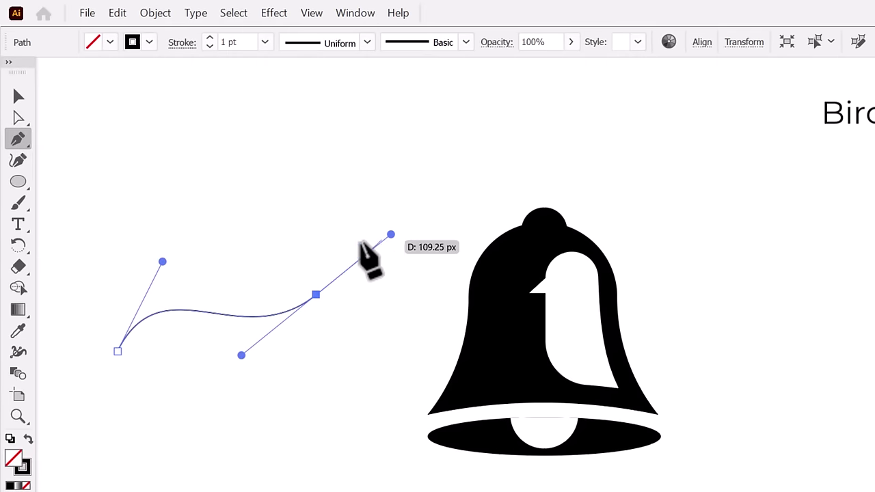
left_click(18, 96)
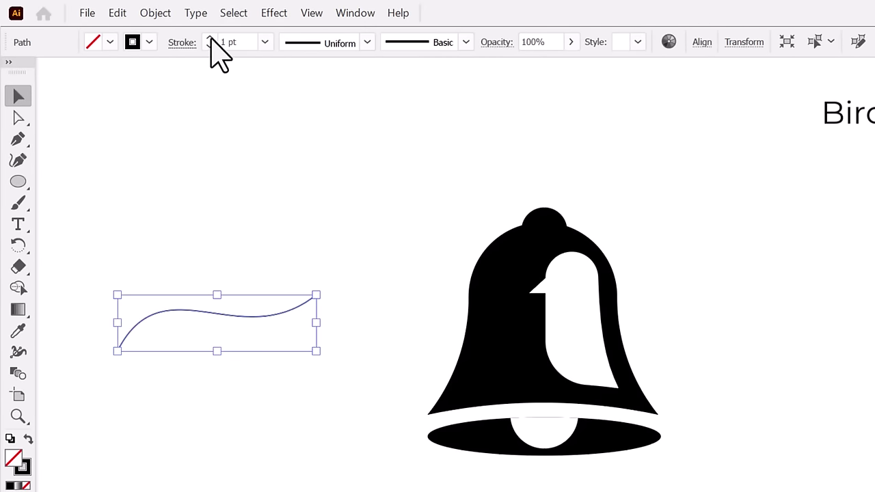
Thicken the S-curve's stroke to 42 pt and steepen the curve by raising its right end and adjusting its handles.
left_click_drag(210, 38, 210, 39)
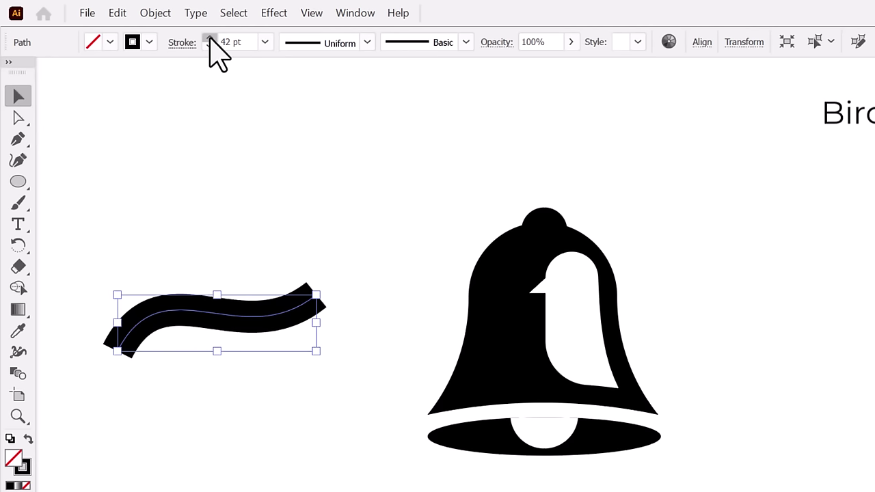
left_click(19, 117)
left_click_drag(317, 293, 333, 226)
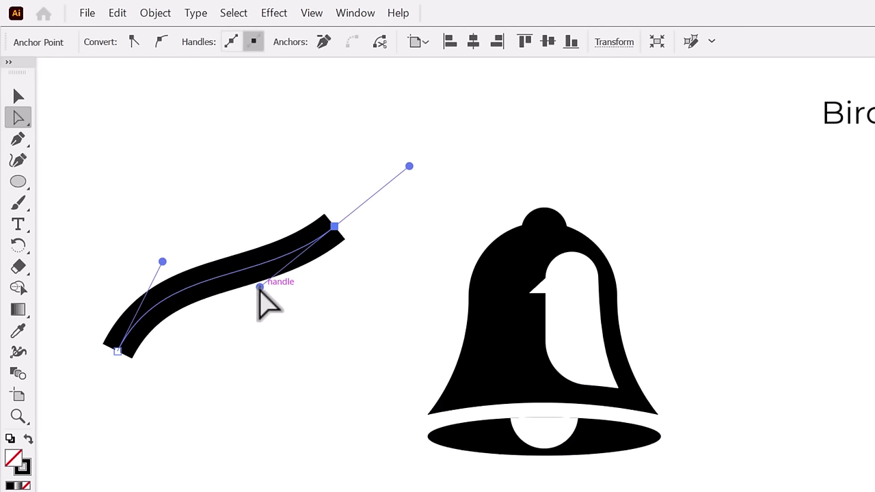
left_click_drag(259, 287, 255, 334)
left_click_drag(161, 261, 175, 240)
key("v")
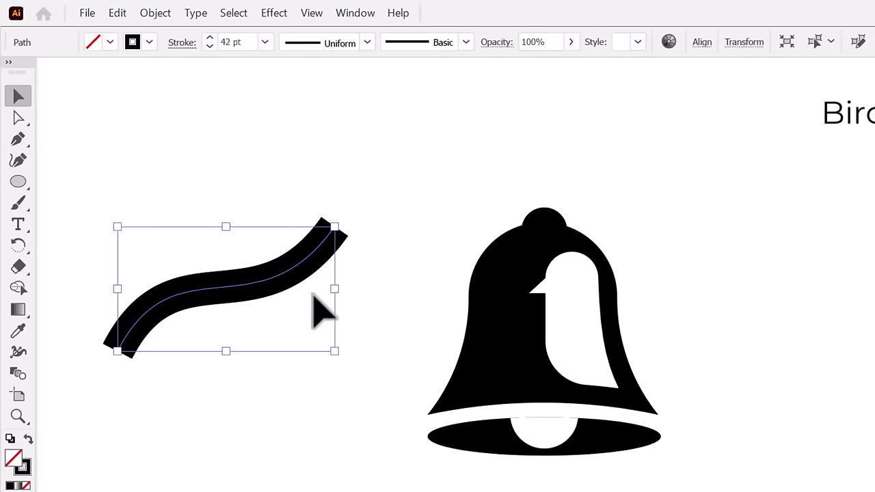
Apply the width profile that tapers to a point at both ends to the thick curve.
left_click(322, 43)
left_click(313, 96)
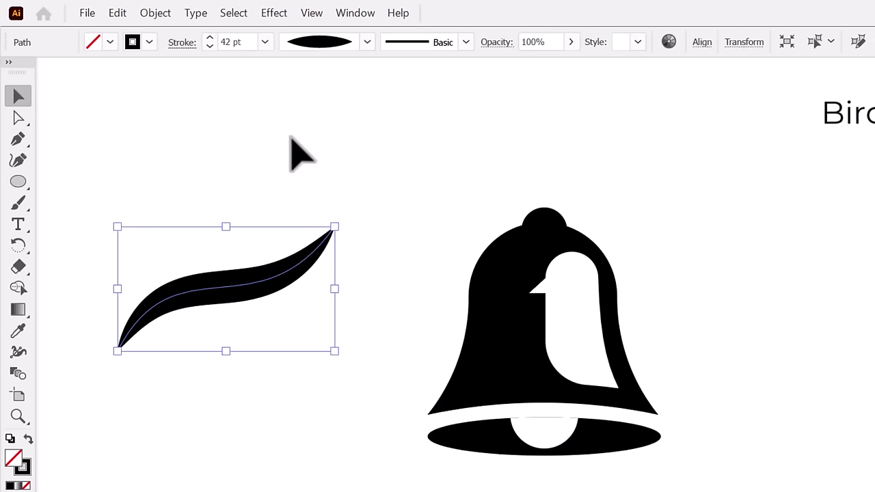
left_click(269, 184)
Rotate the tapered curve slightly counterclockwise and set its stroke to 52 pt.
left_click_drag(264, 282, 263, 301)
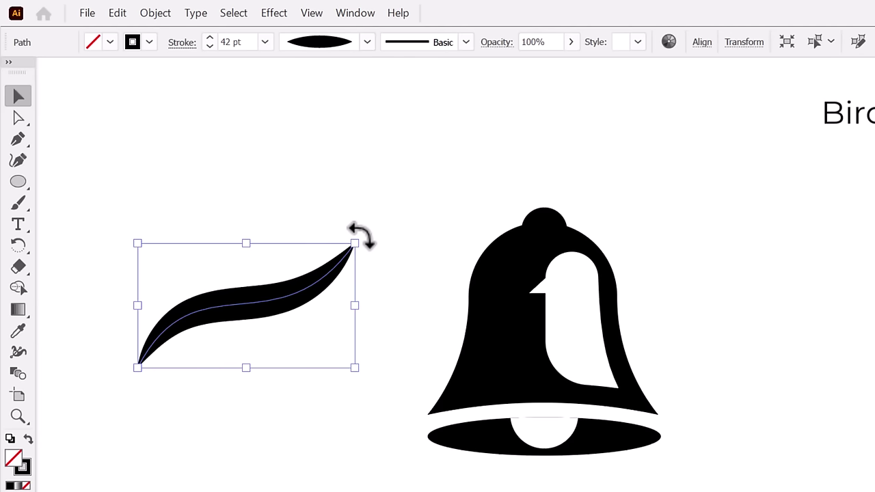
left_click_drag(360, 236, 354, 201)
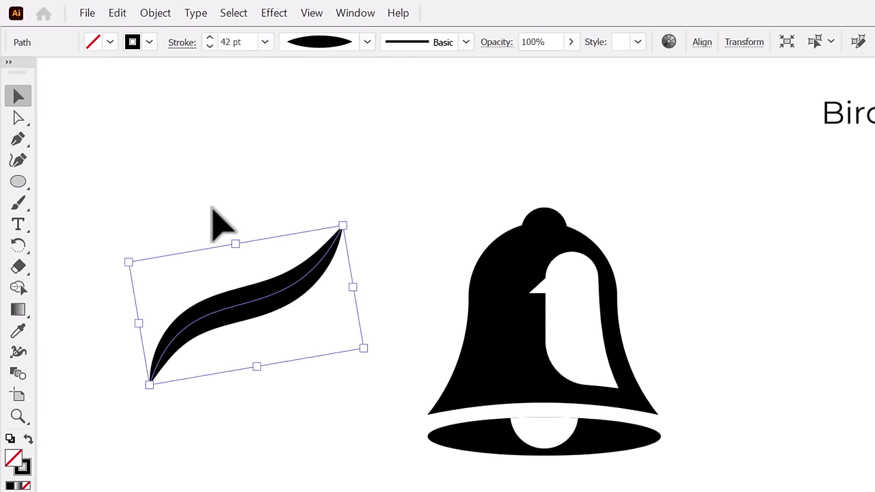
left_click(209, 39)
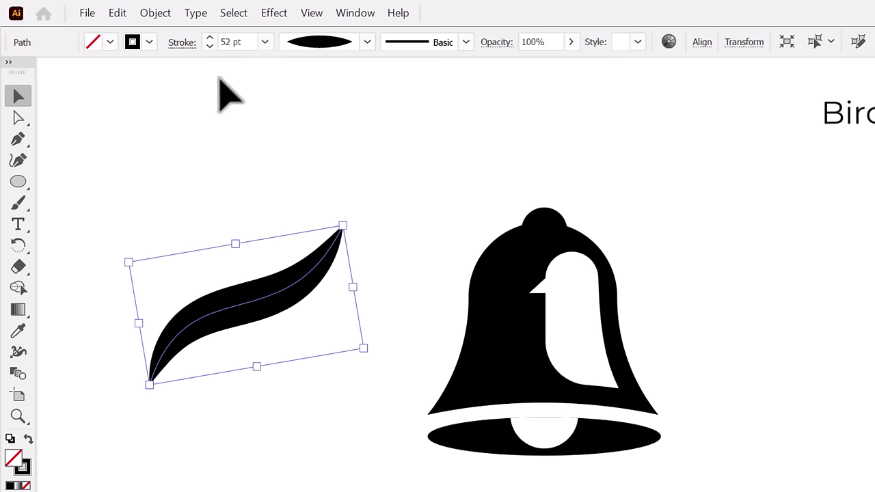
Duplicate the tapered curve directly above itself and move both curves to the empty area right of the bell.
left_click_drag(274, 289, 275, 206)
left_click(265, 301, "shift")
left_click_drag(266, 301, 646, 337)
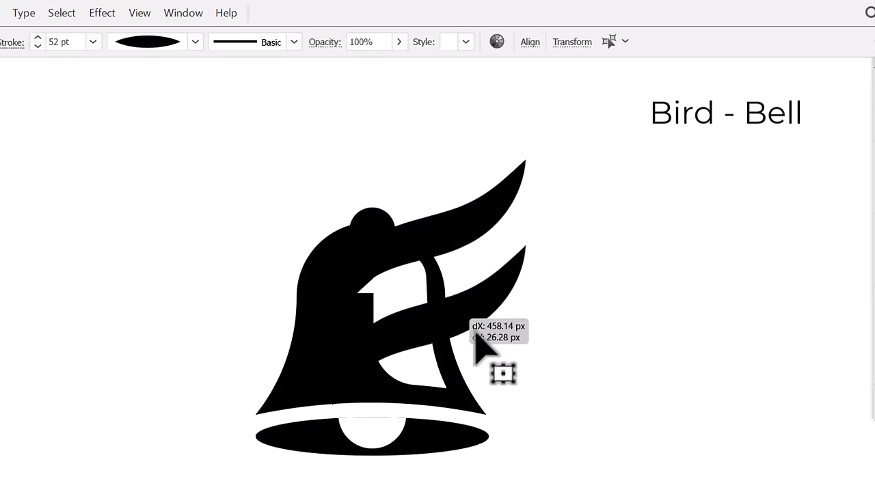
left_click_drag(476, 336, 642, 321)
Set the stroke of both curves to 56 pt and move the upper one slightly closer to the lower one.
left_click(38, 38)
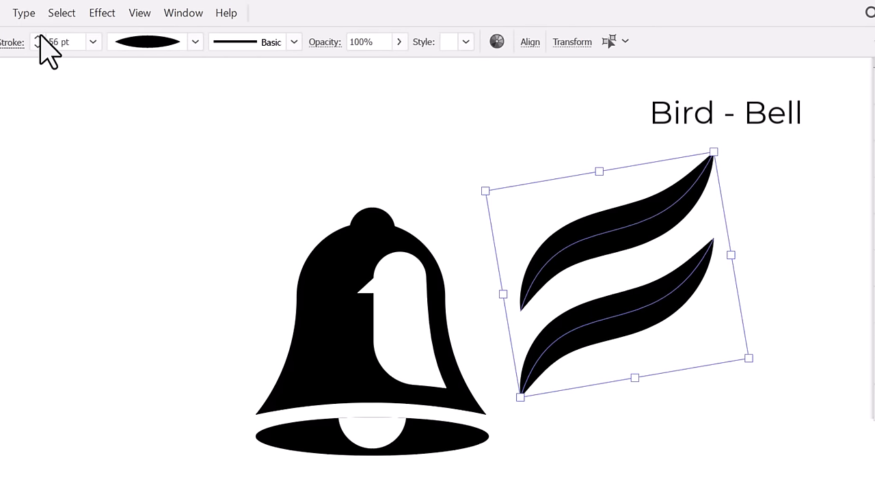
left_click(704, 244)
left_click_drag(617, 230, 619, 234)
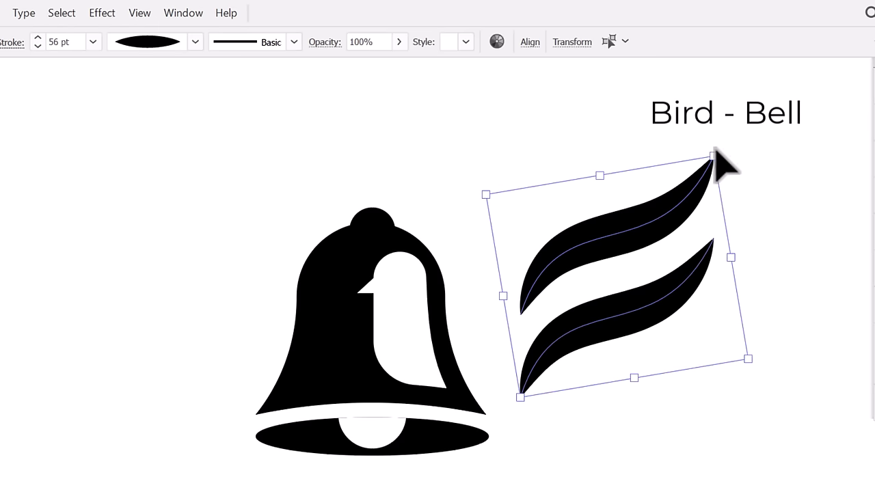
Rotate both curves clockwise to a flatter angle and expand their appearance into filled shapes.
left_click_drag(715, 149, 746, 192)
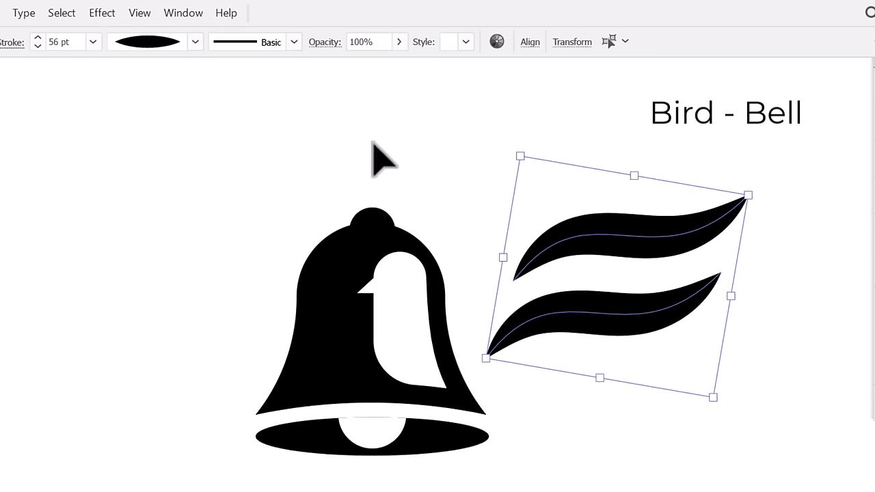
left_click(7, 10)
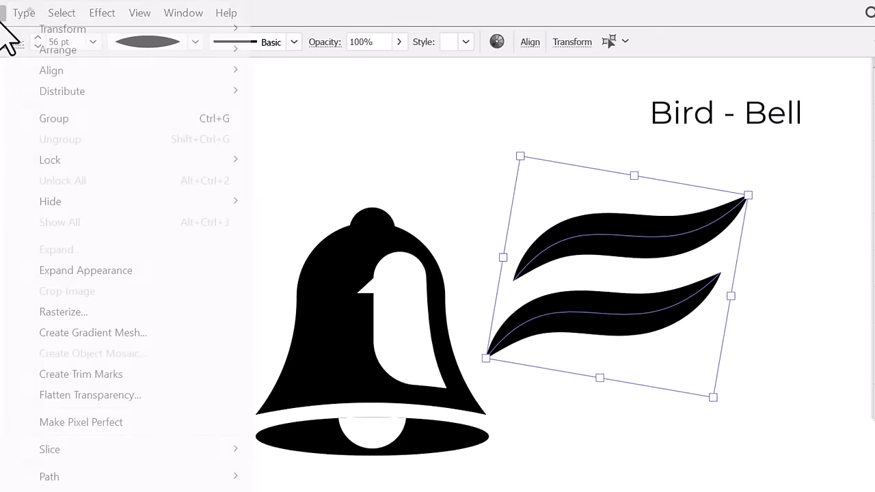
left_click(92, 270)
Cut off the left tips of both wing shapes along one straight vertical line with the Eraser tool.
left_click(0, 269)
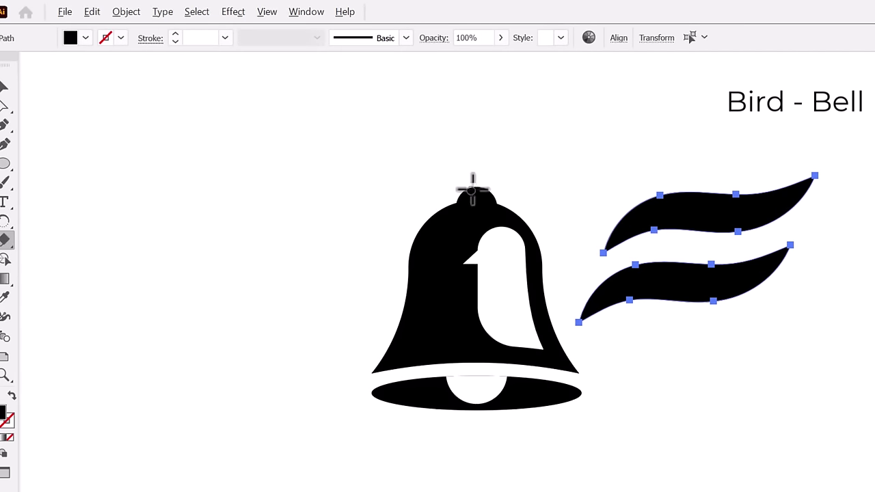
left_click_drag(525, 145, 668, 375)
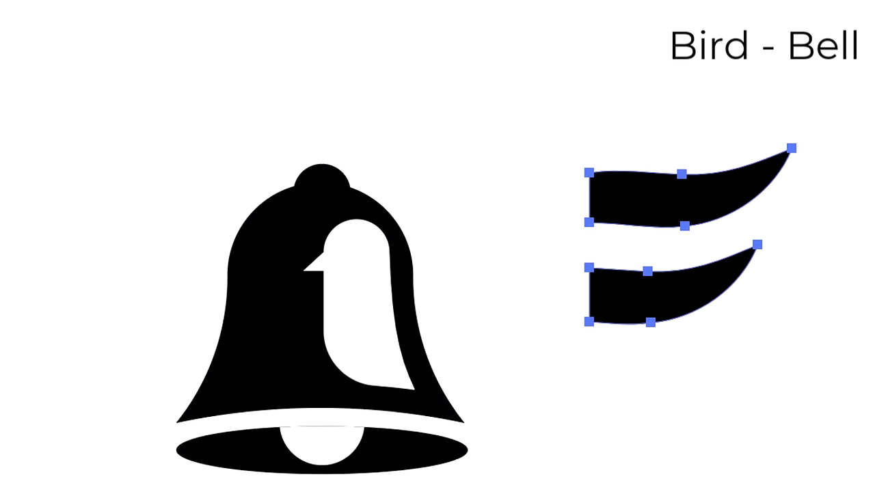
key("v")
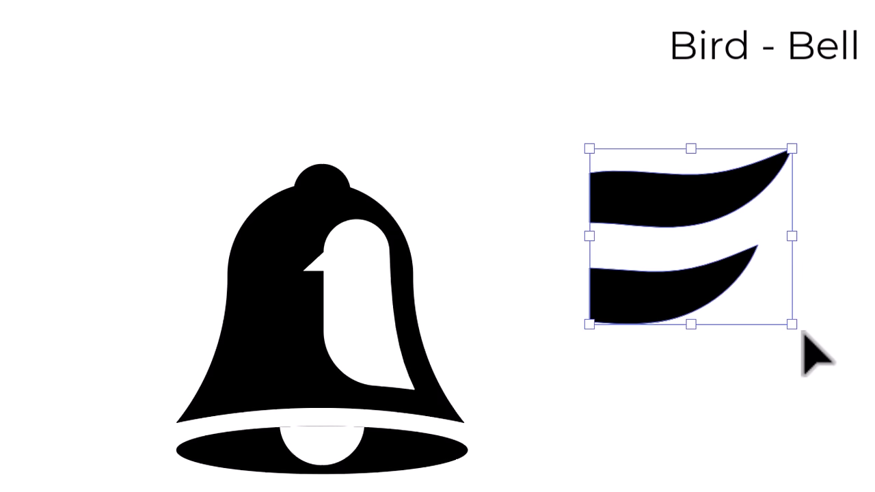
Scale down both wing shapes, tilt them upward to the right, and place their cut ends against the bell's right edge.
left_click_drag(803, 335, 843, 288)
left_click_drag(663, 312, 503, 317)
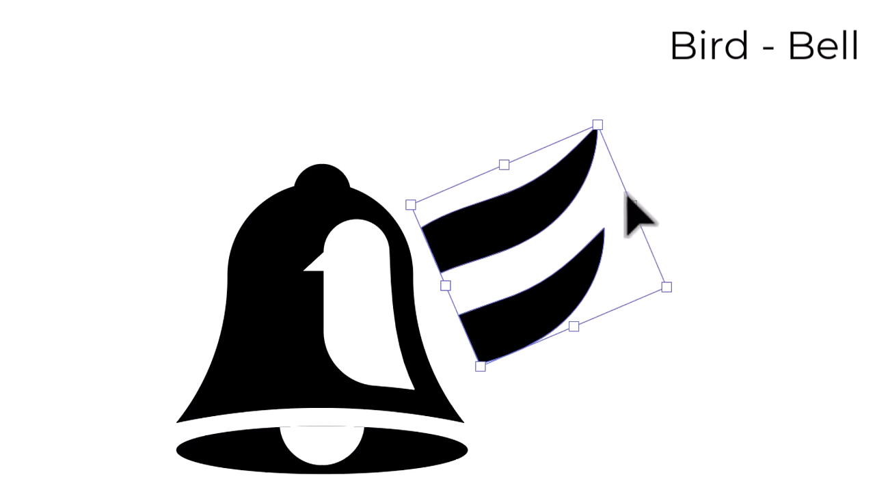
left_click_drag(631, 205, 598, 220)
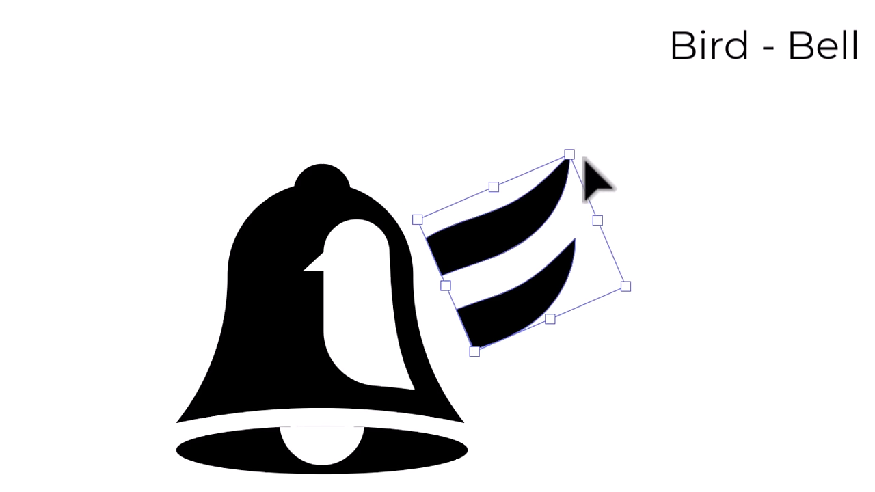
left_click_drag(586, 167, 581, 150)
left_click_drag(503, 248, 483, 269)
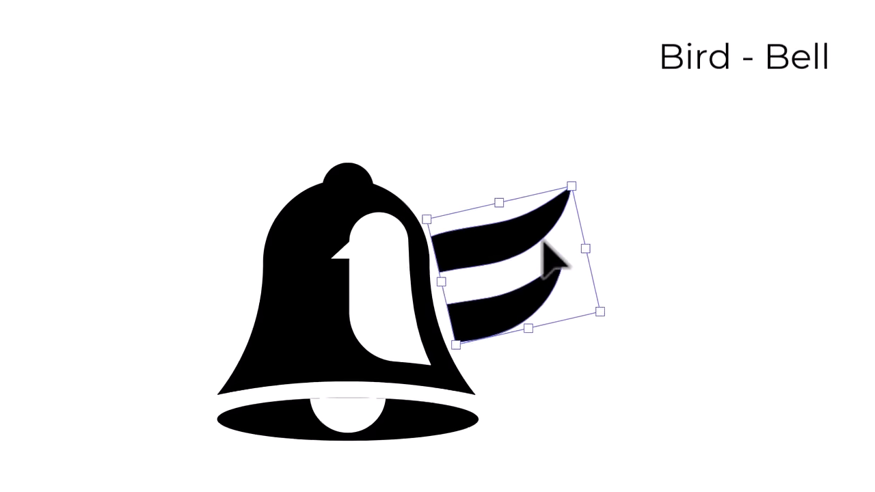
Extend the flat left ends of both wing shapes across the bell's edge into the white bird body using Direct Selection.
scroll(471, 322, "up", 2)
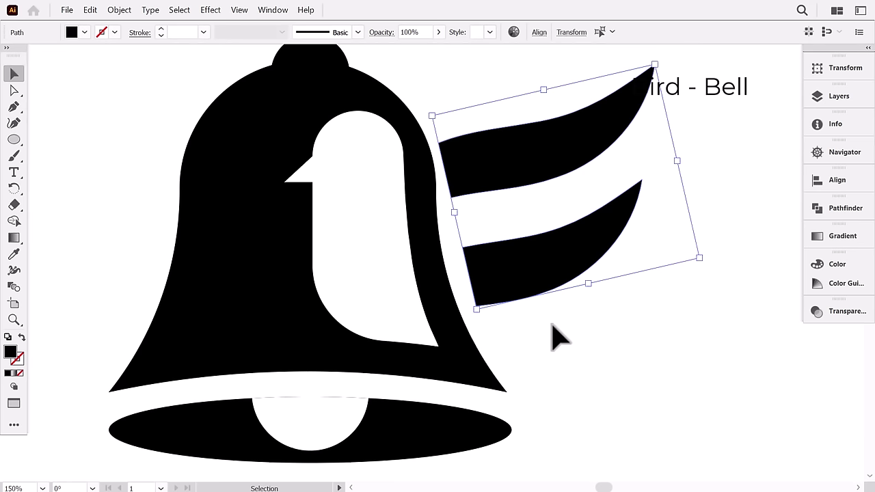
left_click(14, 91)
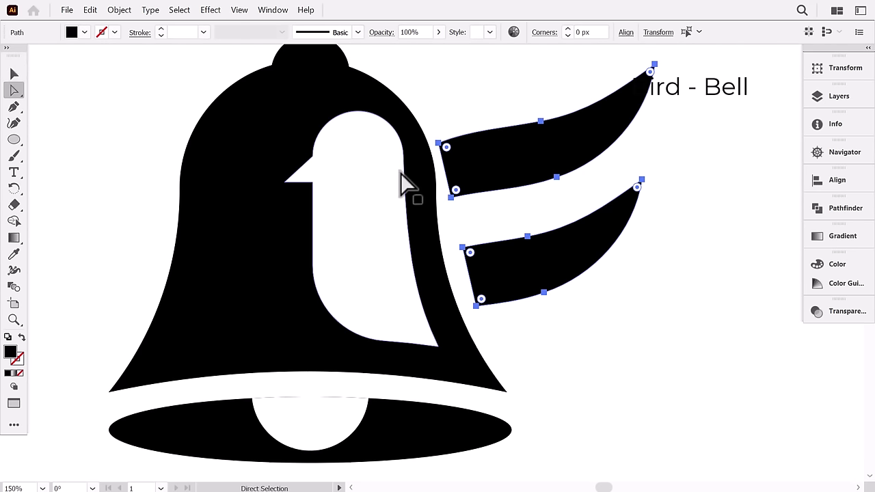
left_click(440, 143)
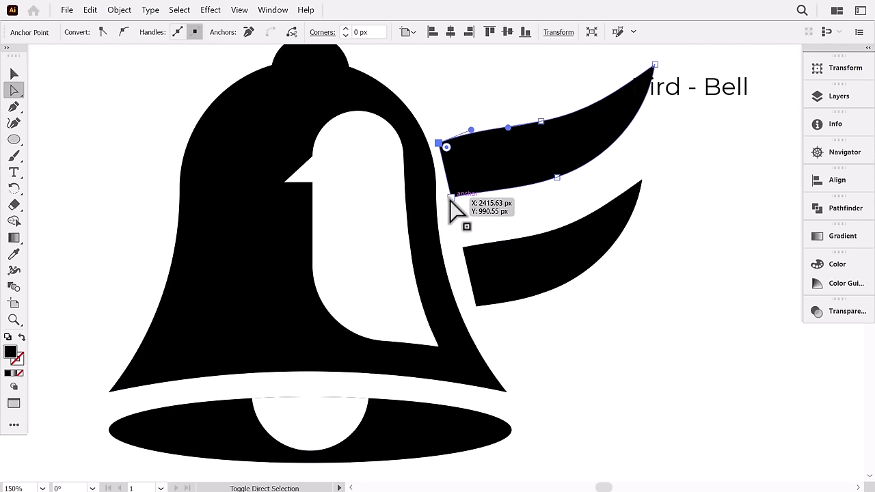
left_click(462, 246, "shift")
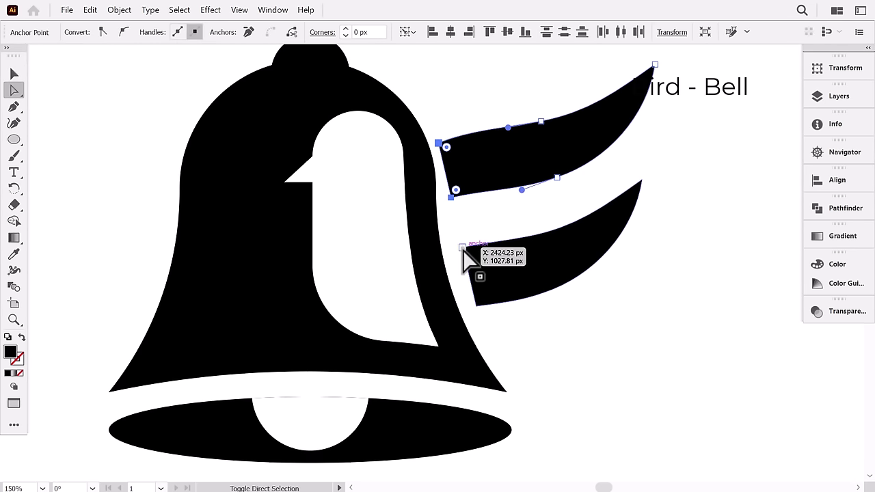
left_click(476, 306, "shift")
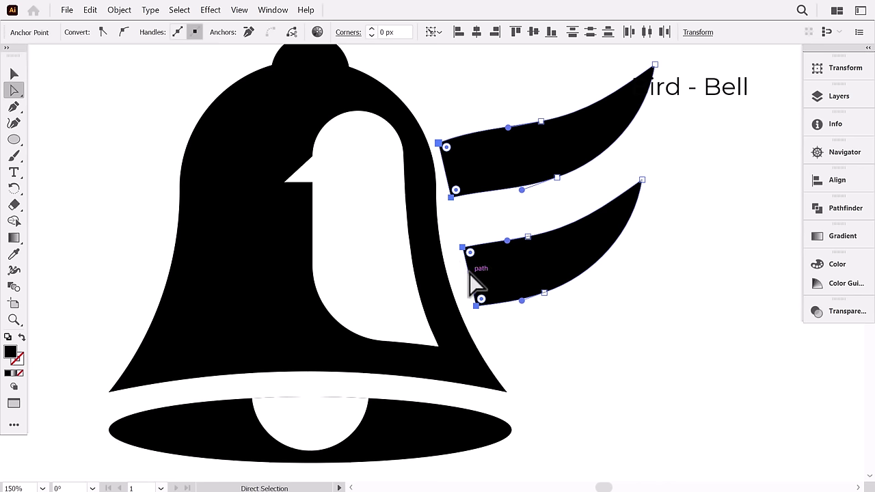
left_click_drag(470, 272, 405, 291)
Bring the white bird shape in front of the wing shapes.
left_click(17, 75)
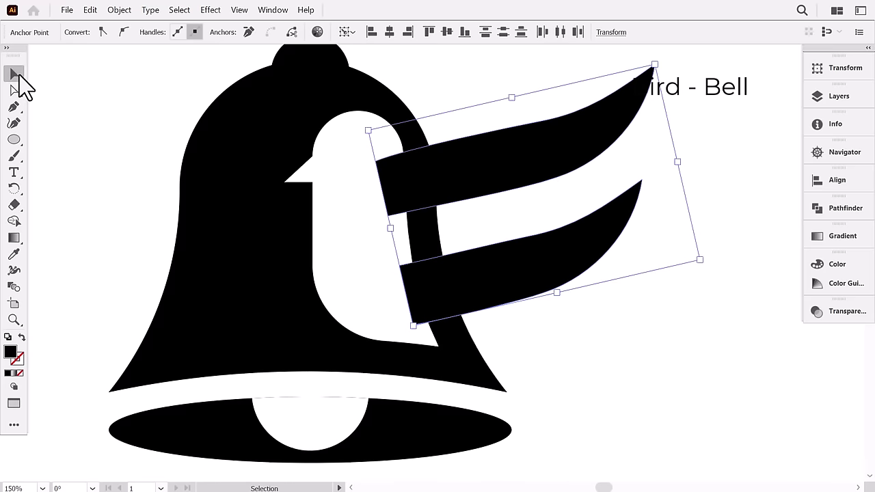
left_click(341, 200)
right_click(344, 200)
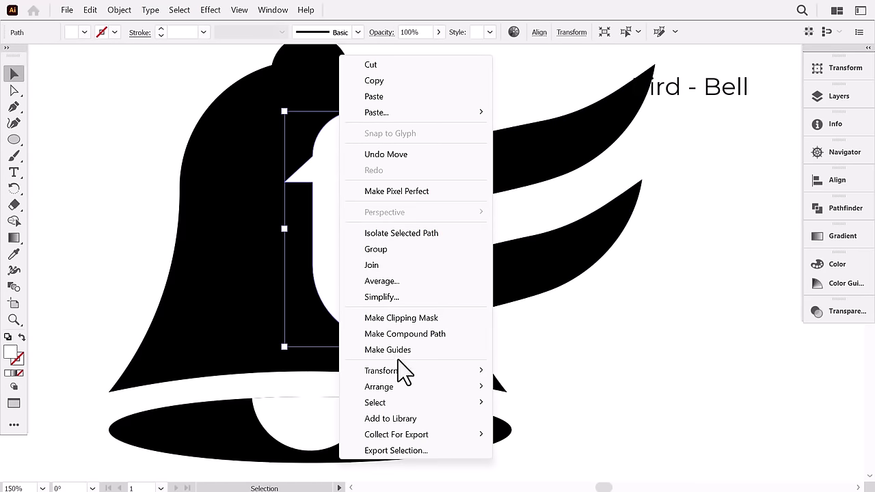
mouse_move(386, 388)
left_click(519, 387)
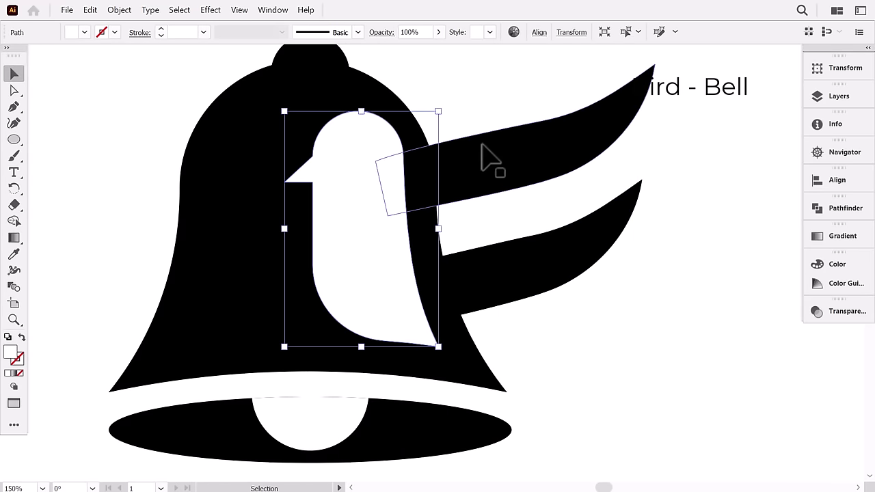
Turn the bell-edge sliver between the two wing shapes white with the Shape Builder, using the bell, bird and wings.
left_click_drag(494, 108, 341, 307)
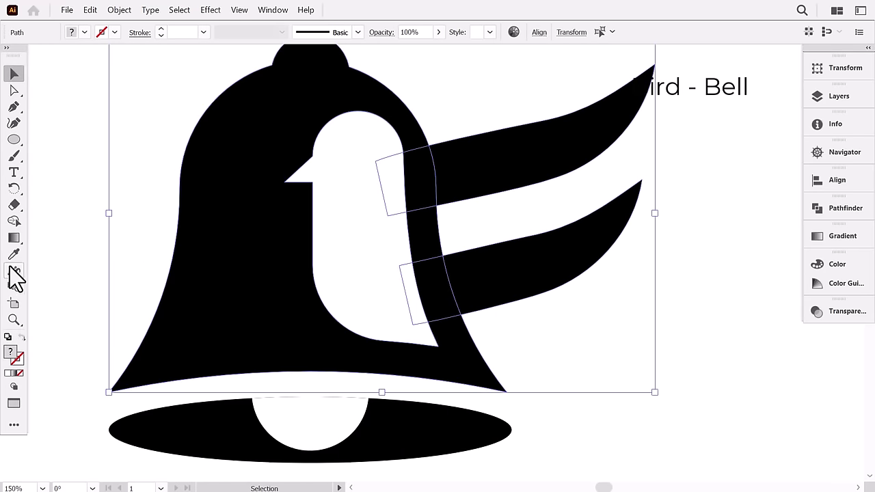
left_click(13, 220)
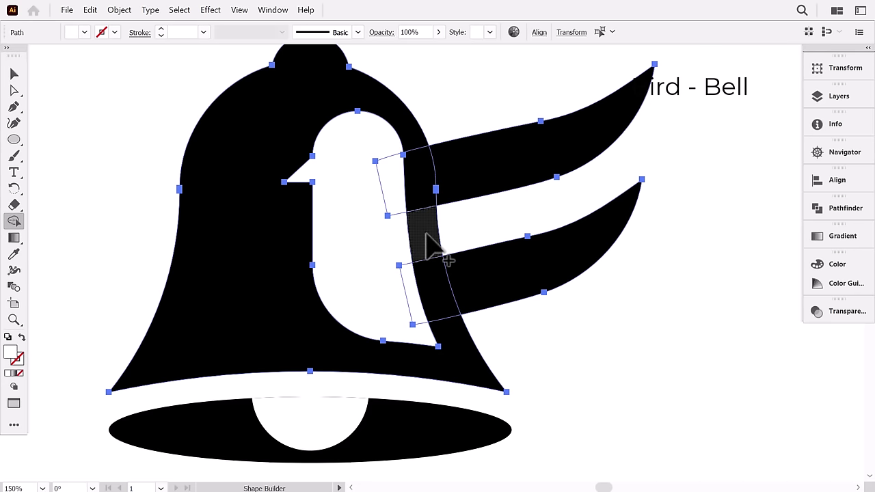
left_click(425, 238)
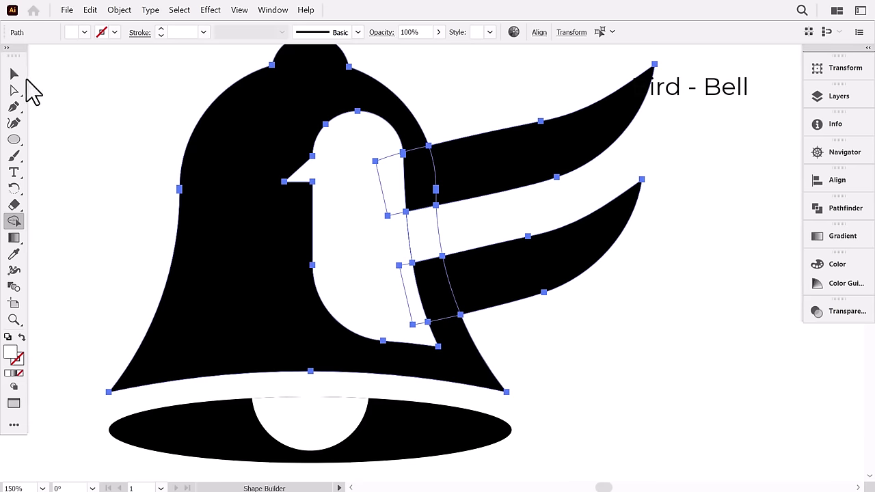
left_click(14, 73)
left_click(82, 123)
Draw a small circular eye on the bird's head, fill it with the bell's black, and nudge it into place.
left_click(14, 140)
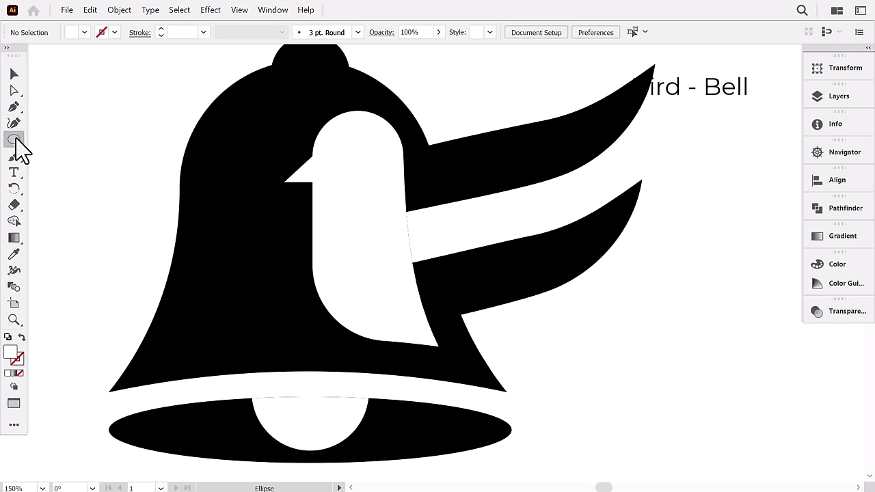
left_click_drag(343, 158, 350, 173)
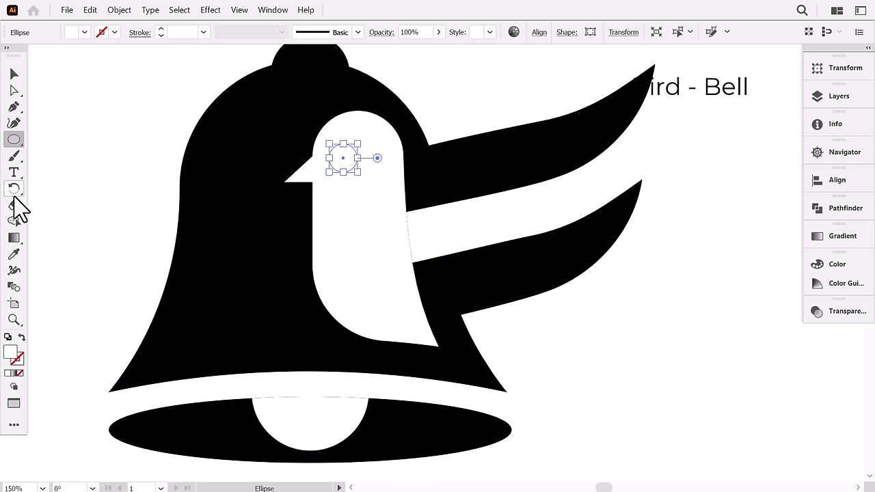
left_click(14, 254)
left_click(188, 255)
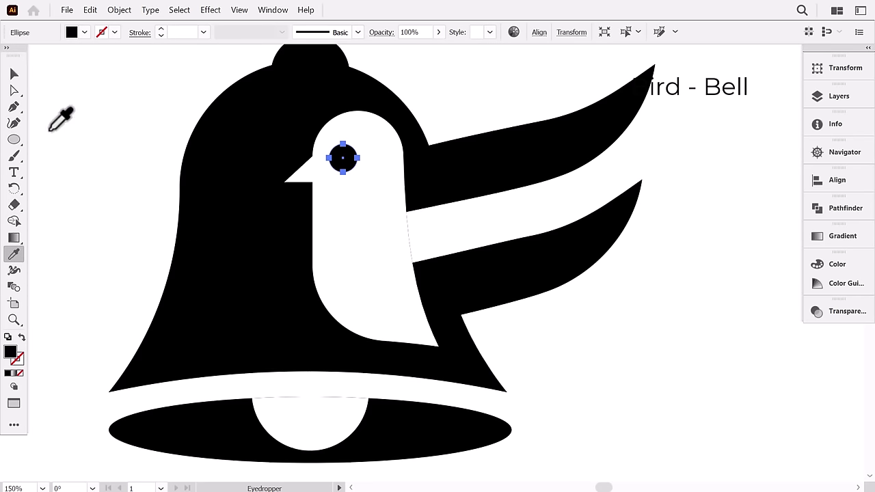
left_click(15, 74)
left_click(98, 117)
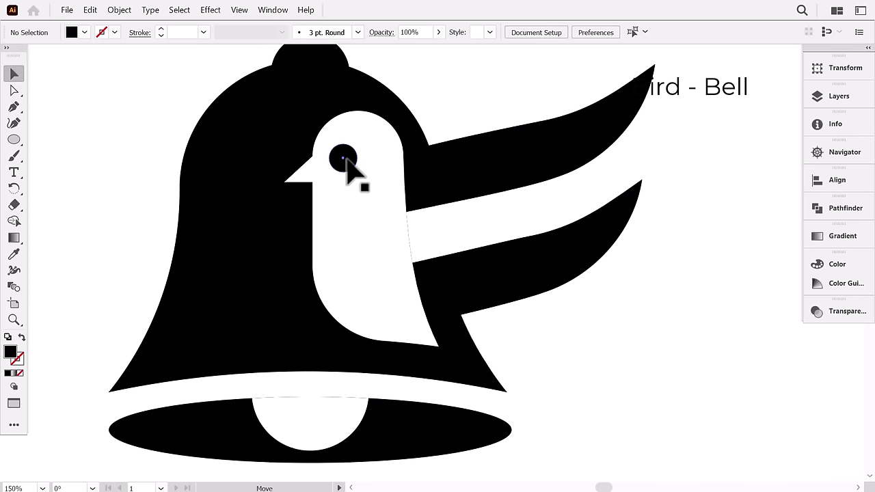
left_click_drag(343, 159, 347, 164)
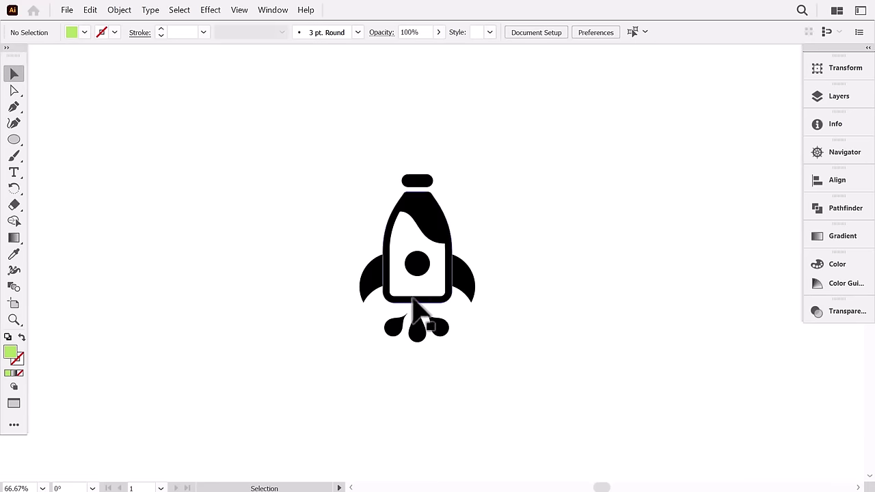
key("ctrl+plus")
key("ctrl+plus")
key("ctrl+minus")
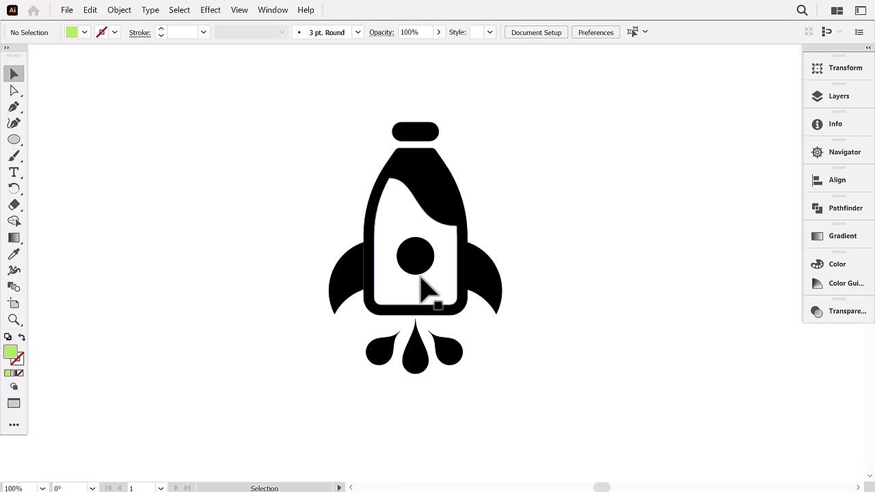
Fill the milk bottle, its cap and the round window with light blue 83CAFF.
left_click(427, 183)
double_click(10, 352)
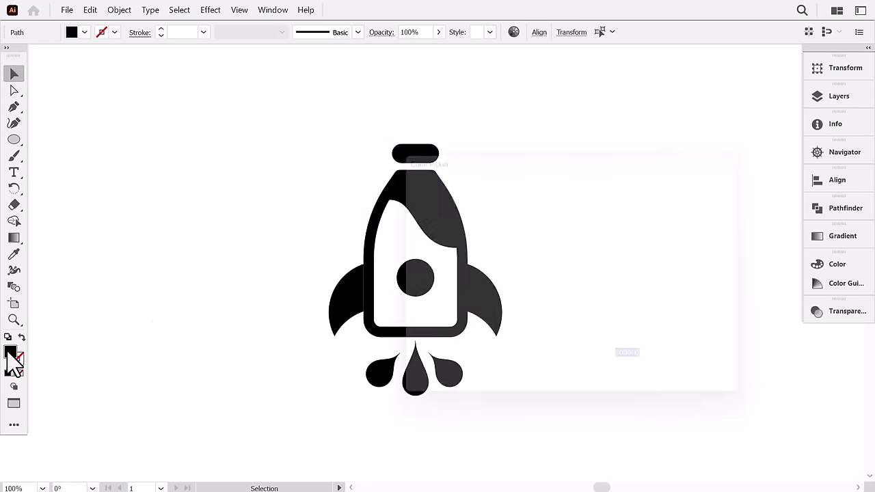
left_click_drag(591, 284, 592, 278)
type("83CAFF")
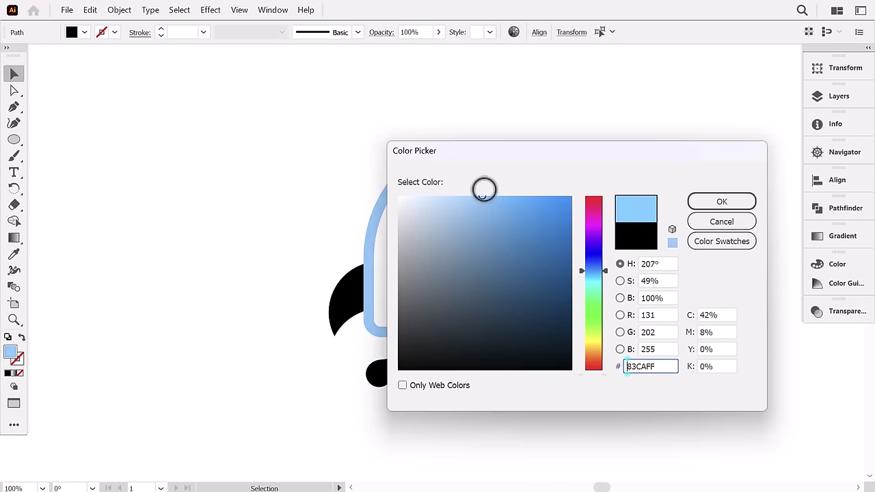
key("Return")
left_click(415, 278)
left_click(13, 254)
left_click(424, 205)
left_click(14, 74)
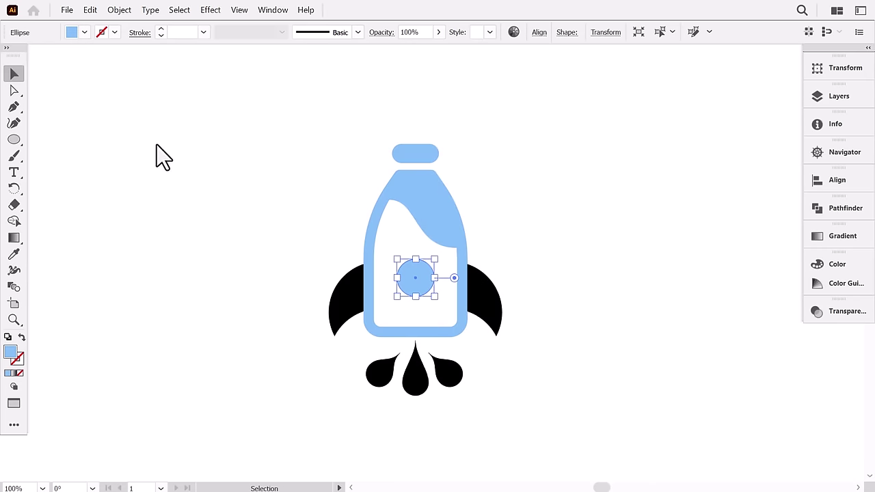
Fill both rocket fins and all the flame drops with golden yellow EDBA2B.
left_click(492, 308)
left_click(351, 301, "shift")
left_click(445, 373, "shift")
double_click(10, 352)
type("E3BA2B")
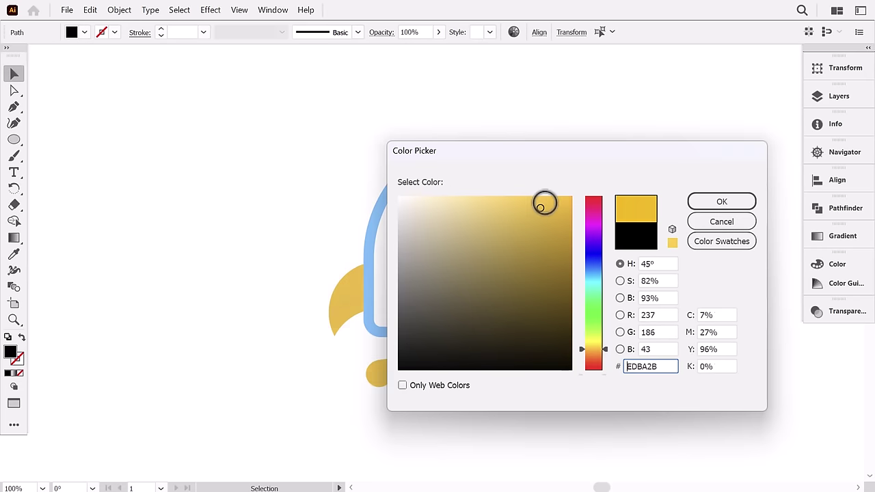
key("Return")
Scale the complete milk-rocket icon down slightly, then deselect it.
left_click_drag(518, 118, 294, 417)
scroll(469, 209, "down", 2)
left_click(146, 221)
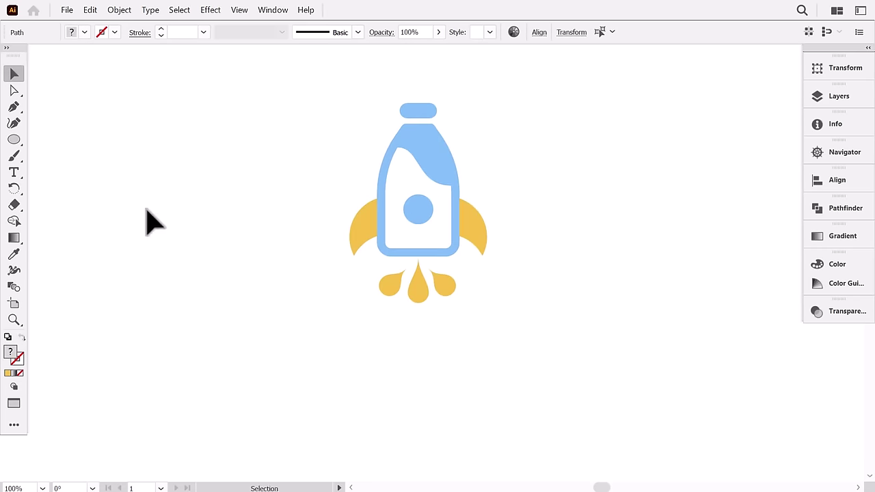
Add the text "MilkJet" beside the rocket, enlarge it to about 51.5 pt and place it beside the flames.
key("t")
left_click(99, 184)
type("MilkJet")
key("Escape")
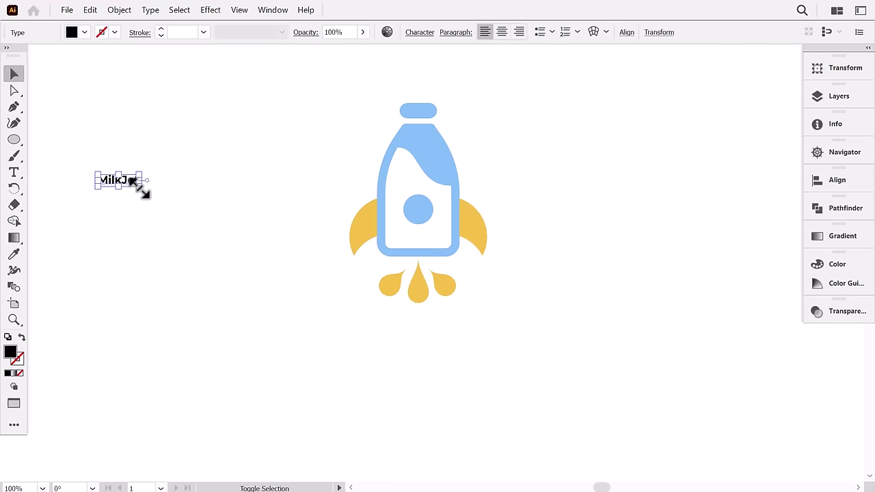
left_click_drag(143, 191, 273, 317)
left_click(239, 213)
left_click_drag(239, 214, 270, 290)
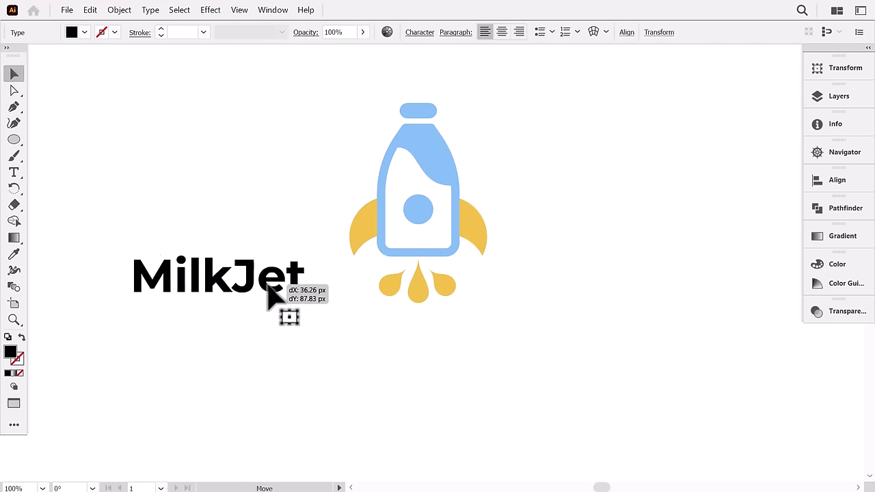
Set the MilkJet text's font to Helvetica-Black and convert the text to outlines.
left_click(421, 34)
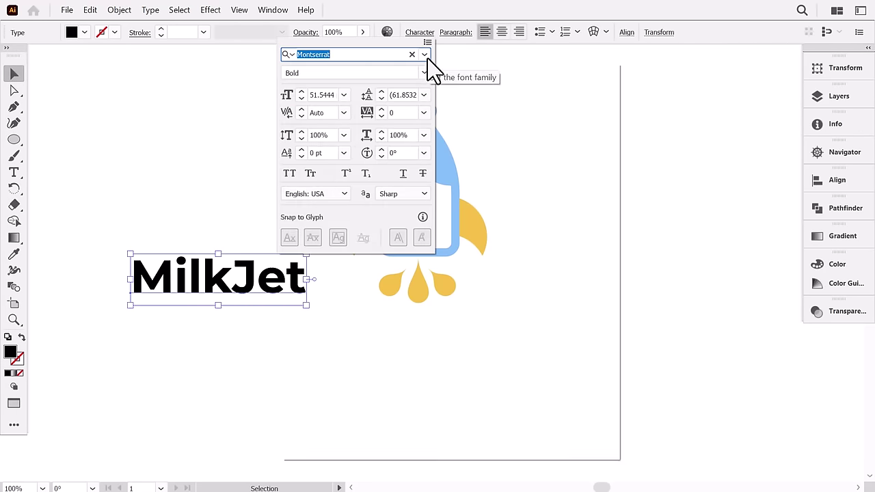
left_click(424, 55)
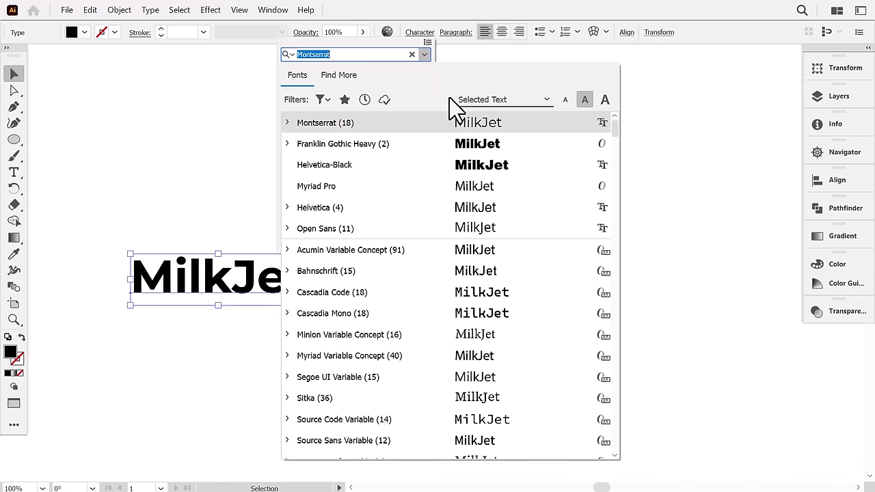
left_click(487, 170)
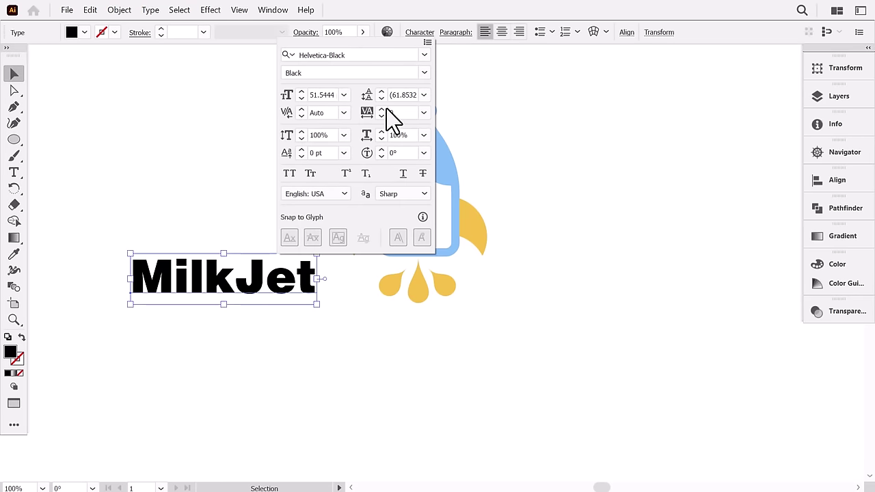
left_click(190, 295)
right_click(204, 290)
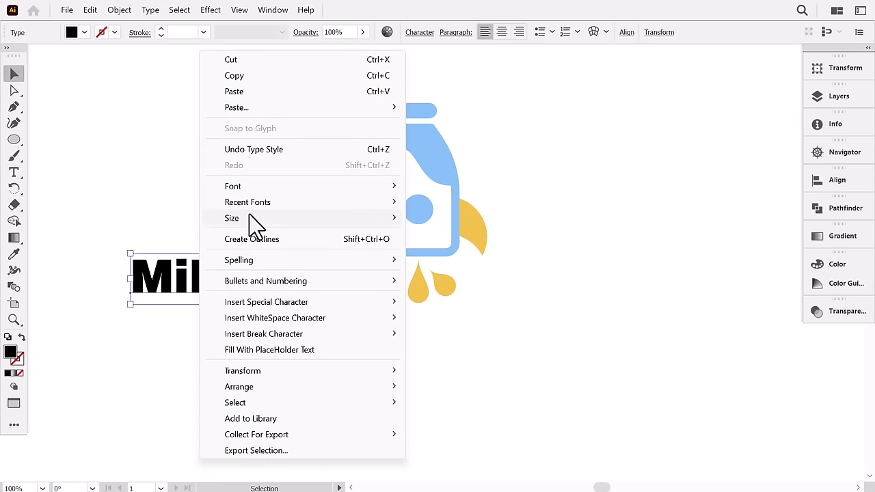
left_click(252, 239)
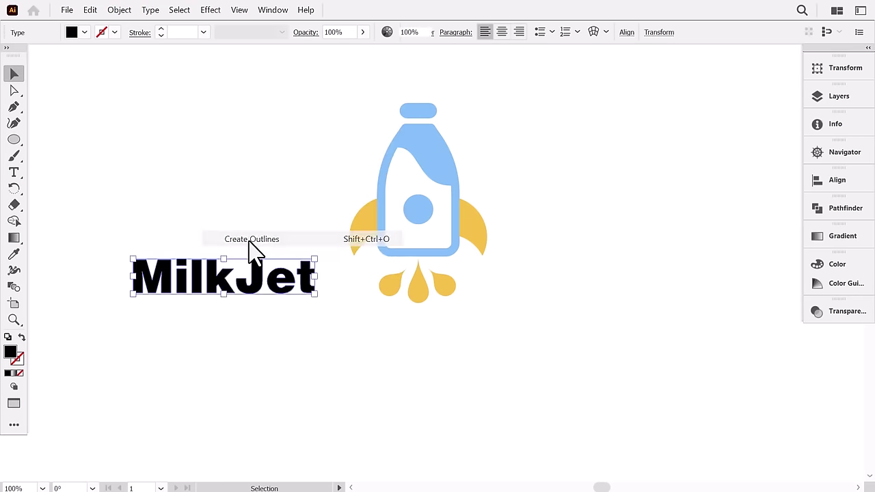
Stack the letters "Jet" beneath "Milk" inside the outlined group and fill all the letters with dark grey 636363.
double_click(253, 296)
left_click_drag(307, 299, 218, 323)
left_click_drag(248, 205, 130, 338)
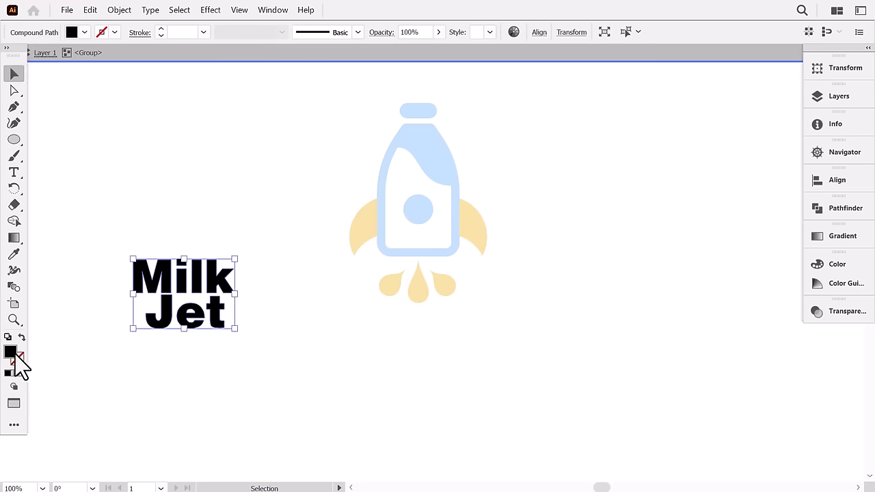
double_click(10, 354)
left_click_drag(399, 254, 378, 301)
left_click(719, 203)
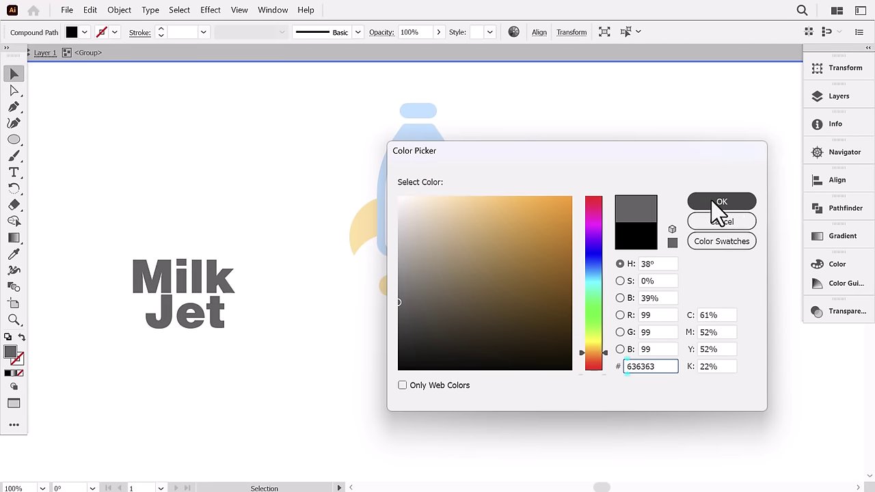
Remove the dot of the letter i in "Milk" and leave isolation mode.
left_click(277, 288)
left_click(181, 265)
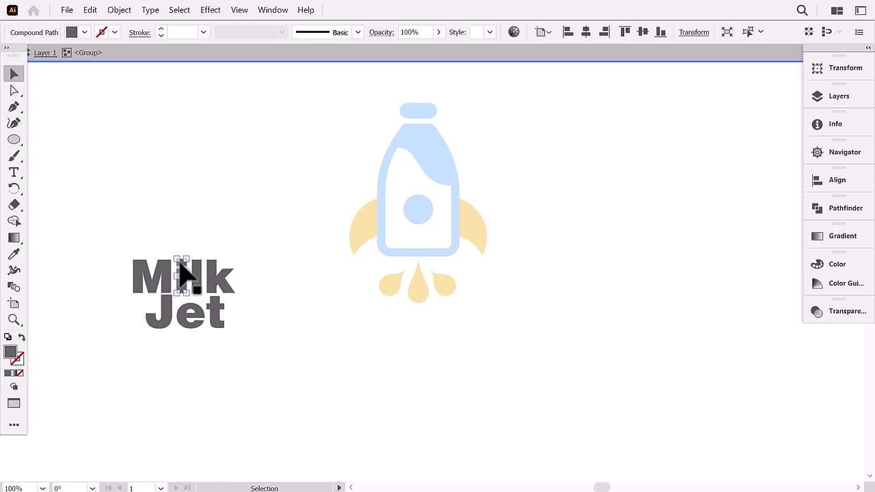
left_click(211, 252)
left_click(183, 272)
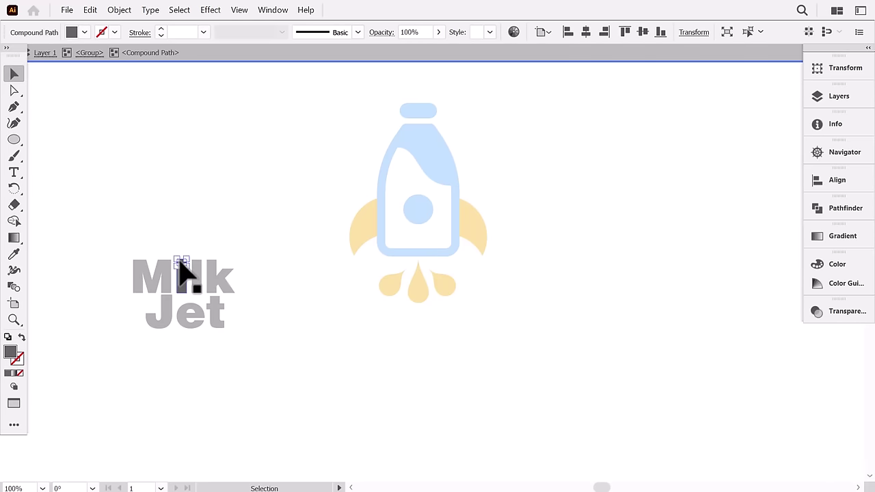
double_click(294, 260)
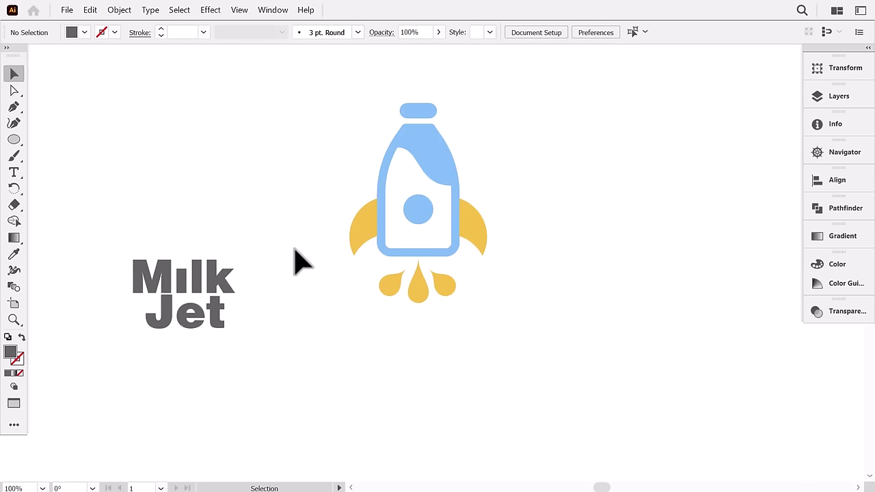
Shift the rocket up and to the left, then enlarge the Milk Jet lettering and place it directly beneath the rocket.
left_click_drag(313, 88, 445, 211)
left_click_drag(433, 246, 379, 224)
left_click(183, 325)
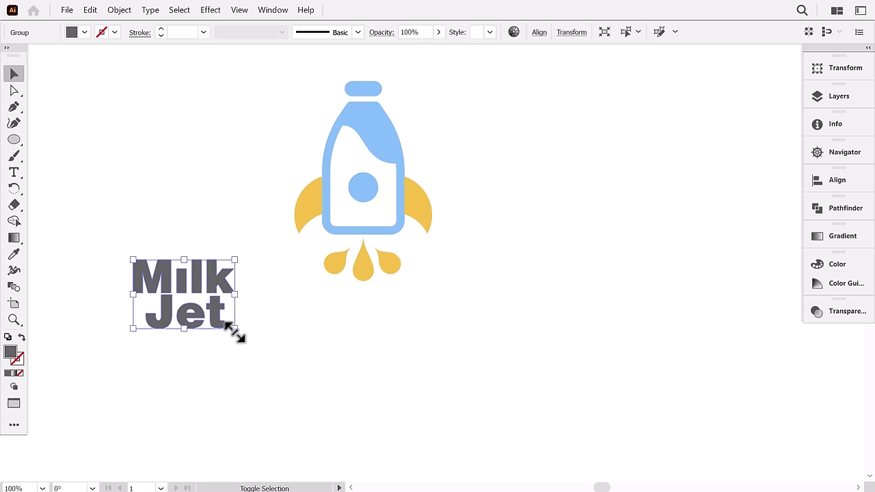
left_click_drag(236, 333, 395, 418)
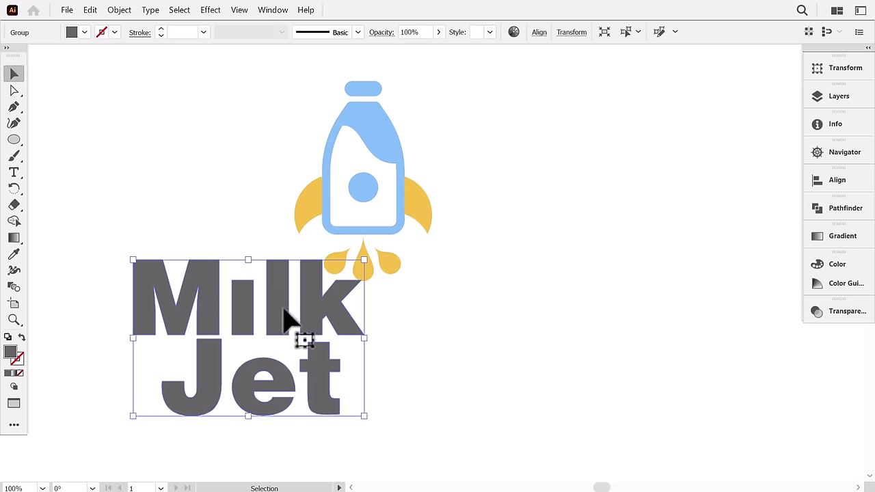
left_click_drag(287, 318, 401, 339)
Lower the middle flame drop to serve as the dot of the i, and nudge the lettering until the i lines up with it.
left_click_drag(371, 280, 367, 290)
left_click(393, 352)
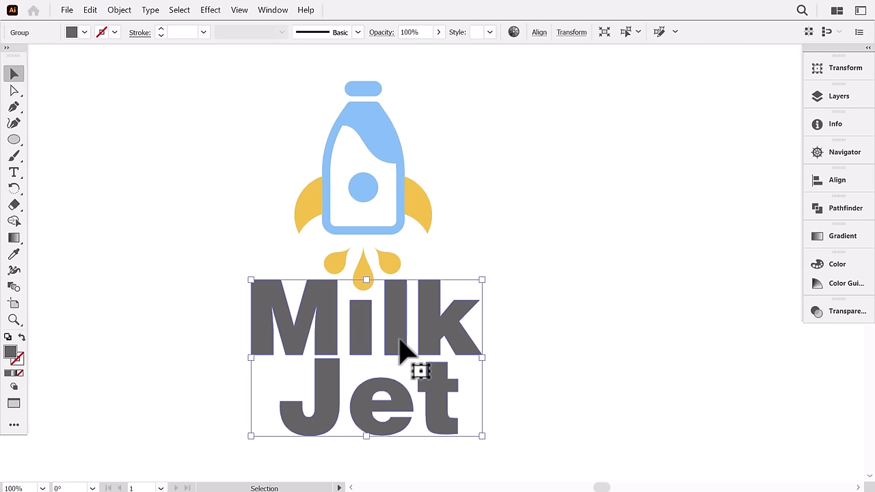
left_click_drag(402, 350, 415, 355)
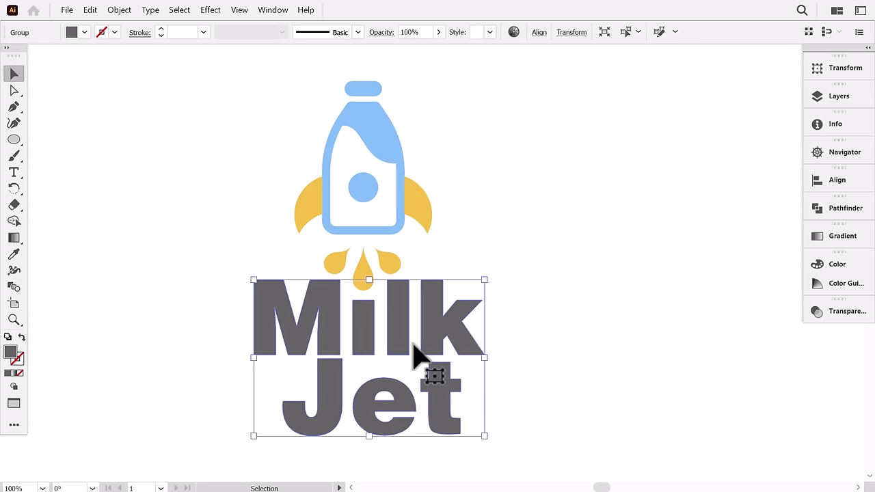
left_click(519, 362)
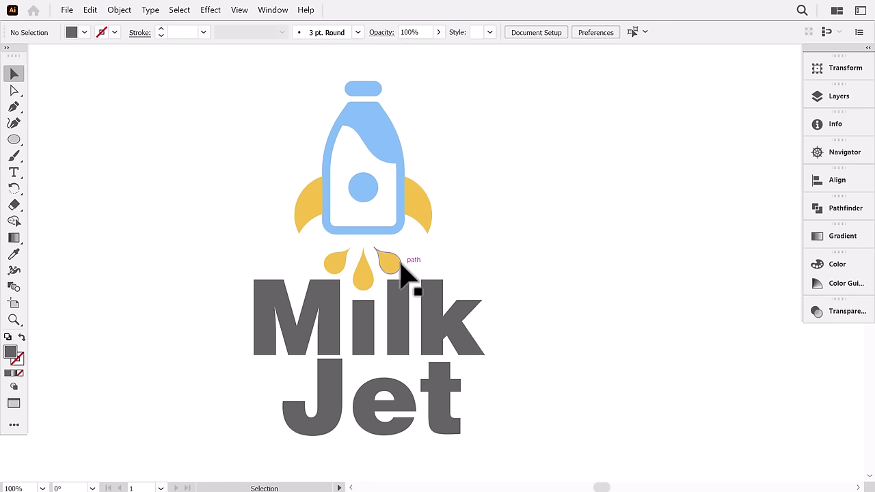
Place copies of the two side flame drops on either side of the word "Jet".
left_click_drag(345, 268, 284, 382)
left_click_drag(392, 280, 490, 403)
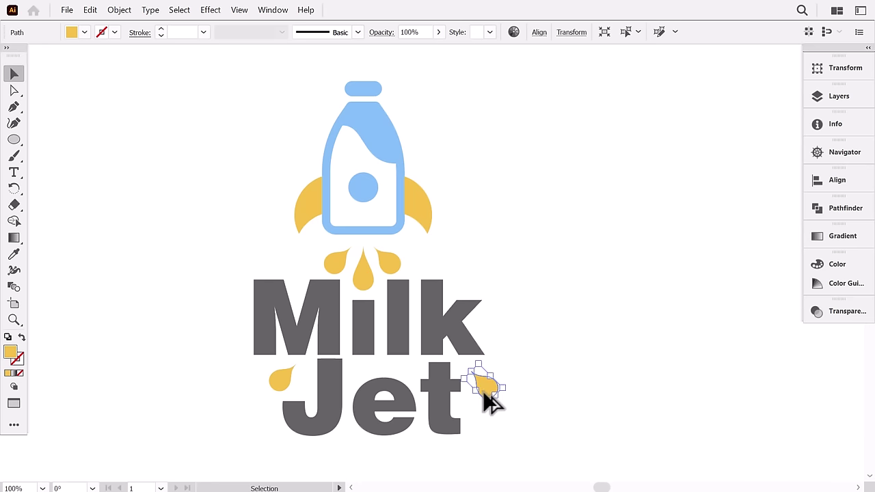
left_click(547, 349)
Recolor the middle flame drop with the lettering's dark grey using the Eyedropper.
left_click(362, 277)
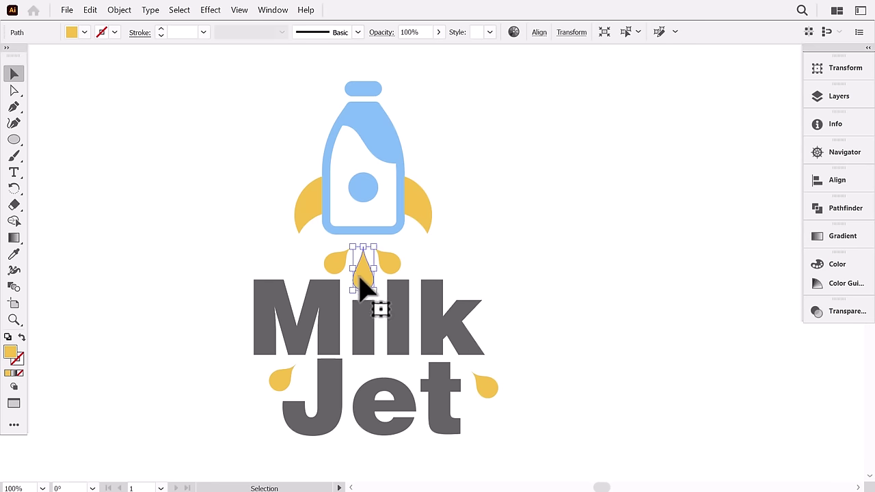
left_click(13, 255)
left_click(318, 321)
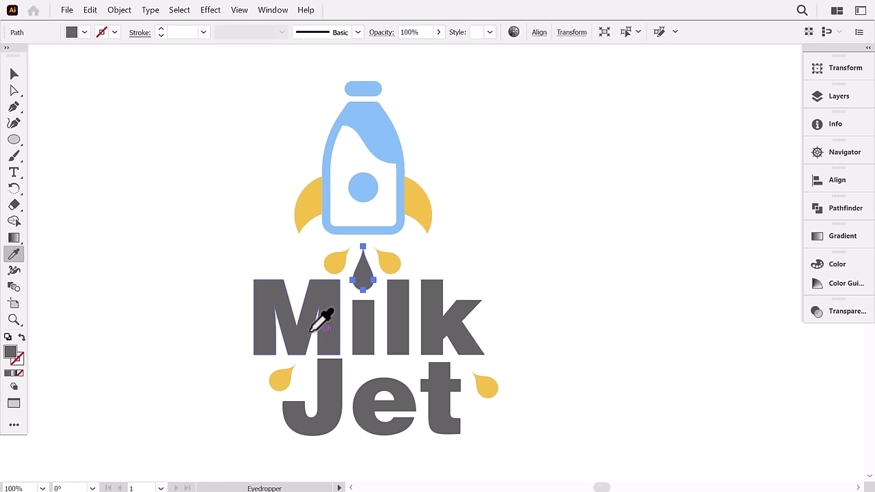
left_click(14, 90)
left_click(225, 225)
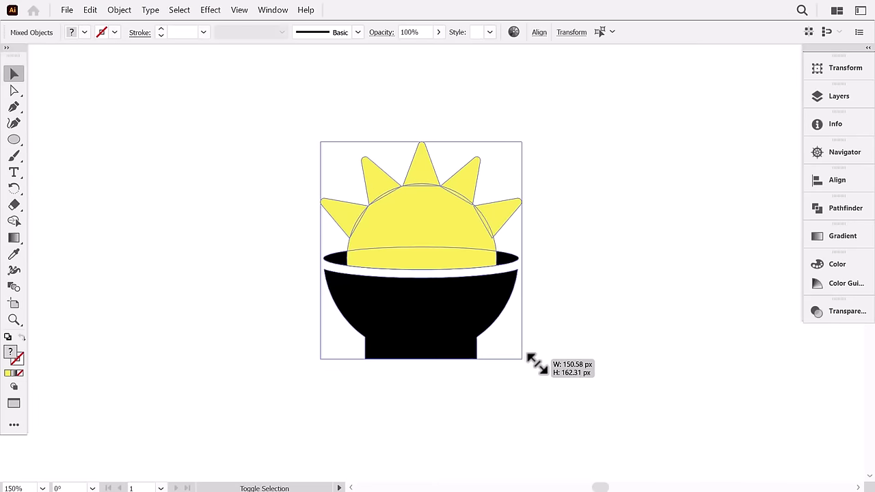
Enlarge the sun-bowl icon slightly and lower the sun until its base reaches the front bowl shape.
left_click_drag(537, 365, 557, 375)
left_click(586, 335)
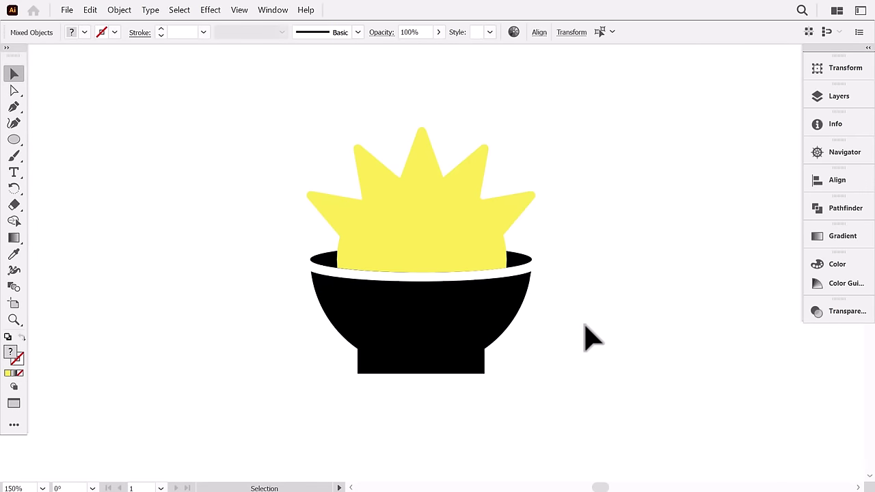
left_click_drag(442, 253, 454, 269)
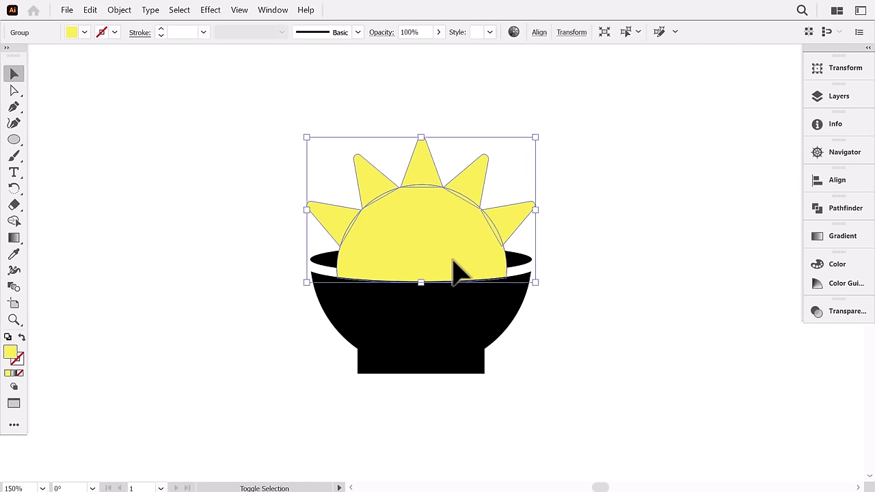
Trim the strip of sun that covers the white gap below the bowl's rim with the Shape Builder.
left_click(14, 220)
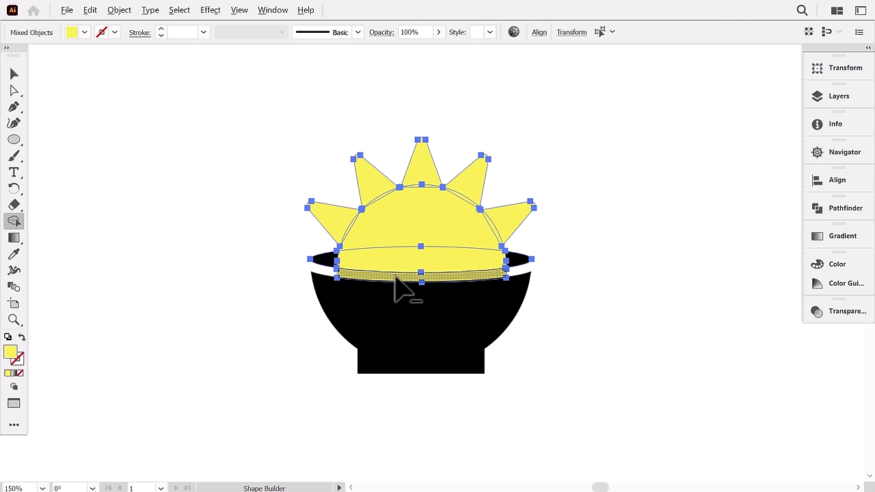
left_click(395, 277, "alt")
left_click(14, 74)
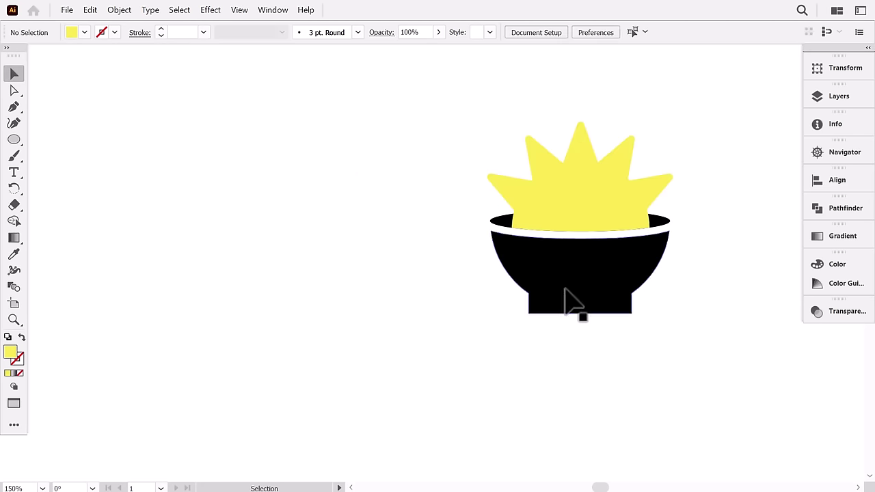
Fill the bowl body and the inner rim ellipse with purple.
left_click(657, 252)
left_click(668, 223, "shift")
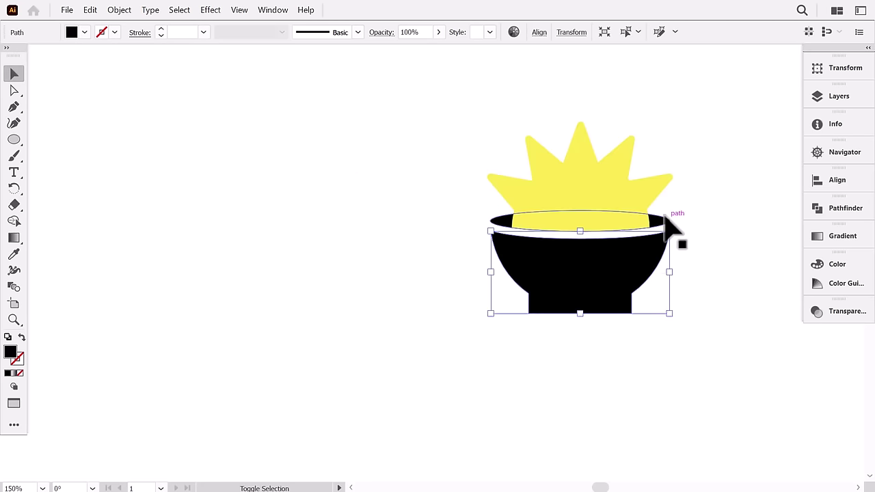
double_click(10, 354)
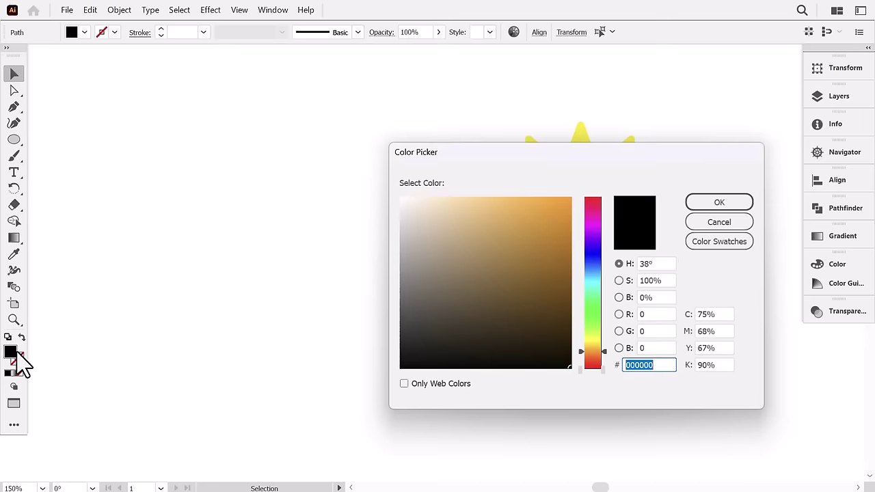
left_click(590, 225)
left_click_drag(519, 151, 711, 227)
left_click(682, 292)
left_click(784, 318)
key("Return")
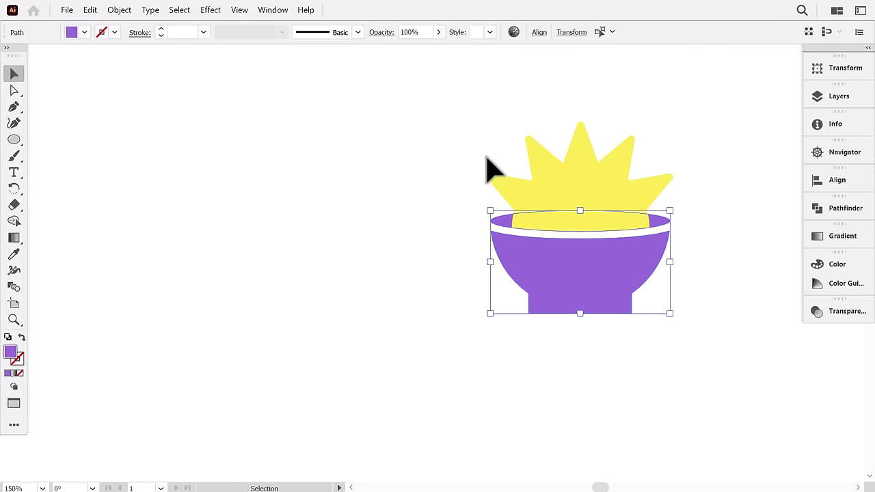
left_click(719, 212)
Duplicate the purple bowl body into the empty area beside the icon and offset the copy's path by -5 px.
left_click_drag(649, 281, 305, 259)
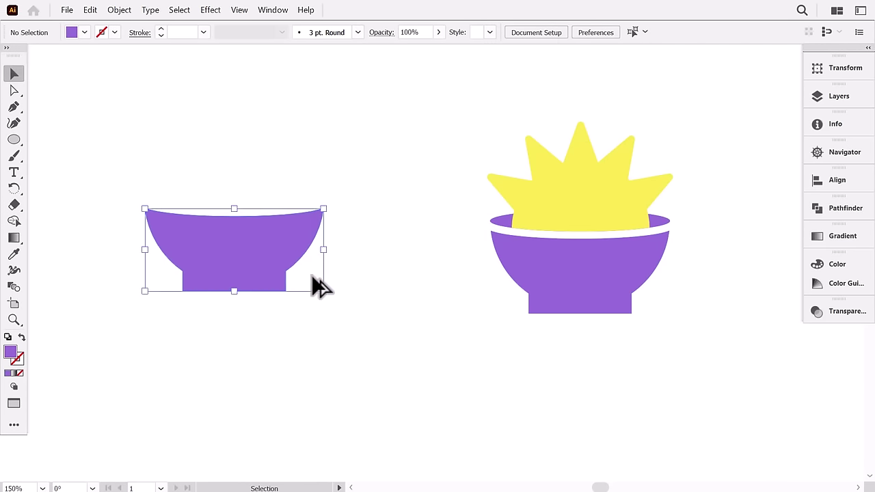
left_click(120, 10)
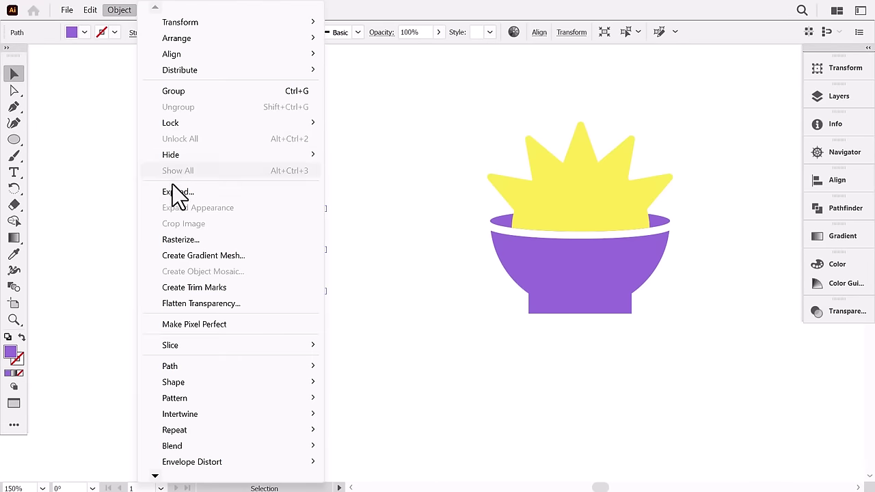
mouse_move(177, 368)
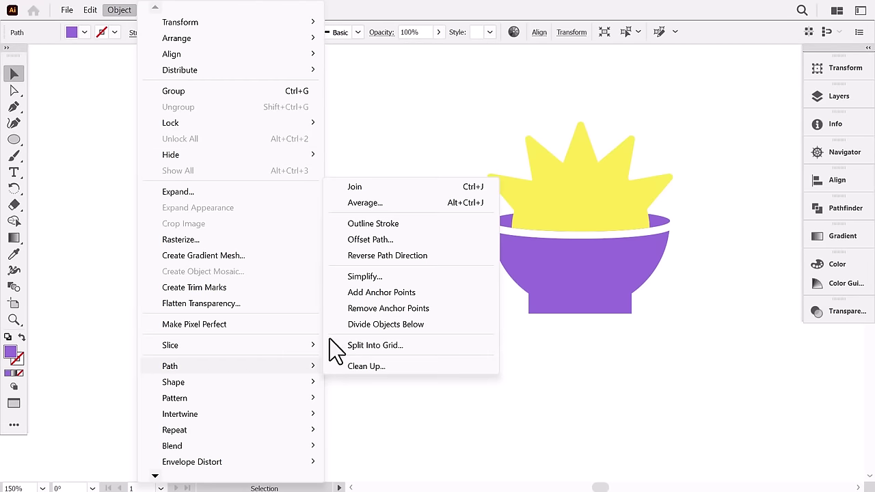
left_click(371, 240)
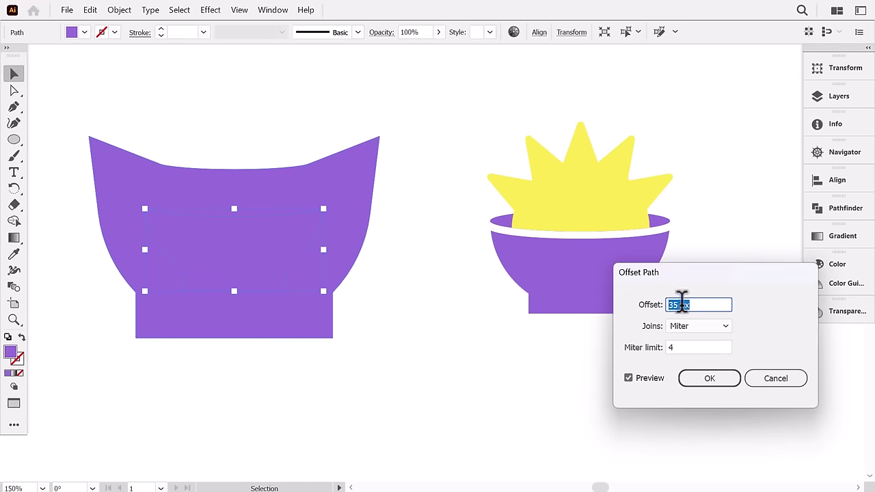
type("-5")
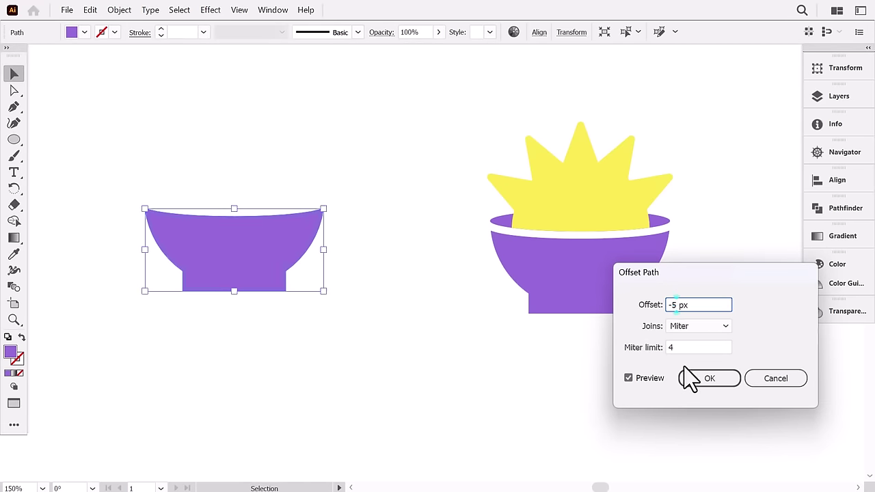
key("Tab")
left_click(708, 379)
Cut the inset bowl shape, delete the larger copy around it, and paste the inset shape back in place.
key("ctrl+x")
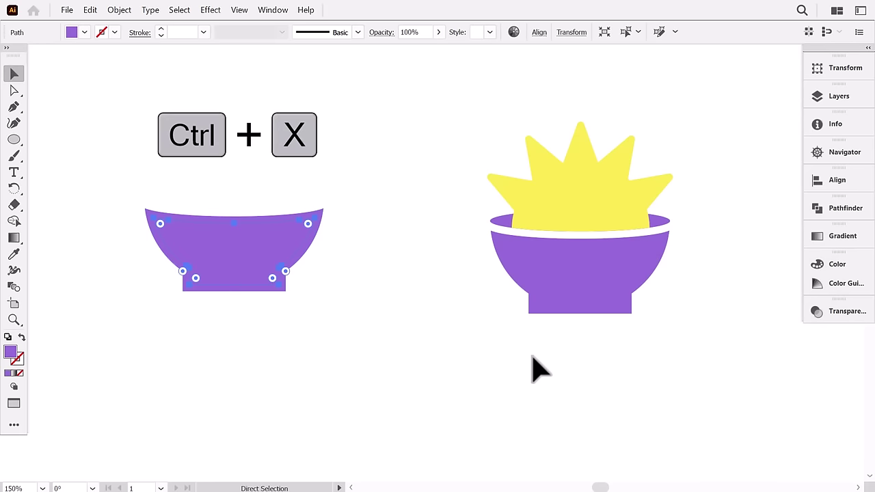
left_click(263, 244)
key("Delete")
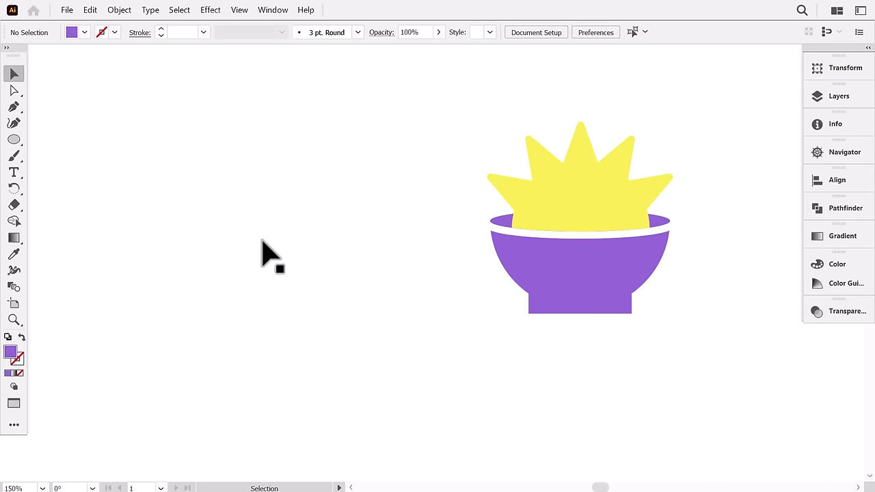
key("ctrl+f")
left_click(106, 185)
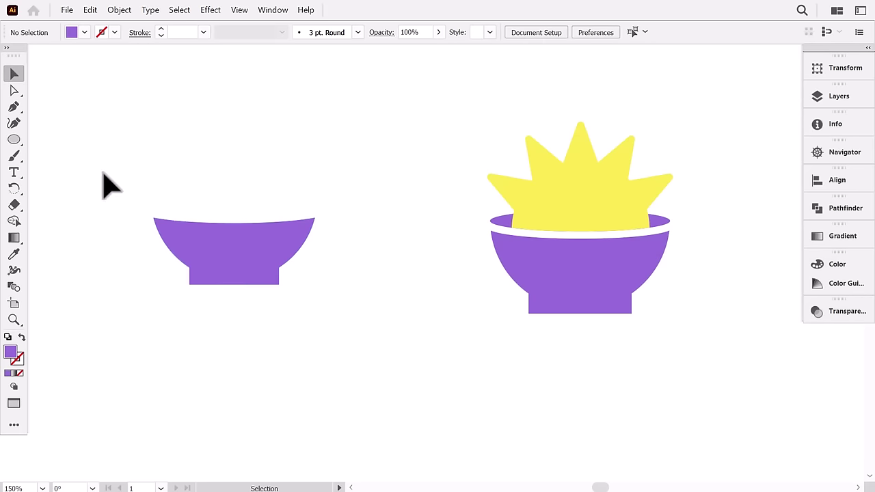
Add the text SUNDISH in Helvetica-Black above the inset bowl shape.
left_click(14, 173)
left_click(128, 147)
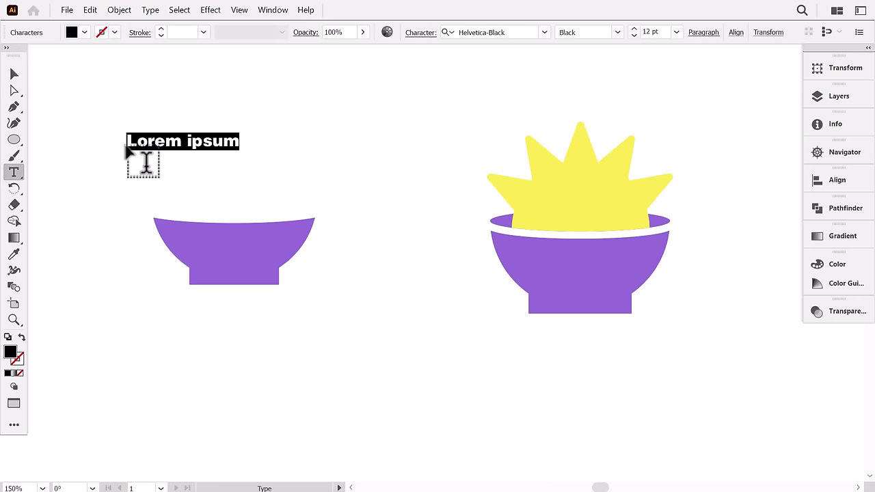
type("suNDI")
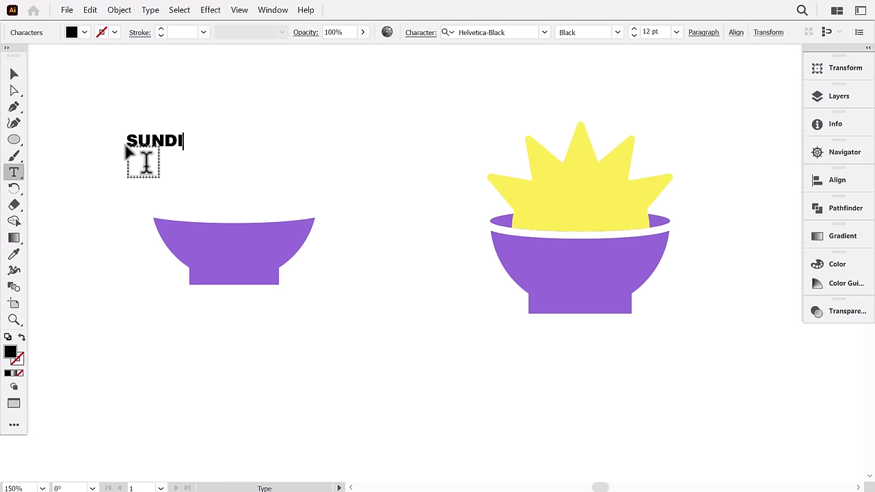
type("SH")
left_click(14, 75)
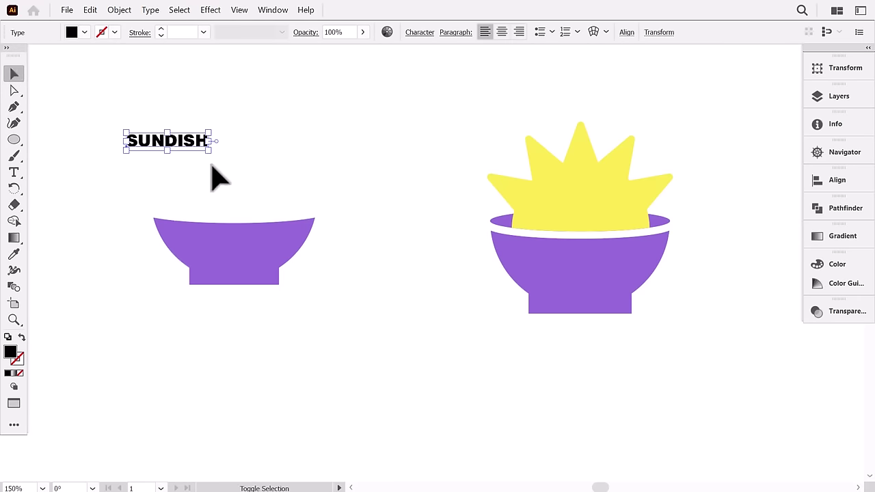
Enlarge the SUNDISH text to nearly the bowl's width, place it below the inset bowl, and convert it to outlines.
left_click_drag(213, 156, 285, 322)
right_click(287, 311)
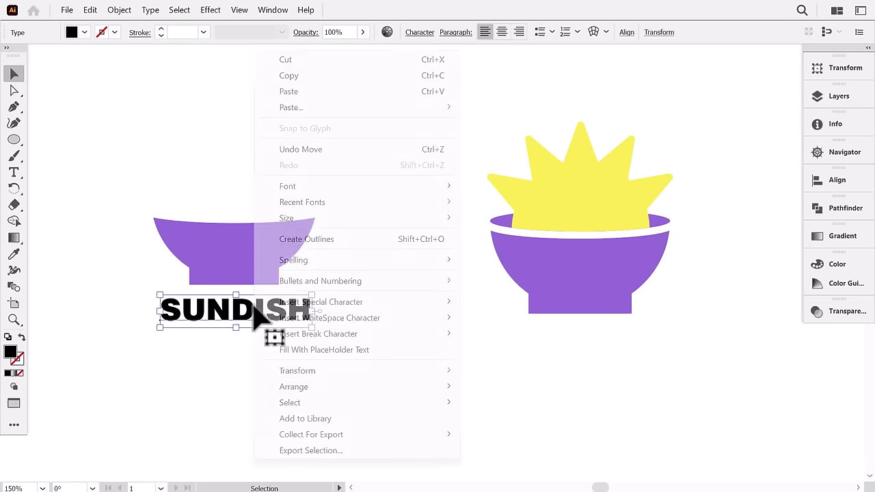
left_click(321, 239)
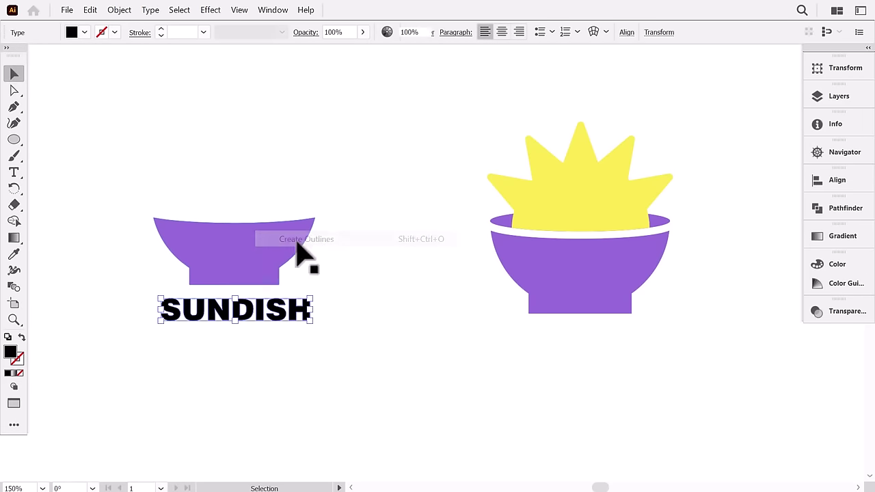
Bring the inset bowl shape in front of the SUNDISH lettering in the stacking order.
left_click(262, 257)
right_click(262, 256)
mouse_move(309, 389)
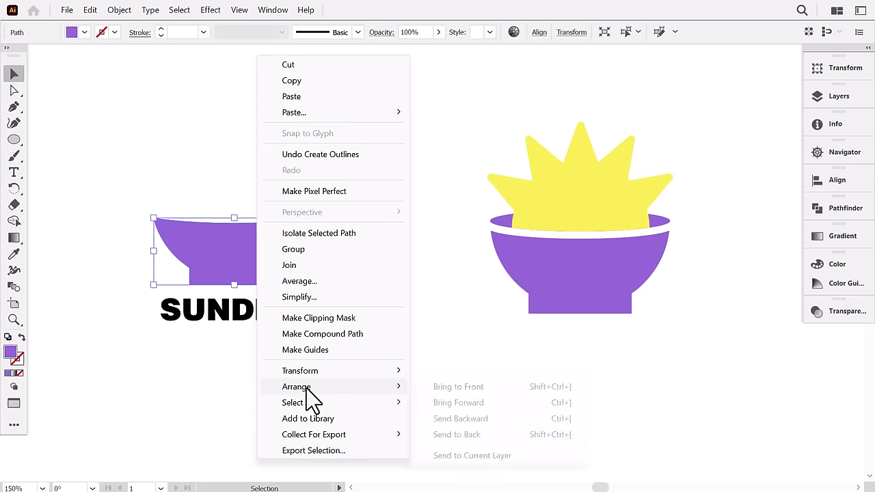
left_click(456, 387)
left_click(341, 339)
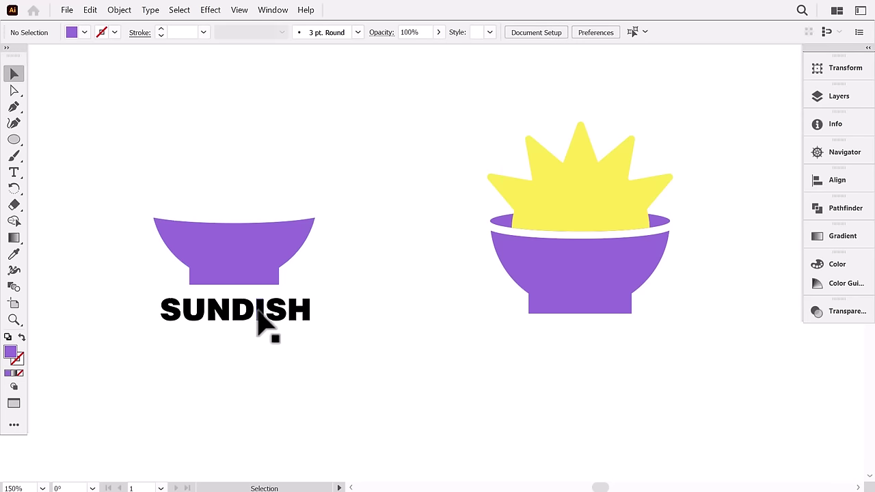
Warp the SUNDISH lettering into the inset bowl shape using Envelope Distort with the top object.
left_click_drag(260, 309, 264, 314)
left_click_drag(321, 266, 248, 342)
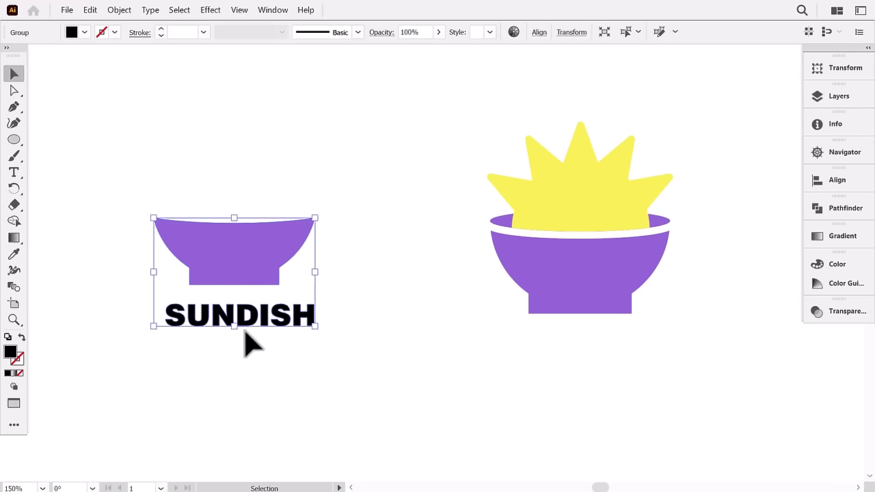
left_click(119, 10)
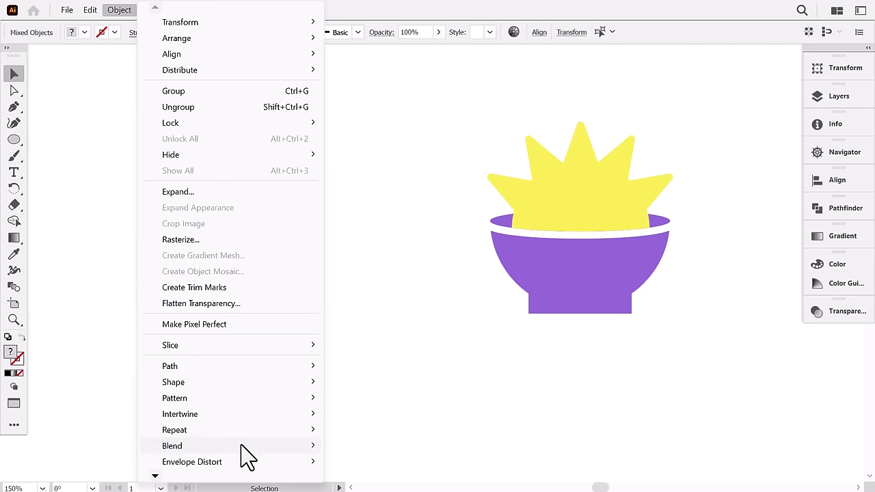
mouse_move(214, 467)
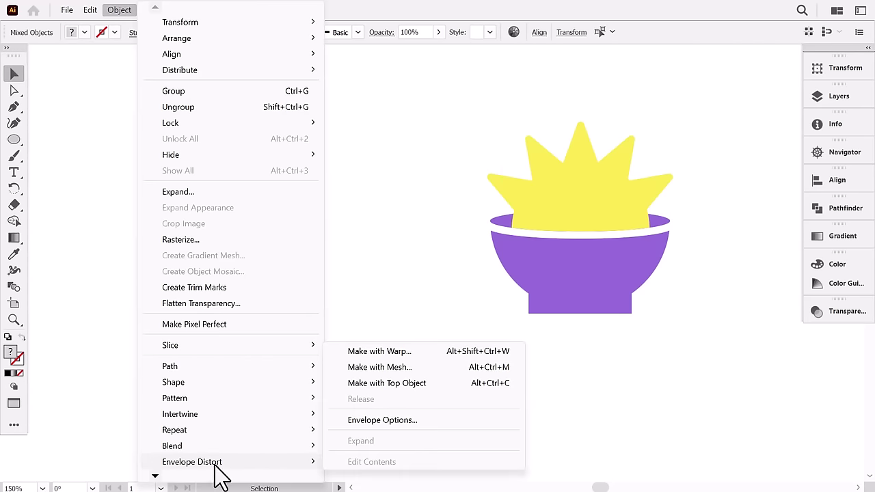
left_click(374, 384)
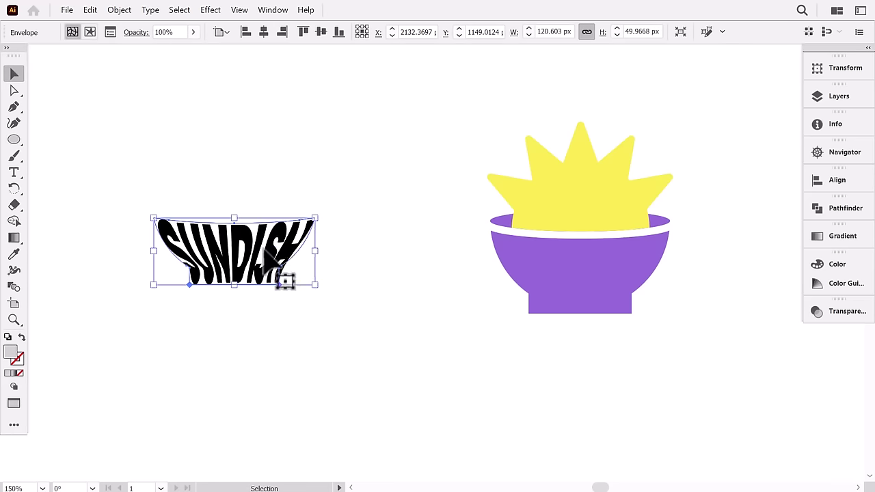
Place the warped SUNDISH lettering centred on the icon's purple bowl and expand the envelope into plain shapes.
left_click_drag(270, 260, 603, 274)
left_click(120, 10)
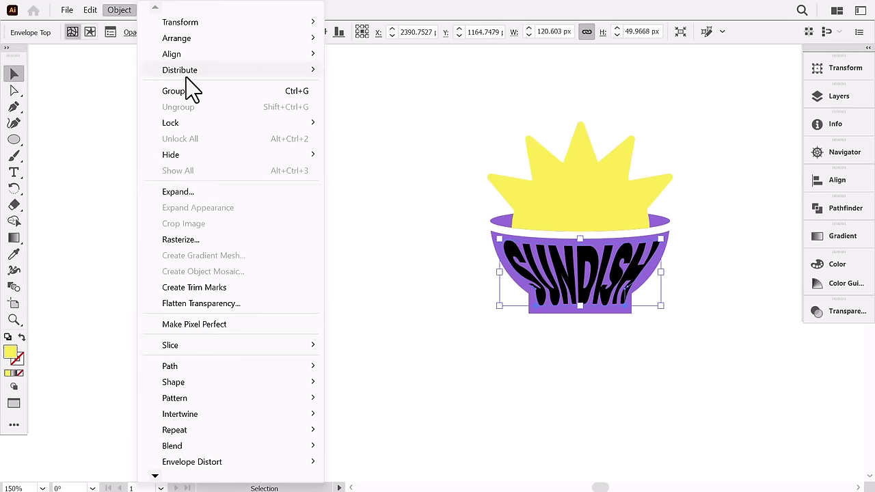
left_click(181, 192)
left_click(386, 315)
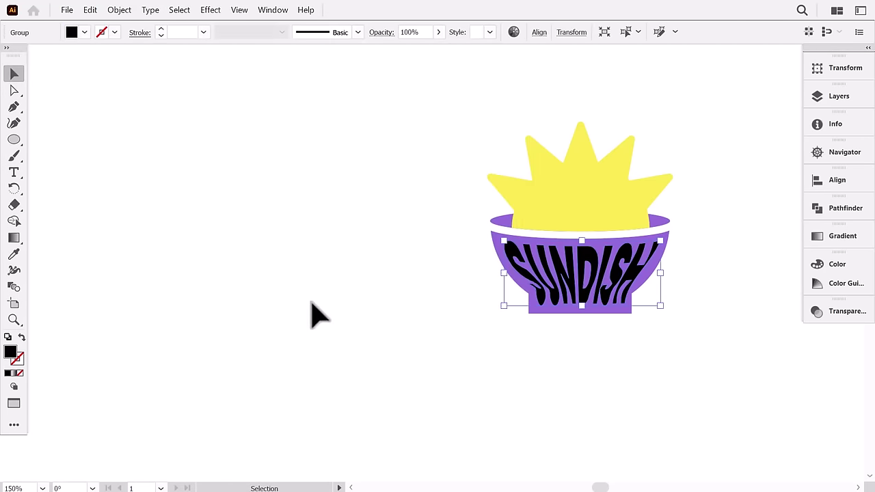
Recolor the SUNDISH lettering with the sun's yellow using the Eyedropper.
left_click(14, 254)
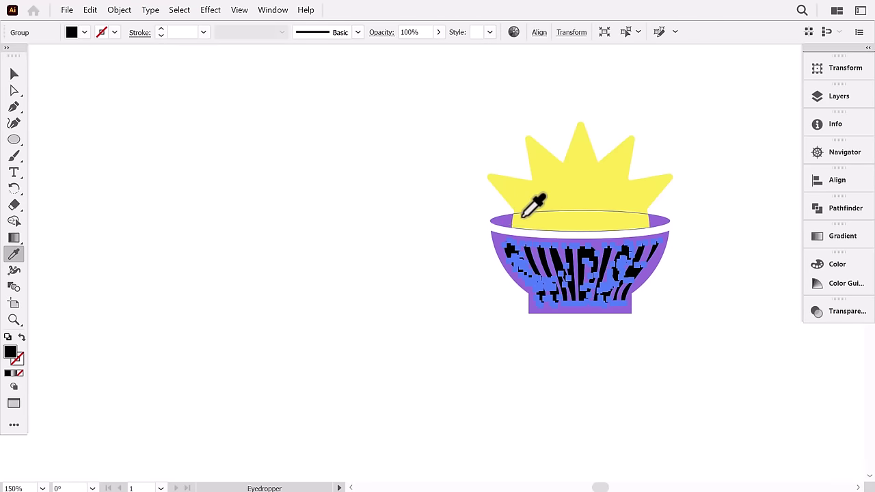
left_click(557, 202)
left_click(19, 76)
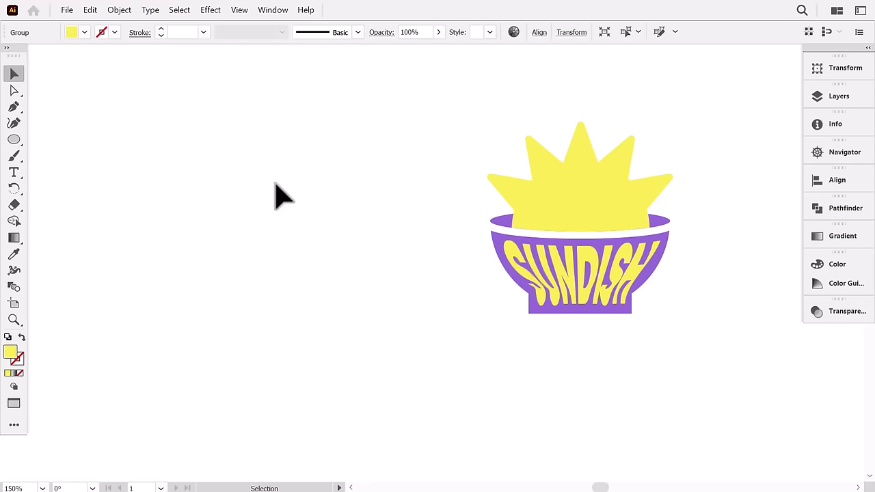
Select the whole sun-bowl logo with its lettering and move it toward the middle of the canvas.
left_click(469, 143)
left_click_drag(438, 117, 670, 342)
left_click_drag(600, 284, 441, 315)
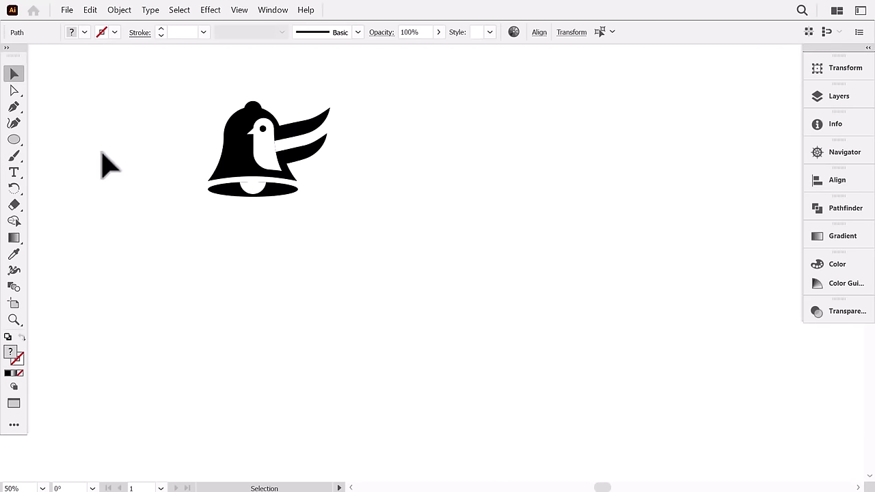
Add the text WingRing next to the bird-bell icon and enlarge it to about twice the icon's width.
key("t")
left_click(327, 273)
type("WingRing")
key("Escape")
left_click_drag(352, 267, 586, 152)
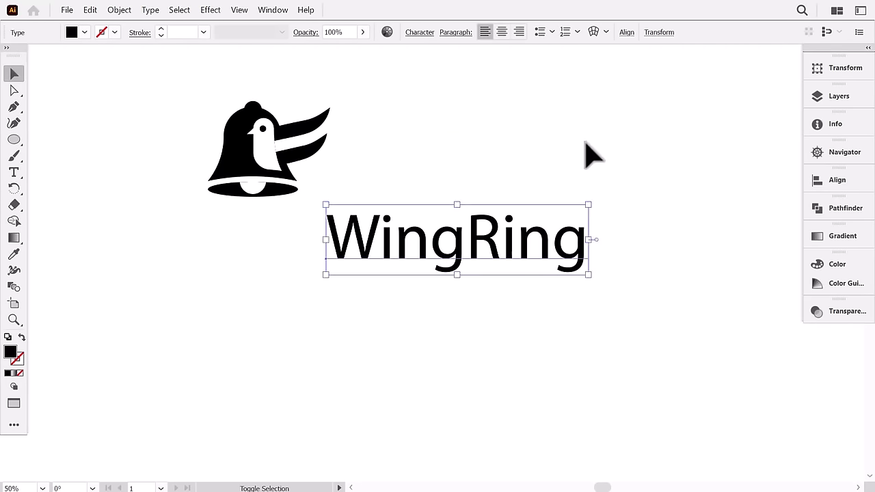
Set the WingRing text in Montserrat Bold and convert it to outlines.
left_click(420, 32)
type("montserr")
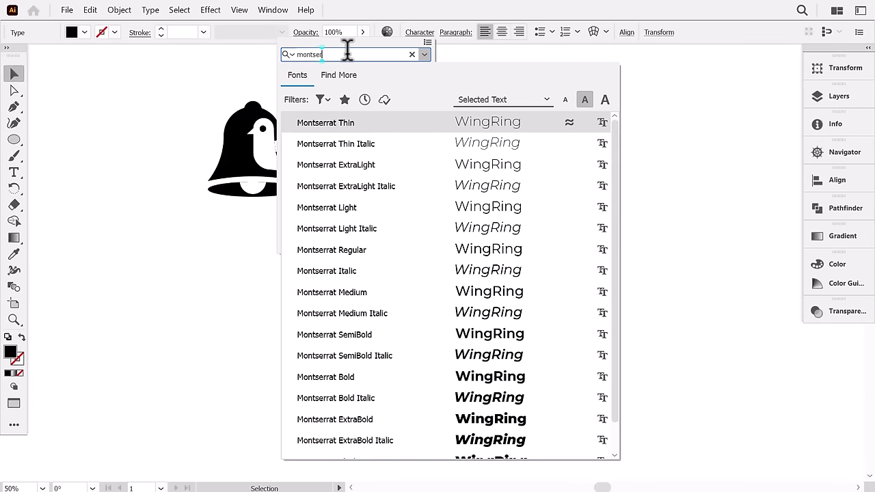
left_click(438, 379)
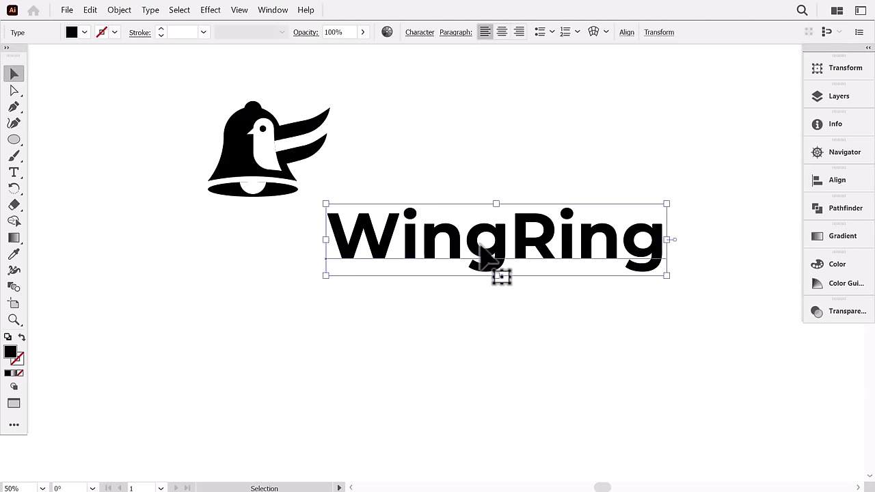
right_click(480, 245)
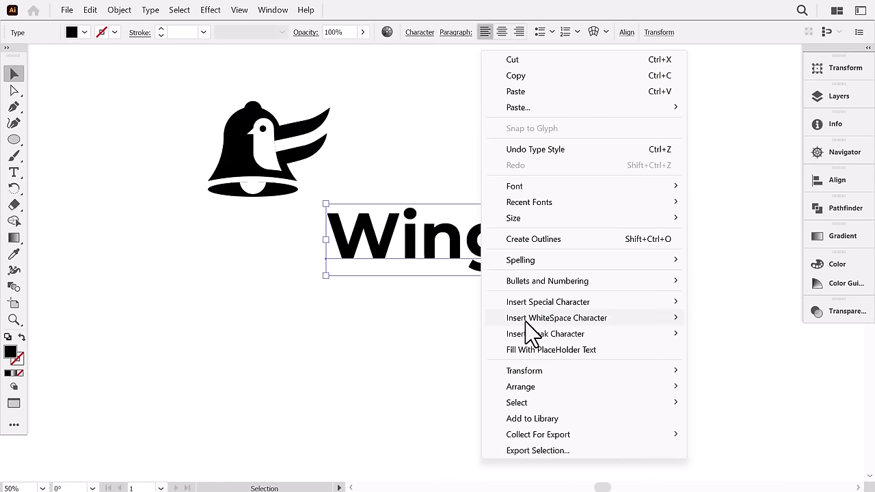
left_click(539, 239)
Cut the dot off the i in Ring and paste it back in place as a separate object outside the lettering group.
double_click(571, 222)
left_click(566, 215)
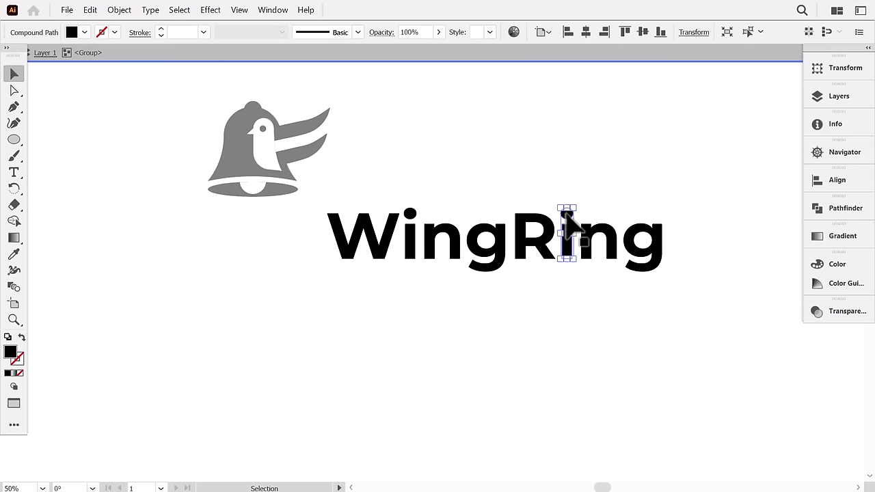
left_click(590, 195)
left_click(566, 217)
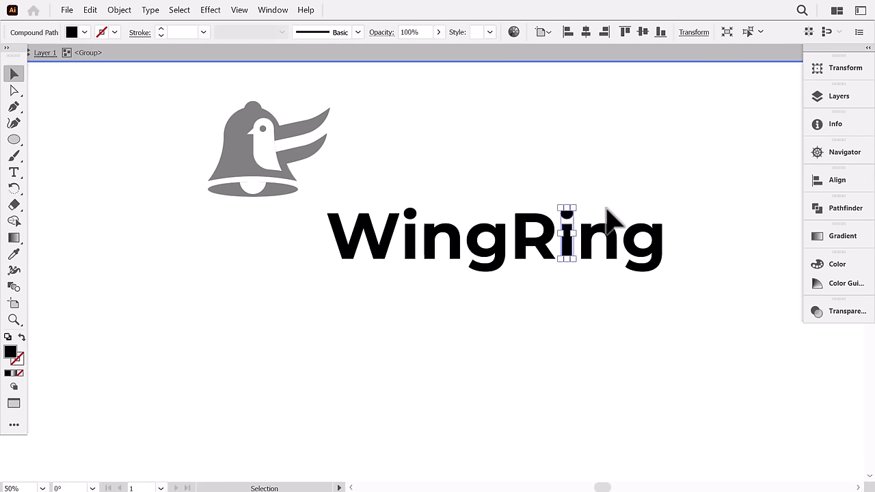
left_click(567, 211)
double_click(567, 213)
left_click(566, 214)
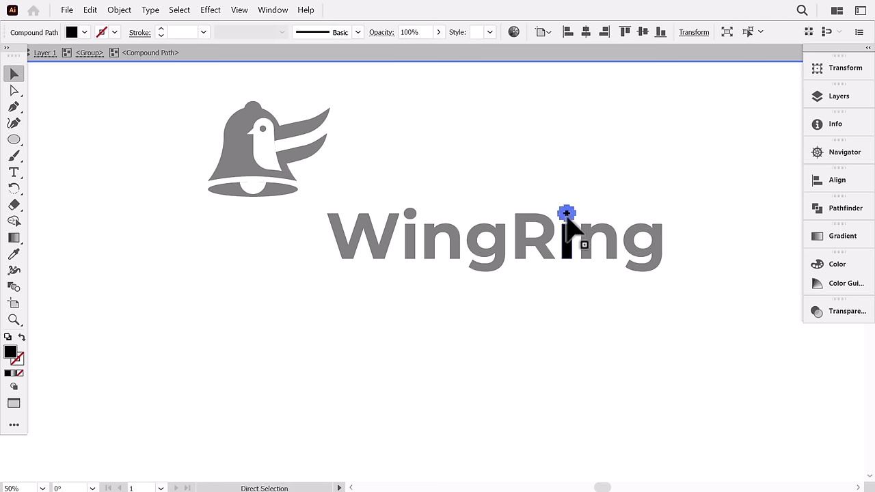
left_click(594, 205)
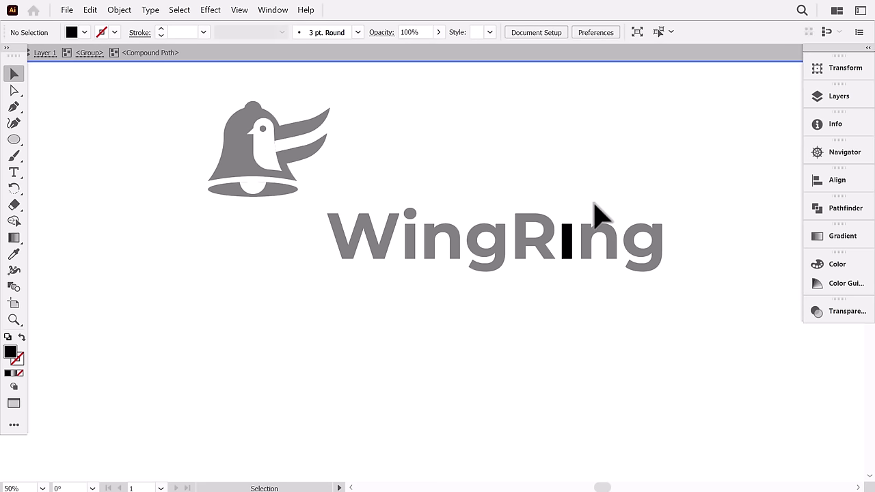
double_click(594, 205)
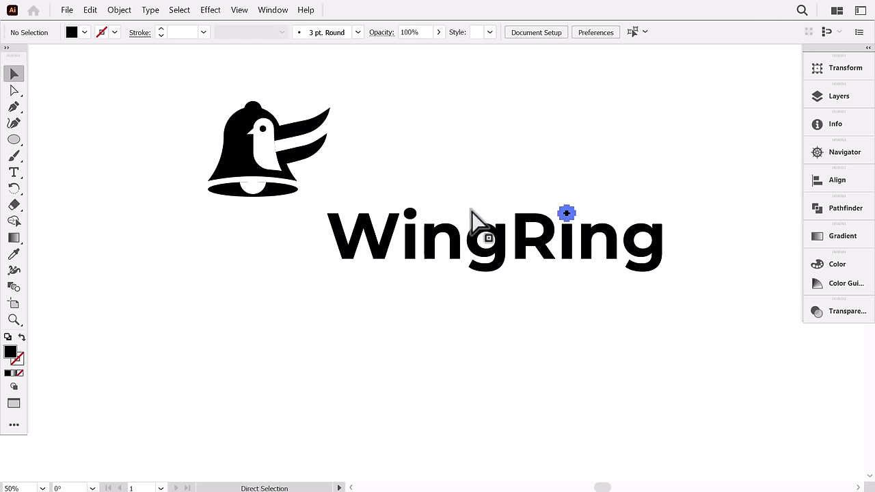
Cut the dot off the i in Wing and paste it back in place as a separate object outside the lettering group.
left_click(415, 221)
double_click(423, 231)
left_click(410, 215)
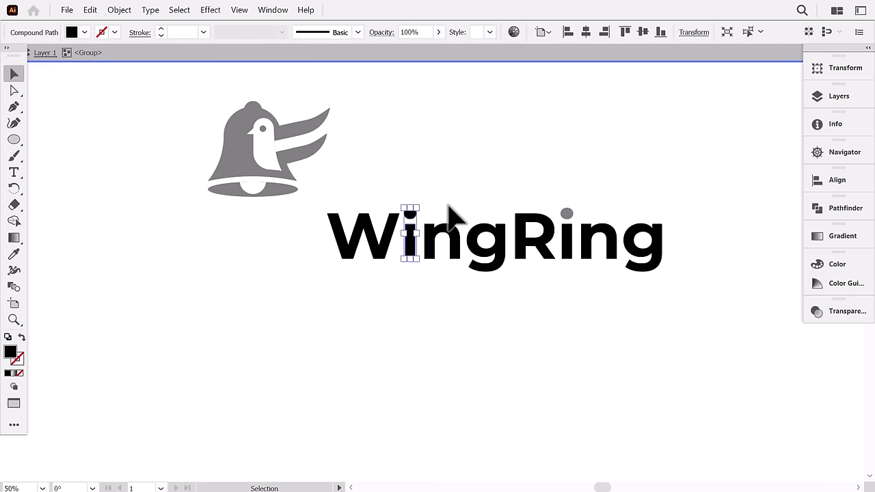
left_click(449, 206)
double_click(414, 217)
left_click(410, 213)
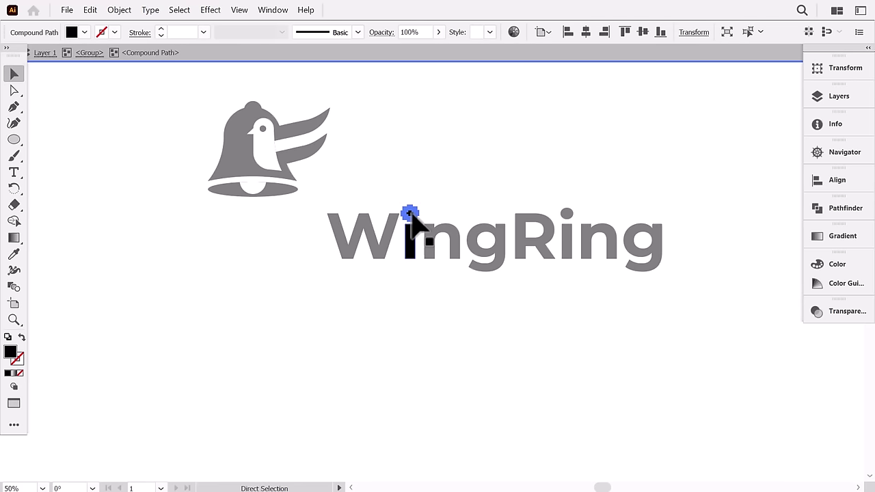
key("Delete")
double_click(430, 204)
key("ctrl+z")
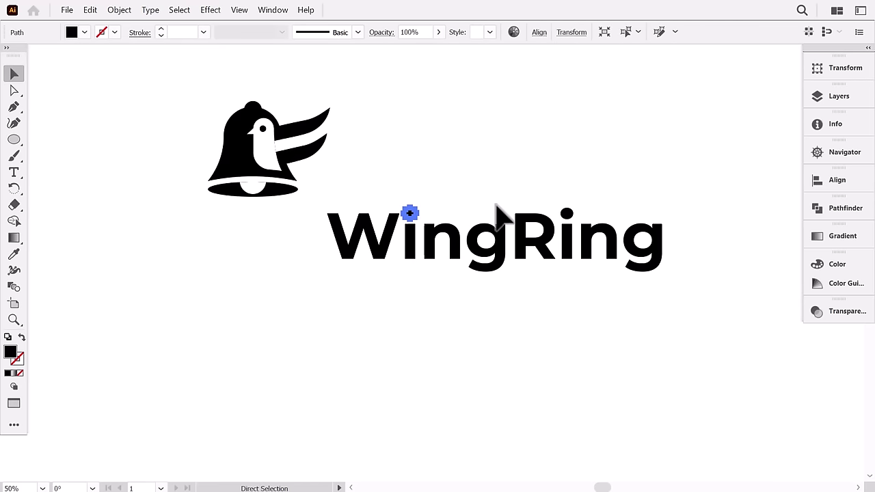
Select both i dots of the WingRing lettering and fill them with light green #9EE542.
left_click(564, 213, "shift")
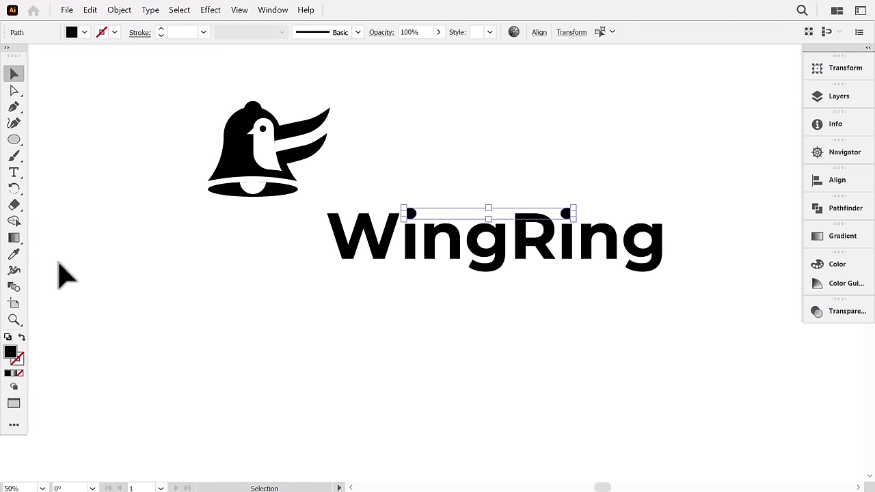
double_click(10, 354)
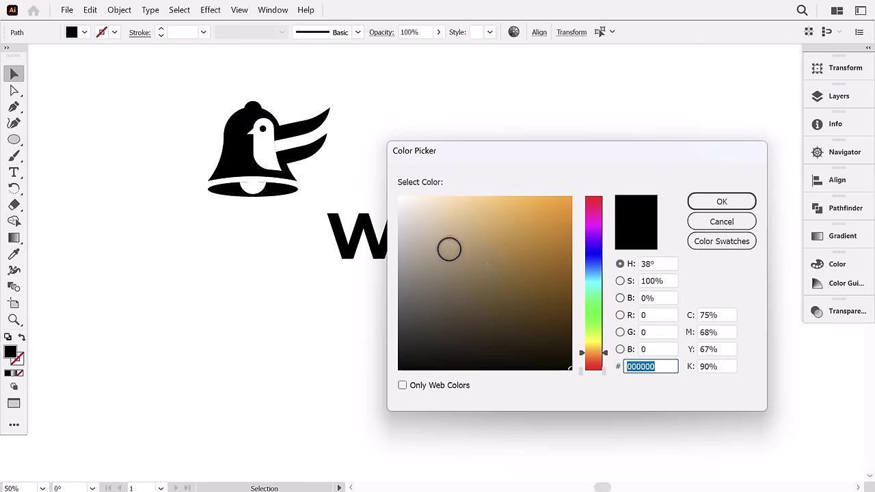
left_click_drag(590, 343, 593, 319)
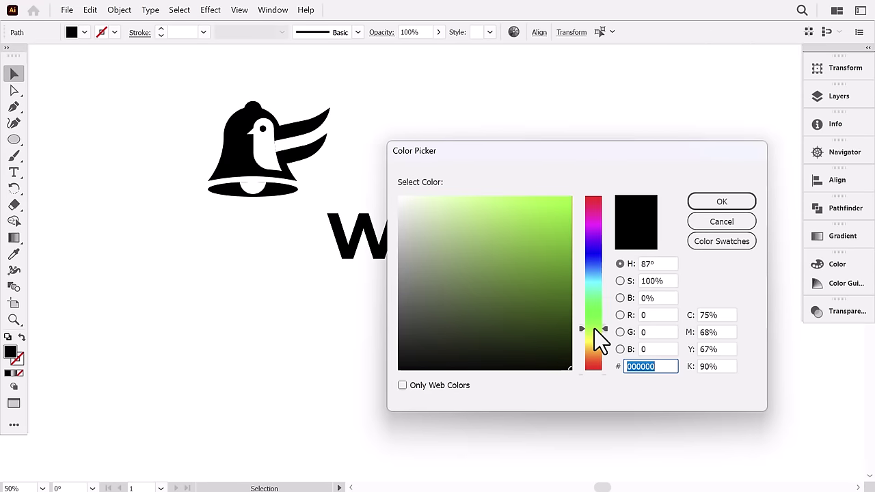
left_click_drag(495, 225, 520, 213)
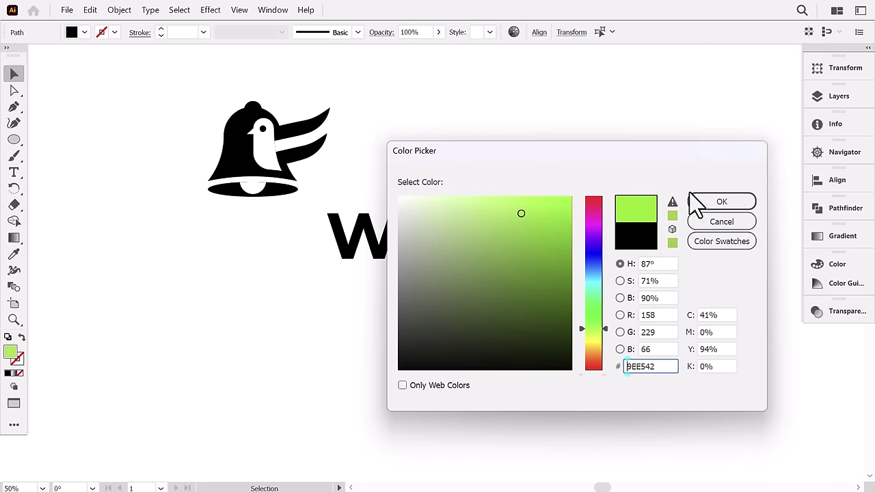
left_click(717, 204)
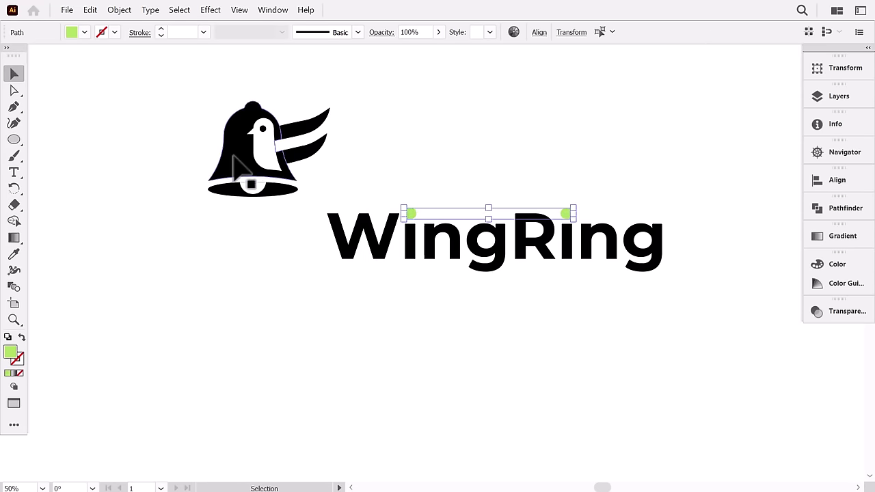
Recolour the bell body and both wing feathers with the green sampled from the i dot.
left_click(239, 154)
left_click(324, 159, "shift")
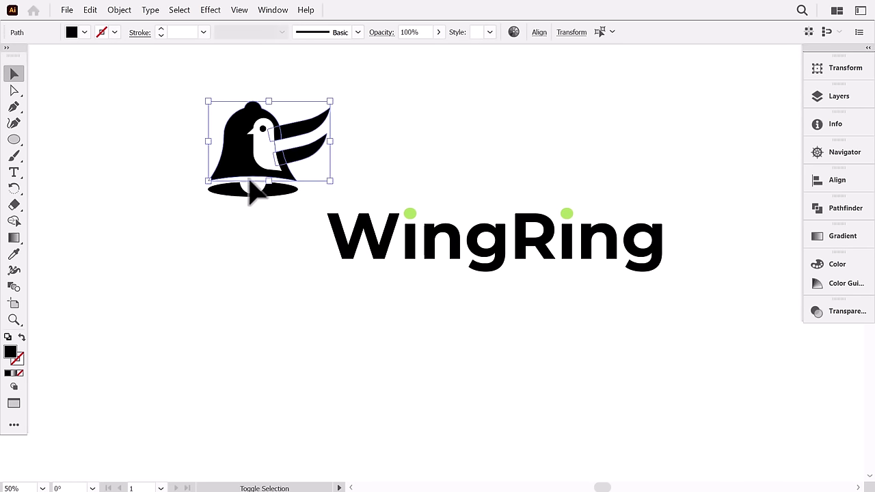
left_click(14, 254)
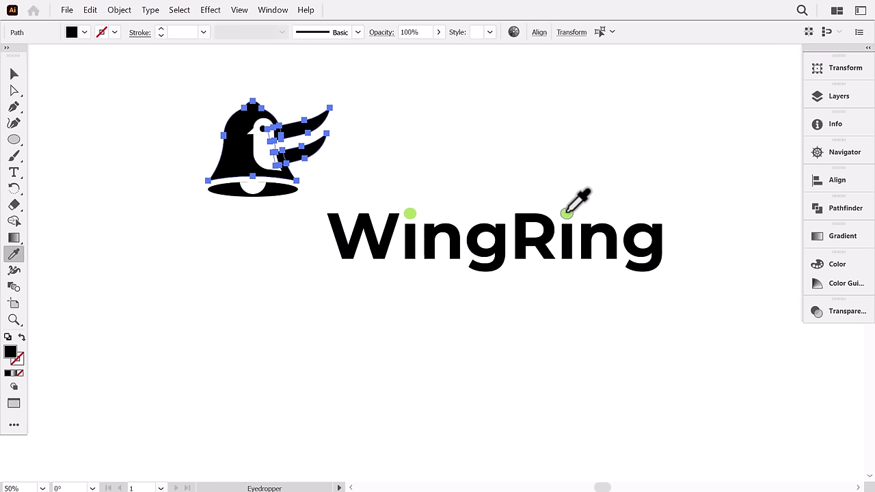
left_click(567, 213)
left_click(14, 74)
left_click(187, 133)
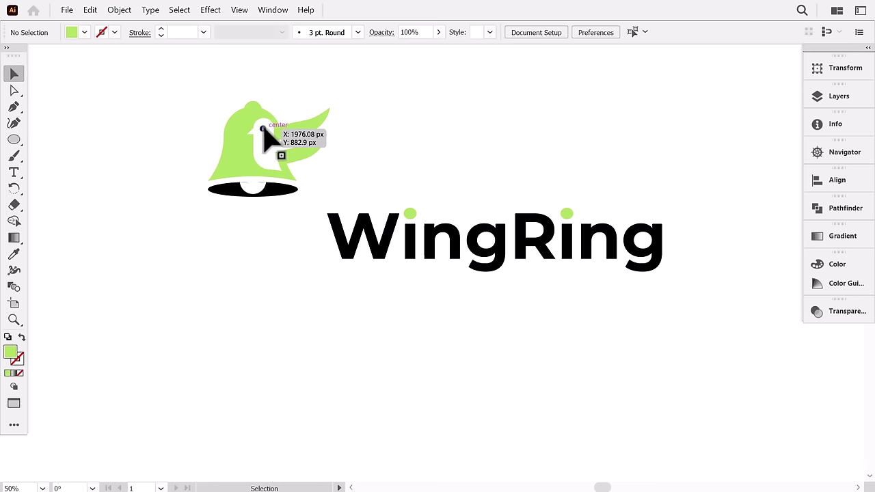
Recolour the bird's eye with the same light green as the bell.
left_click(262, 130)
key("i")
key("v")
left_click(189, 146)
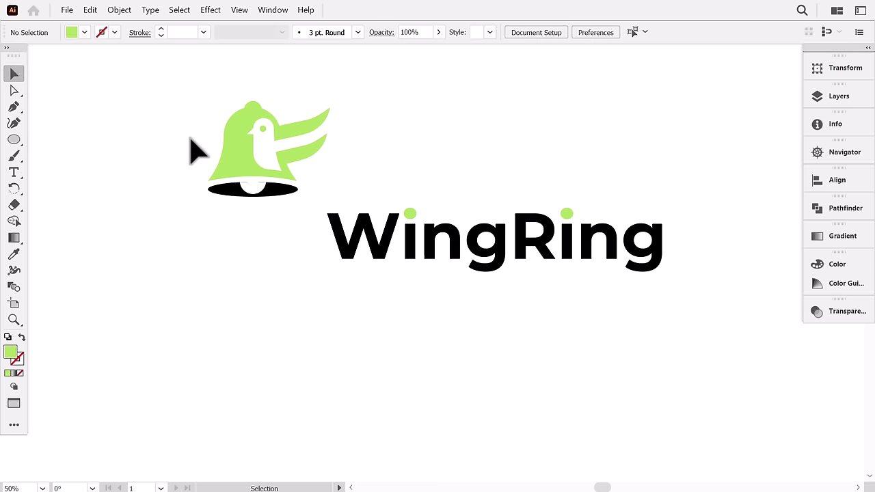
Move the bird-bell icon clear of the lettering, then scale WingRing with its dots down to about 418 px wide near the canvas middle.
left_click_drag(266, 187, 236, 265)
left_click(390, 268)
left_click(478, 236)
left_click_drag(704, 202, 635, 225)
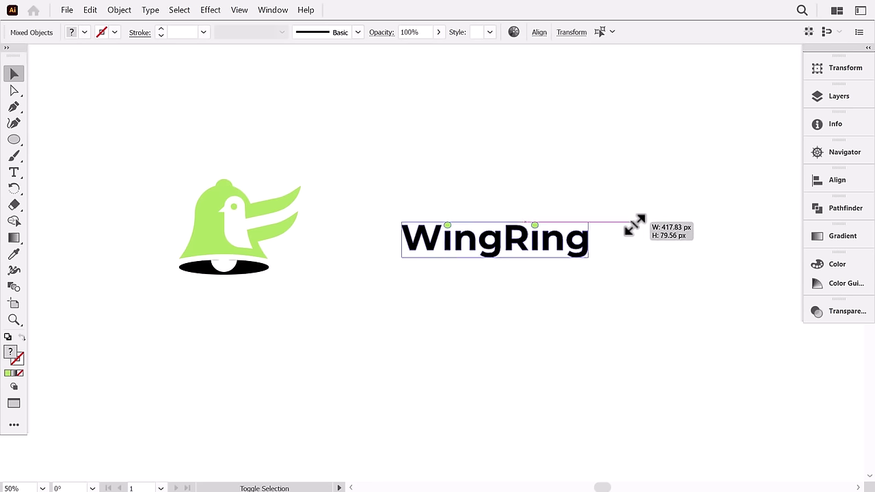
left_click_drag(479, 235, 444, 250)
Place the bird-bell icon centrally just above the WingRing lettering and scale it down to about two thirds of its size.
left_click_drag(200, 247, 496, 166)
left_click_drag(531, 118, 507, 138)
left_click_drag(462, 183, 463, 189)
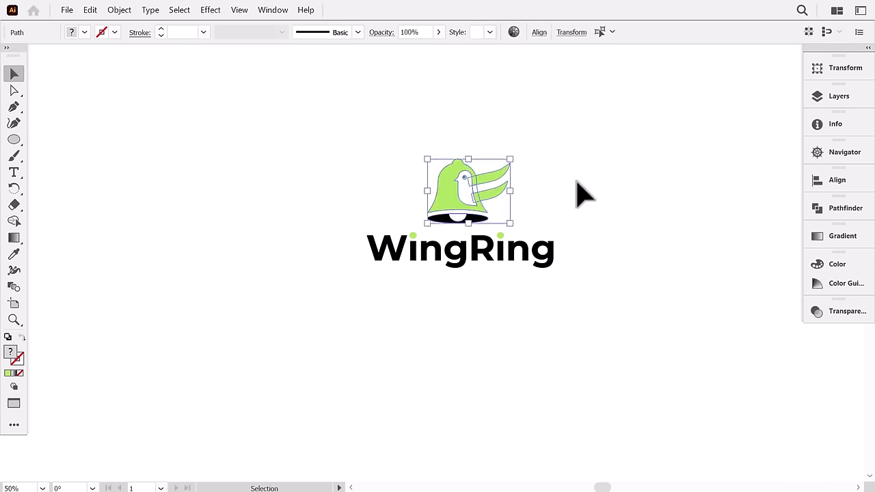